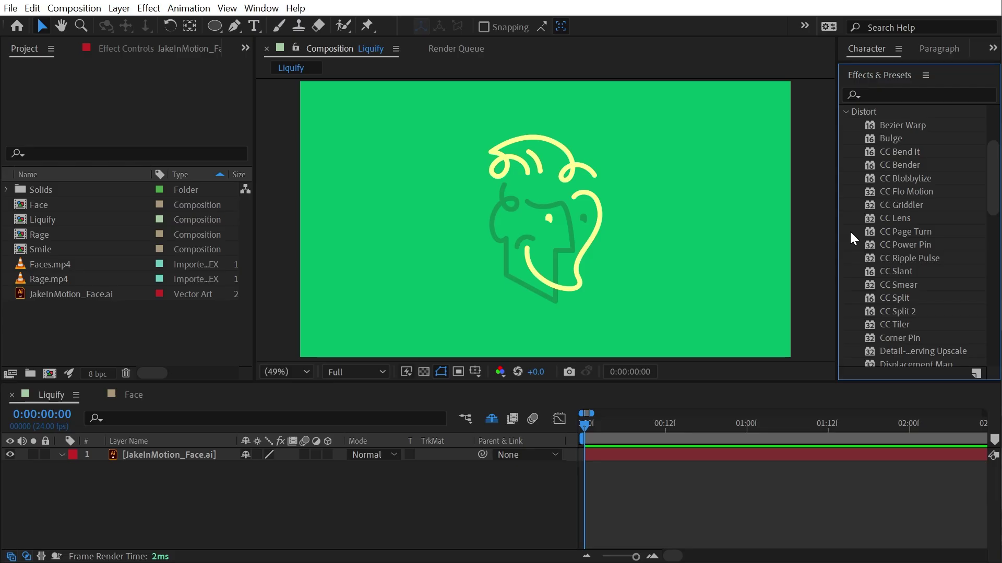
# - Apply the Liquify distortion effect to the JakeInMotion_Face.ai artwork
pyautogui.scroll(-4, 887, 237)
pyautogui.click(892, 238)
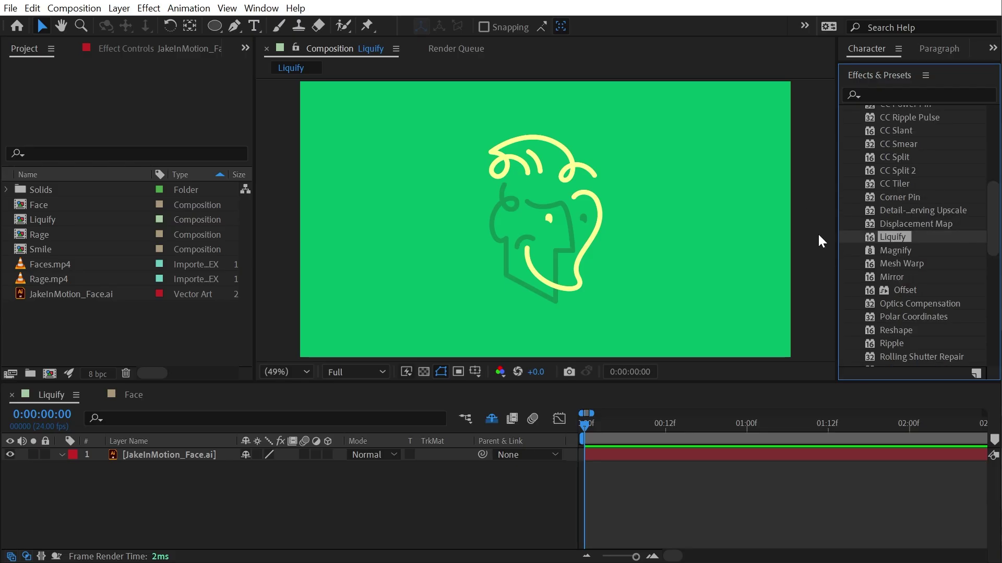
pyautogui.moveTo(893, 236); pyautogui.dragTo(593, 215)
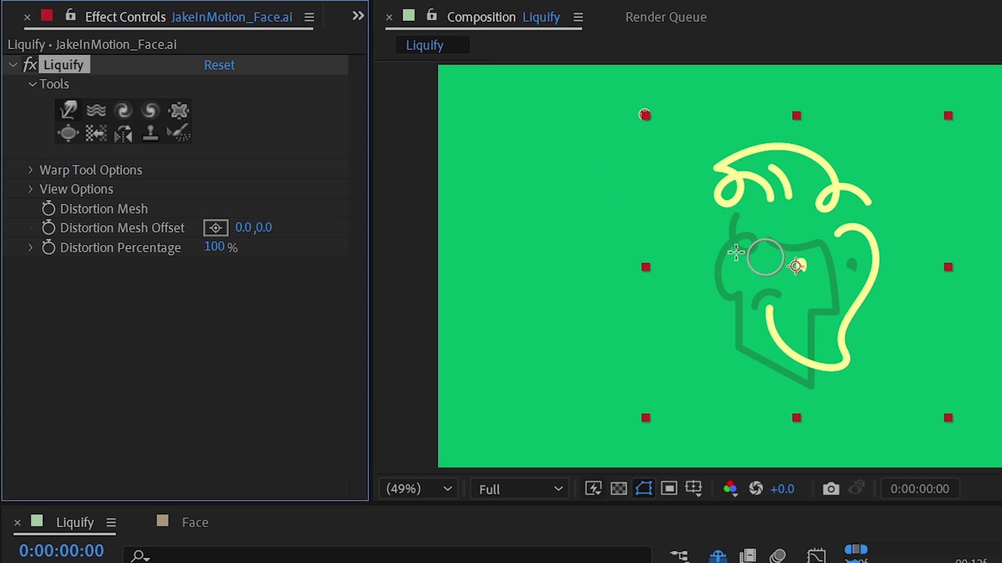
# - Smear the hair and face lines freehand with Liquify's Warp tool
pyautogui.click(72, 112)
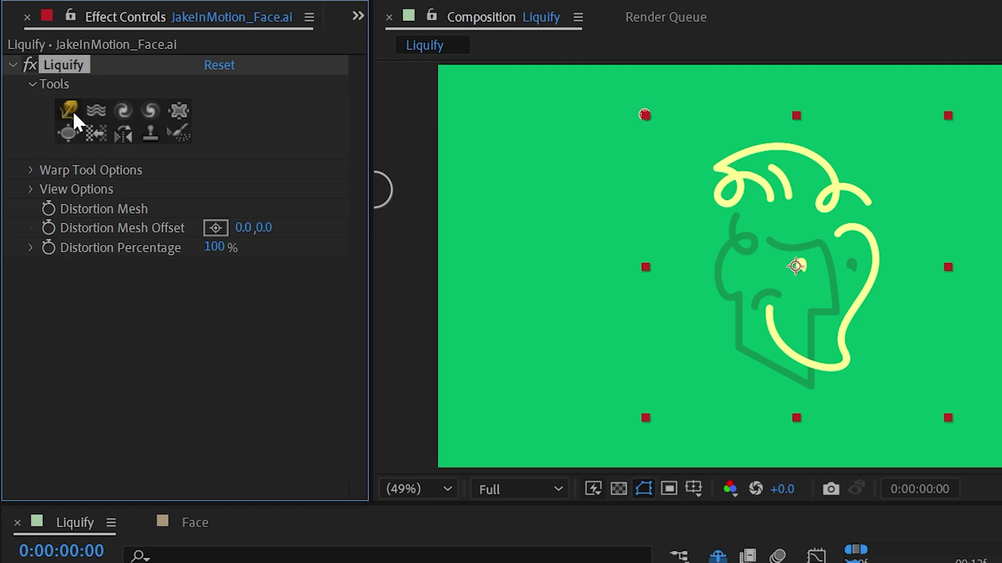
pyautogui.moveTo(767, 179)
pyautogui.mouseDown()
pyautogui.moveTo(906, 309)
pyautogui.moveTo(775, 242)
pyautogui.moveTo(666, 226)
pyautogui.mouseUp()
pyautogui.moveTo(728, 277)
pyautogui.mouseDown()
pyautogui.moveTo(760, 369)
pyautogui.moveTo(798, 130)
pyautogui.mouseUp()
pyautogui.moveTo(791, 176)
pyautogui.mouseDown()
pyautogui.moveTo(684, 142)
pyautogui.moveTo(686, 160)
pyautogui.moveTo(713, 165)
pyautogui.moveTo(836, 155)
pyautogui.moveTo(908, 171)
pyautogui.mouseUp()
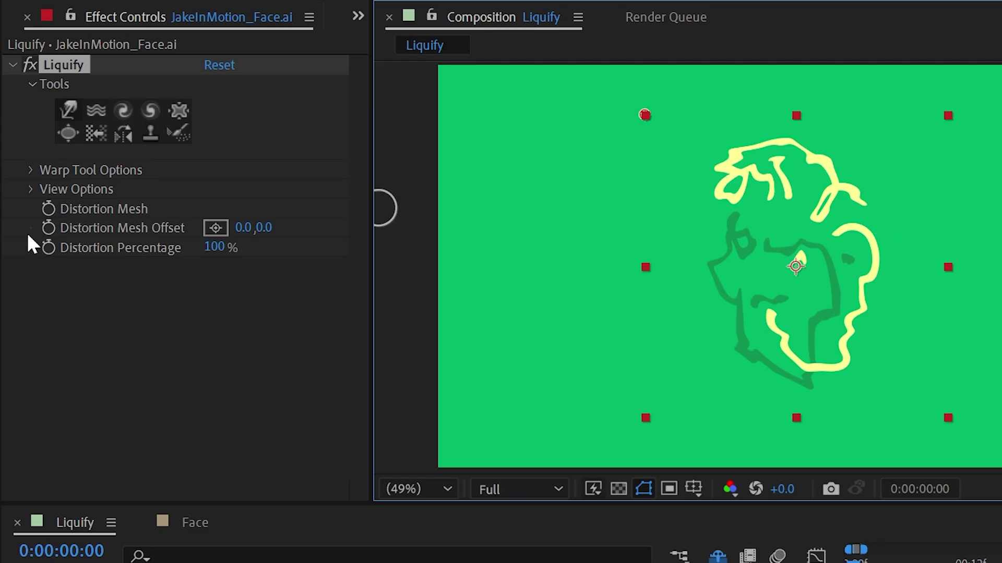
# - Show the Liquify distortion mesh and examine it closely around the warped hair and face lines
pyautogui.click(31, 190)
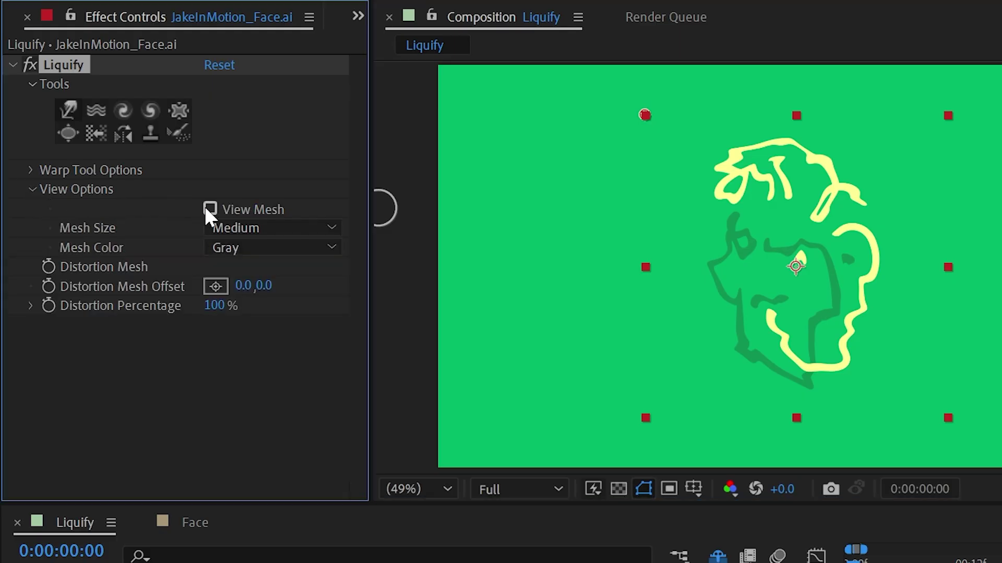
pyautogui.scroll(1, 682, 190)
pyautogui.scroll(-2, 792, 212)
pyautogui.scroll(4, 792, 212)
pyautogui.moveTo(772, 131); pyautogui.dragTo(1001, 550)
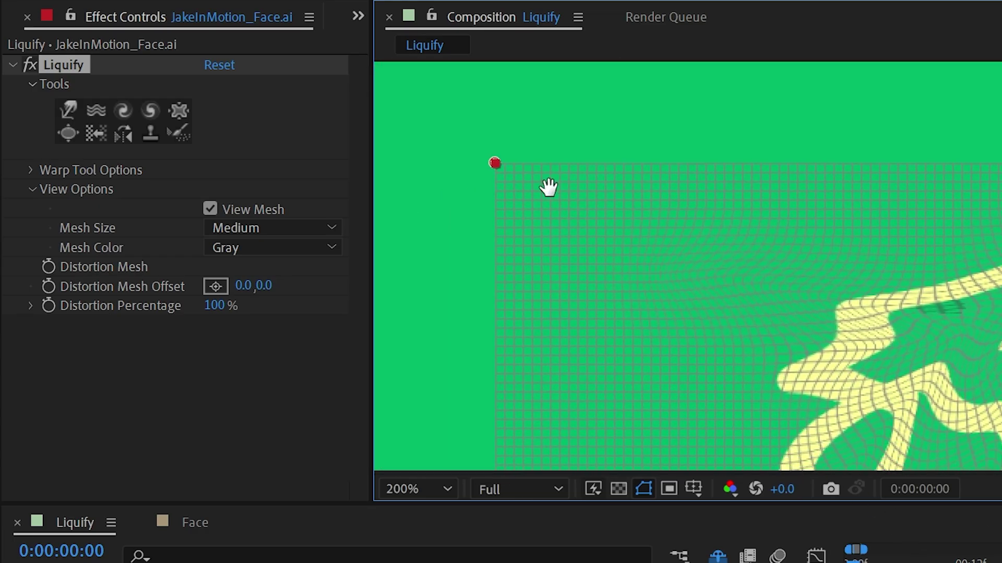
pyautogui.moveTo(952, 325); pyautogui.dragTo(566, 50)
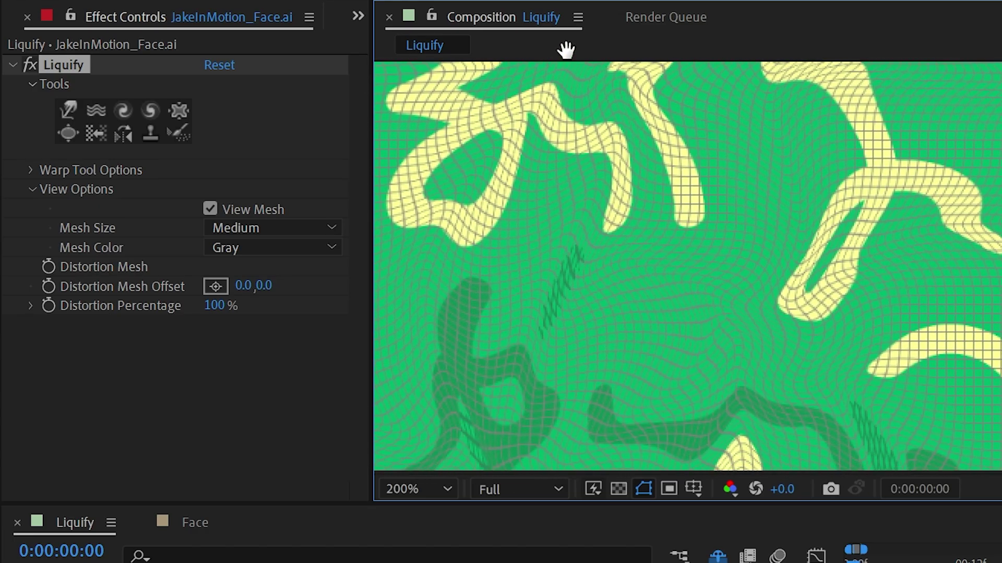
pyautogui.scroll(-8, 846, 235)
pyautogui.hscroll(-8, 845, 235)
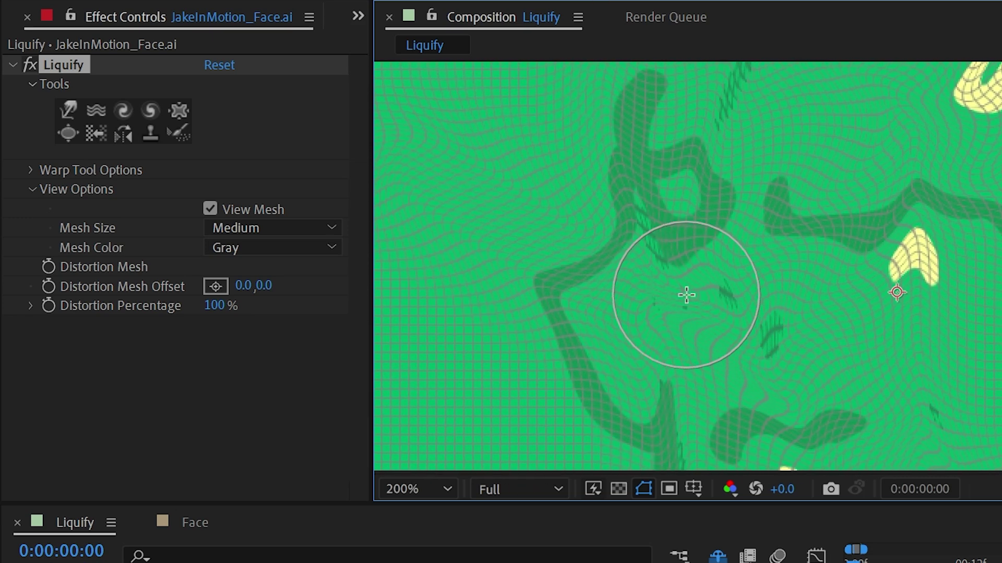
# - Reset Liquify with its mesh shown again, and try the Small and Medium mesh sizes before choosing Large
pyautogui.click(219, 65)
pyautogui.click(210, 209)
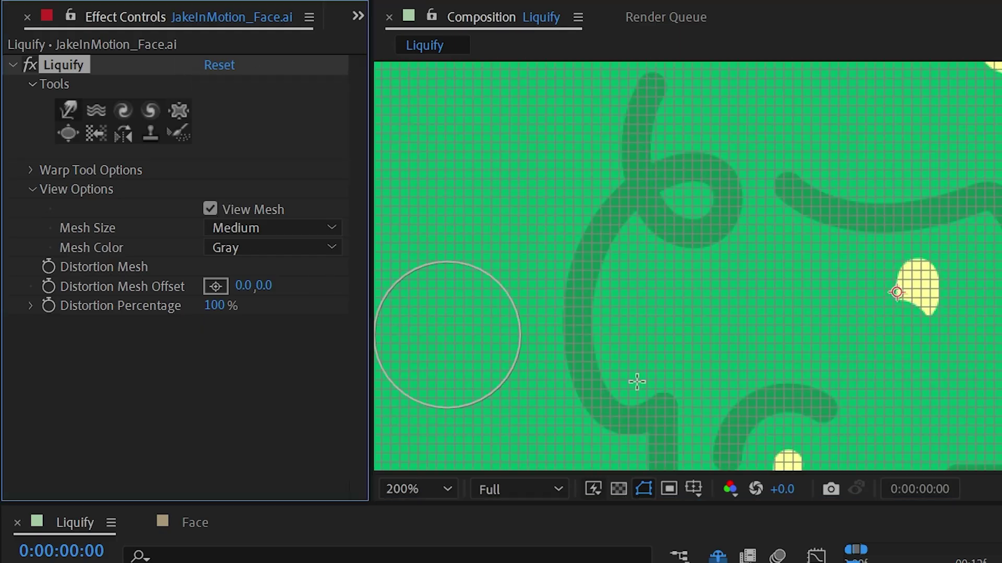
pyautogui.click(245, 228)
pyautogui.click(252, 251)
pyautogui.click(251, 228)
pyautogui.click(260, 275)
pyautogui.click(261, 228)
pyautogui.click(261, 301)
# - Enlarge the Warp brush and smear the area around the dark curl on the forehead
pyautogui.keyDown('ctrl'); pyautogui.moveTo(765, 283); pyautogui.dragTo(872, 284); pyautogui.keyUp('ctrl')
pyautogui.moveTo(803, 282)
pyautogui.mouseDown()
pyautogui.moveTo(763, 275)
pyautogui.moveTo(772, 278)
pyautogui.mouseUp()
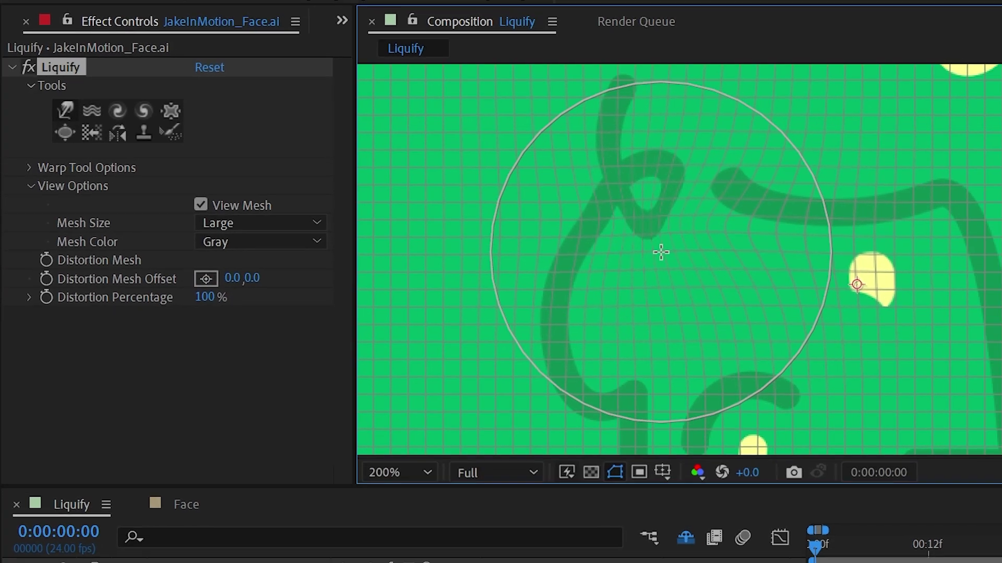
pyautogui.scroll(-1, 661, 252)
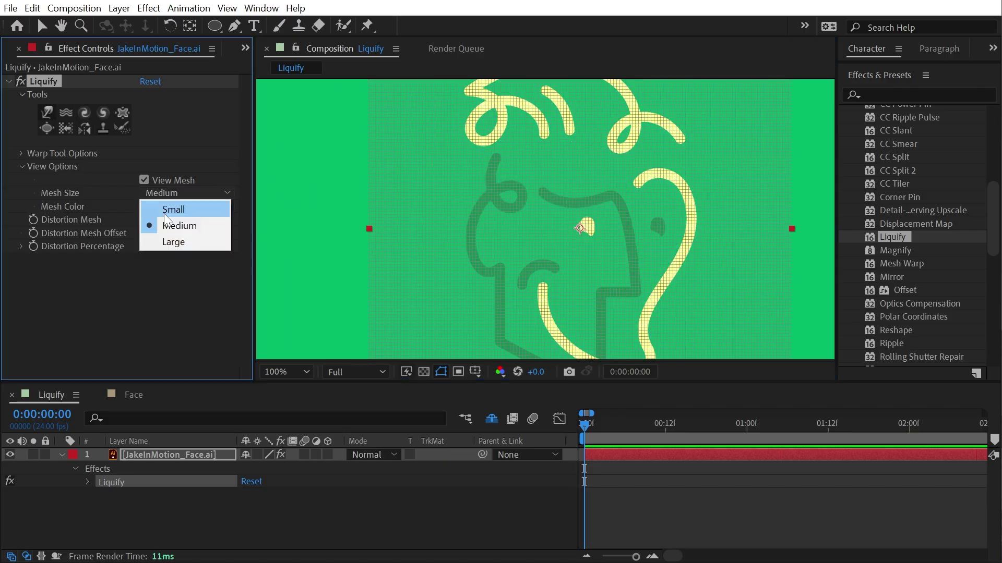
# - Smear the dark curl on the face with a Large mesh, and the pale ear-shaped curve with a Small mesh
pyautogui.click(173, 241)
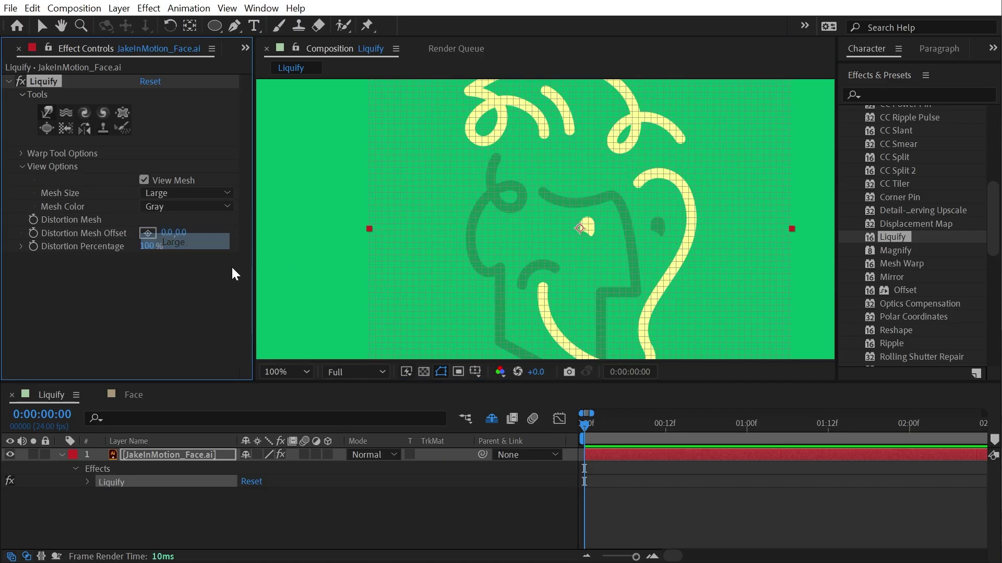
pyautogui.moveTo(501, 157)
pyautogui.mouseDown()
pyautogui.moveTo(477, 157)
pyautogui.moveTo(476, 284)
pyautogui.moveTo(480, 147)
pyautogui.moveTo(484, 300)
pyautogui.mouseUp()
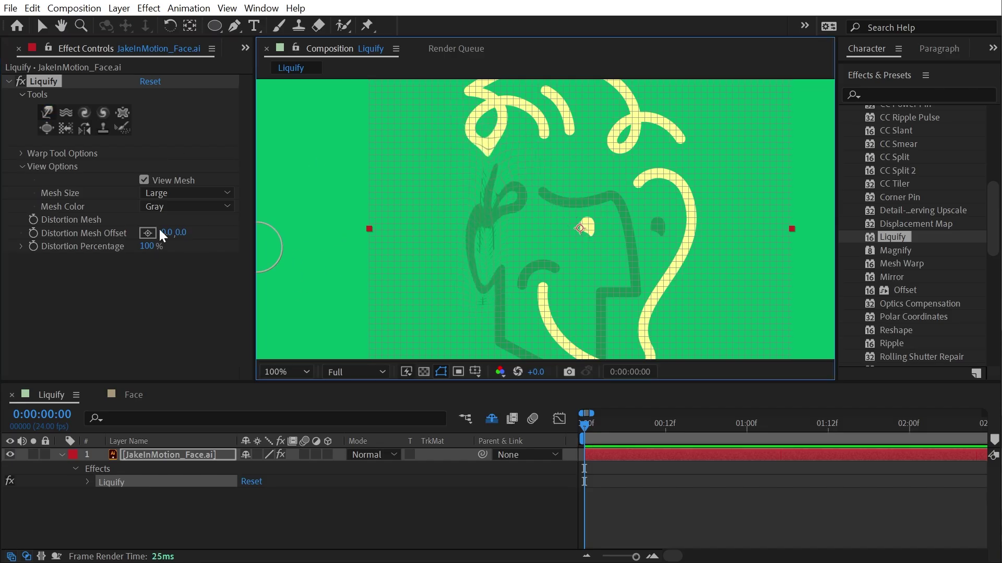
pyautogui.click(185, 193)
pyautogui.click(177, 209)
pyautogui.moveTo(659, 125)
pyautogui.mouseDown()
pyautogui.moveTo(667, 254)
pyautogui.moveTo(663, 225)
pyautogui.moveTo(678, 188)
pyautogui.mouseUp()
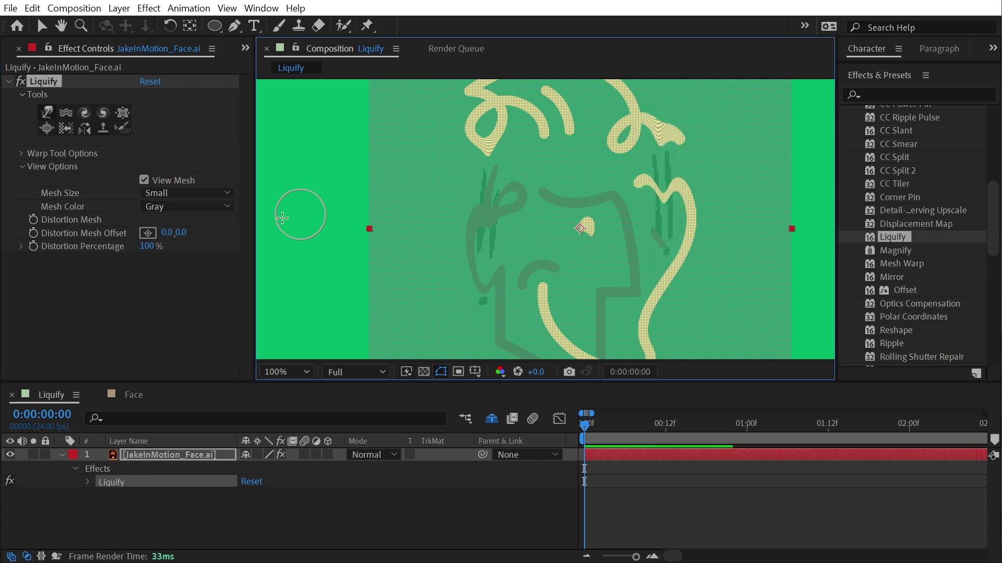
# - Hide the mesh and examine the smears made with the two mesh sizes up close
pyautogui.click(144, 180)
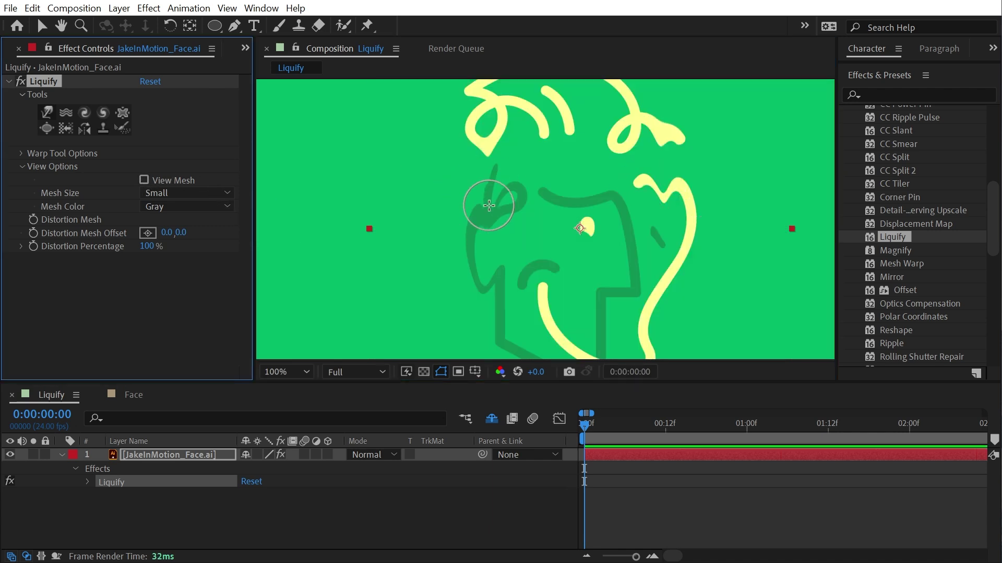
pyautogui.scroll(2, 489, 206)
pyautogui.scroll(-1, 513, 205)
pyautogui.moveTo(647, 199); pyautogui.dragTo(472, 239)
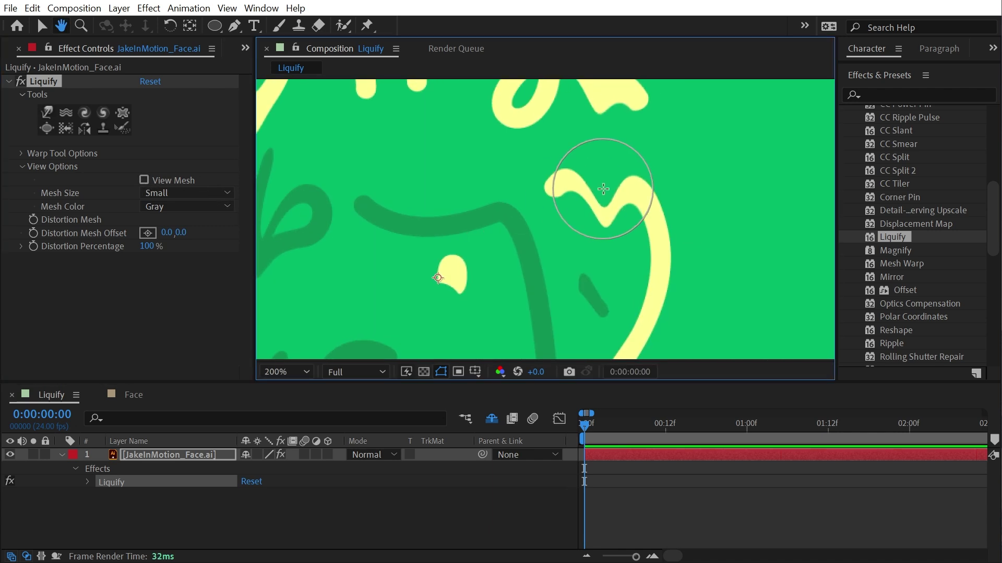
pyautogui.scroll(-1, 626, 151)
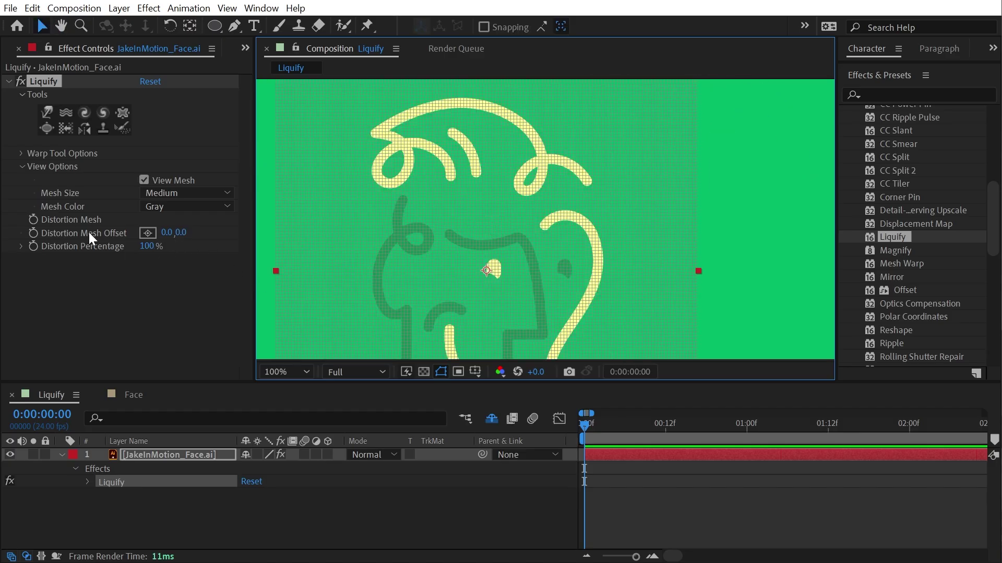
# - Set the mesh size to Large and smear the hair, face outline and mouth lines
pyautogui.click(162, 193)
pyautogui.click(160, 243)
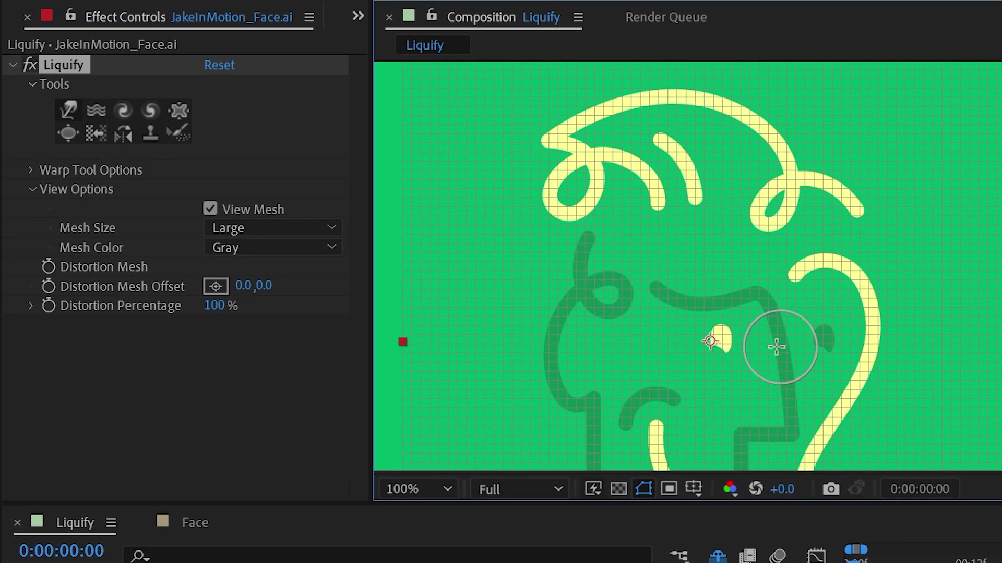
pyautogui.moveTo(485, 255)
pyautogui.mouseDown()
pyautogui.moveTo(860, 167)
pyautogui.moveTo(919, 262)
pyautogui.moveTo(543, 419)
pyautogui.mouseUp()
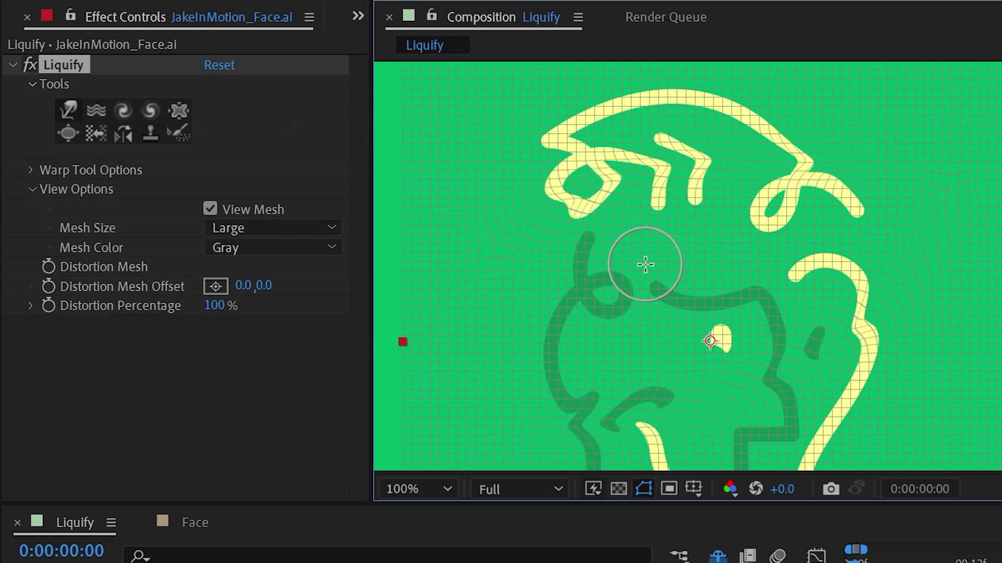
# - Enlarge the Warp brush to 122, and further to 177
pyautogui.click(30, 170)
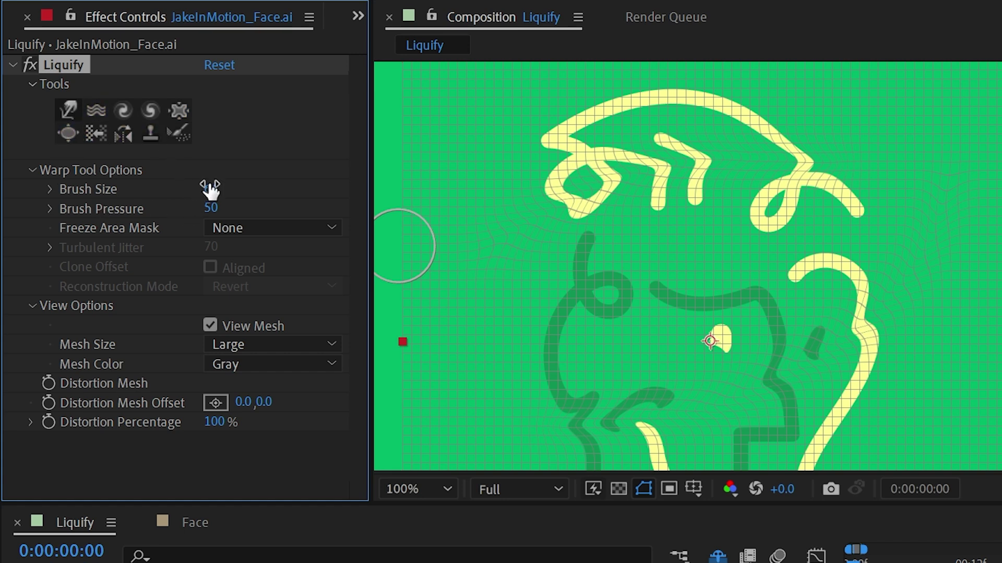
pyautogui.moveTo(589, 254)
pyautogui.mouseDown()
pyautogui.moveTo(612, 253)
pyautogui.moveTo(696, 359)
pyautogui.moveTo(700, 219)
pyautogui.moveTo(629, 245)
pyautogui.moveTo(687, 270)
pyautogui.mouseUp()
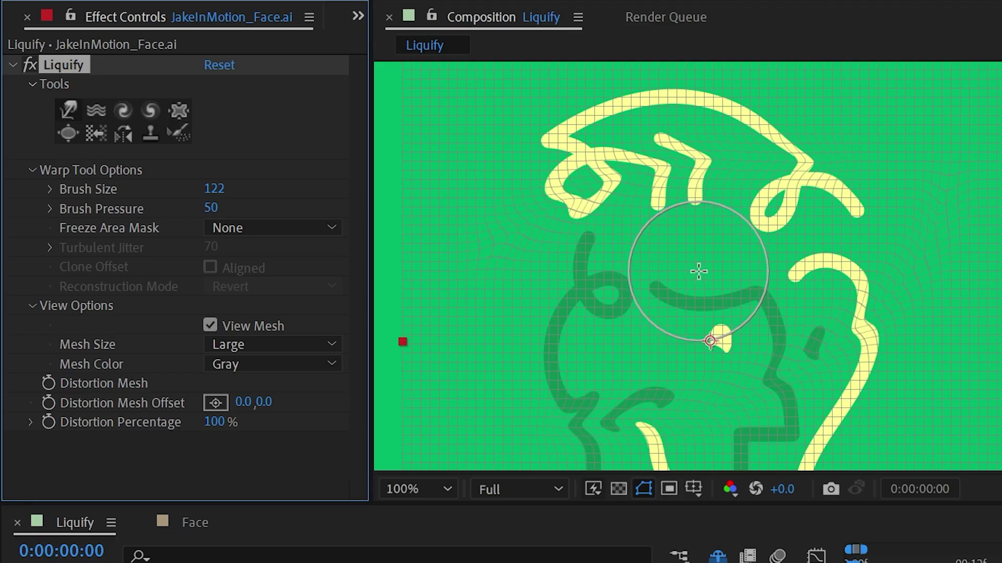
pyautogui.moveTo(656, 271)
pyautogui.mouseDown()
pyautogui.moveTo(642, 268)
pyautogui.moveTo(686, 264)
pyautogui.moveTo(633, 268)
pyautogui.moveTo(757, 267)
pyautogui.moveTo(621, 273)
pyautogui.moveTo(715, 280)
pyautogui.moveTo(706, 280)
pyautogui.mouseUp()
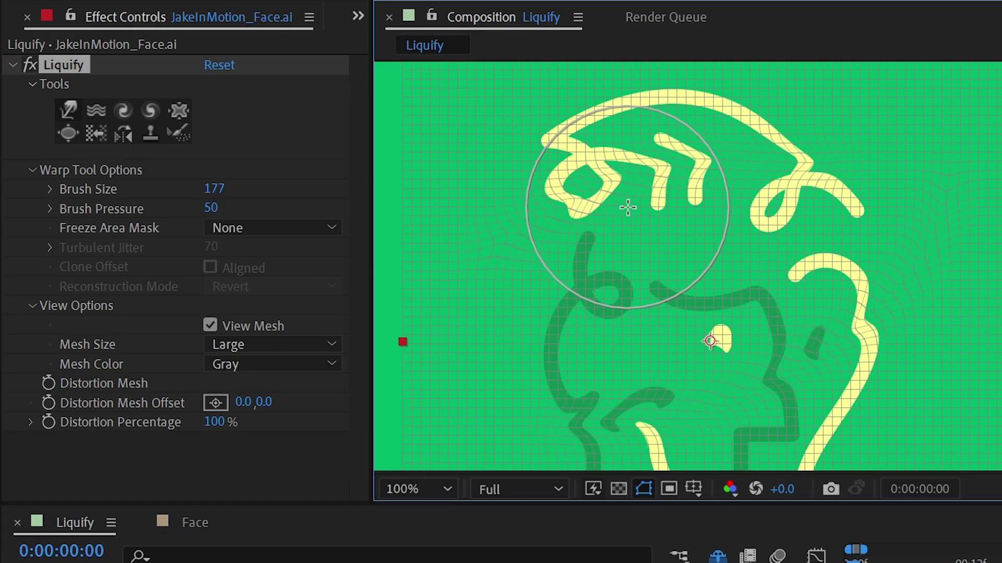
# - Reset Liquify and smear the hair with the Warp brush at size 88 and pressure 100
pyautogui.click(220, 65)
pyautogui.moveTo(216, 189); pyautogui.dragTo(244, 189)
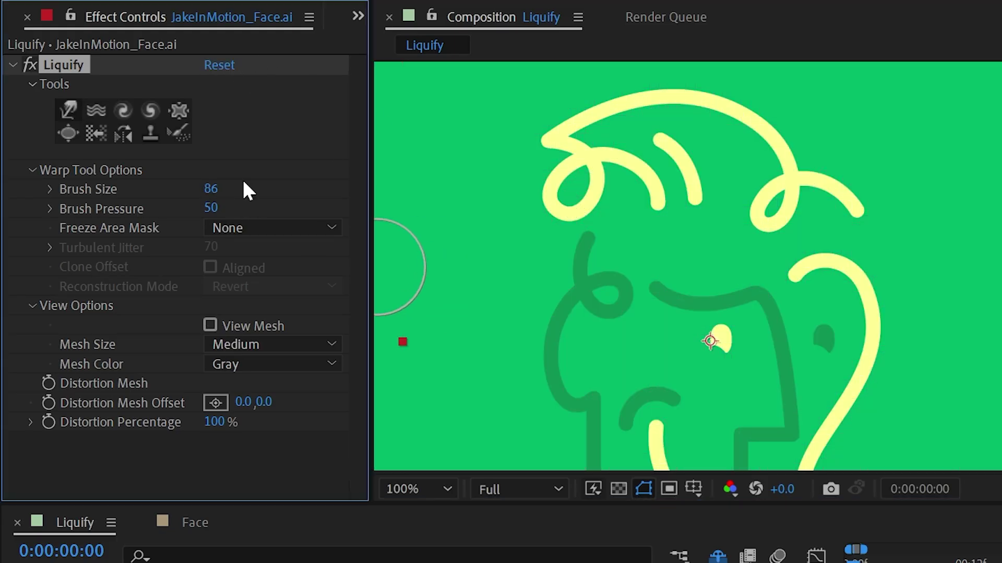
pyautogui.click(214, 209)
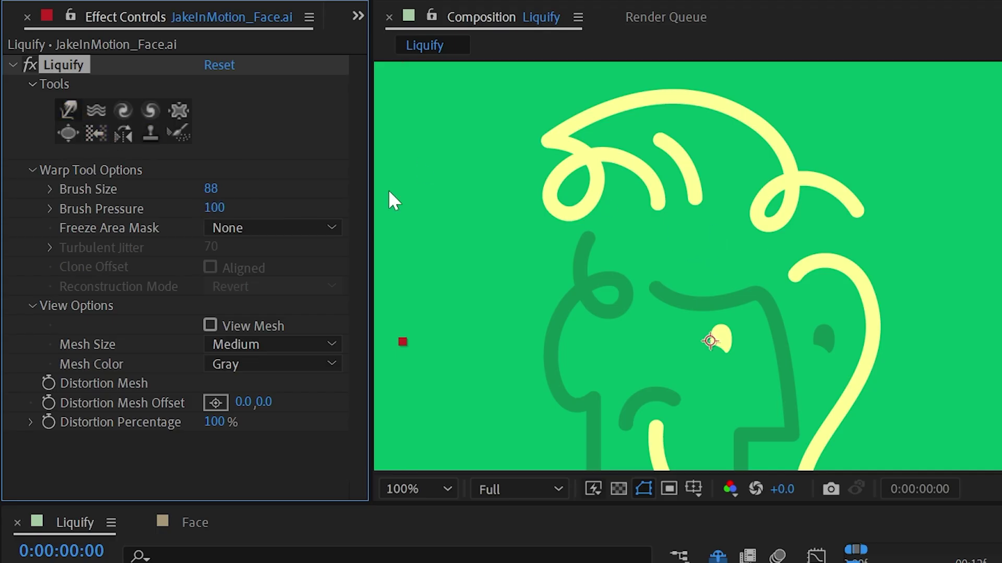
pyautogui.moveTo(566, 188)
pyautogui.mouseDown()
pyautogui.moveTo(731, 163)
pyautogui.moveTo(863, 207)
pyautogui.moveTo(843, 196)
pyautogui.moveTo(623, 183)
pyautogui.moveTo(527, 238)
pyautogui.moveTo(519, 231)
pyautogui.moveTo(668, 171)
pyautogui.moveTo(772, 205)
pyautogui.moveTo(825, 244)
pyautogui.mouseUp()
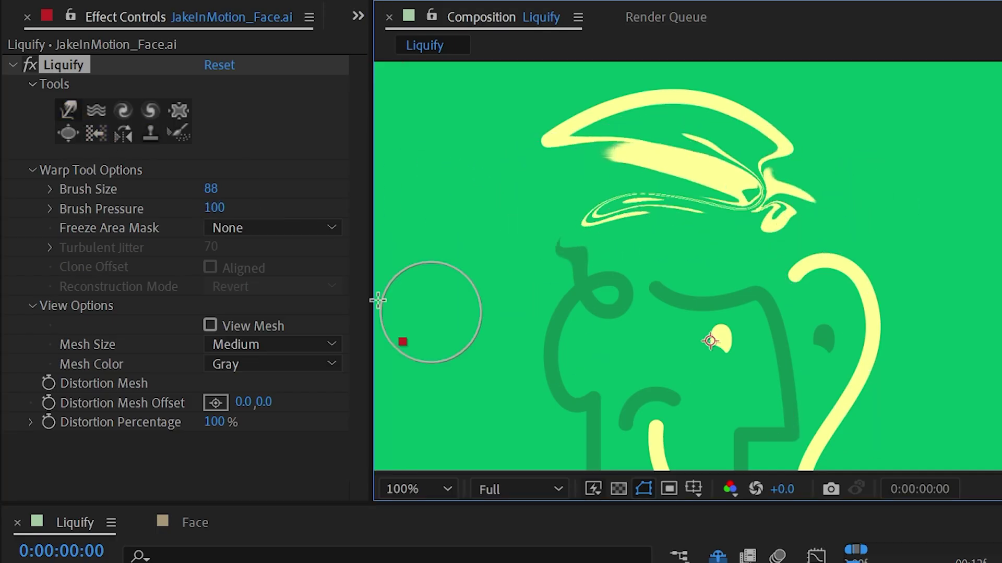
# - Smear the face outline at brush pressure 10, and the area around the pale eye at pressure 30
pyautogui.click(221, 206)
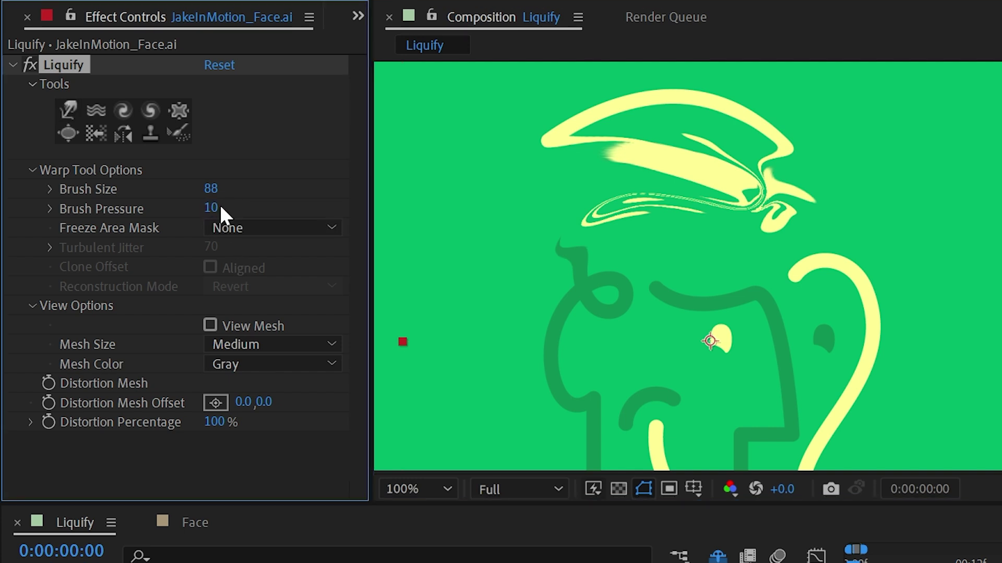
pyautogui.moveTo(586, 351)
pyautogui.mouseDown()
pyautogui.moveTo(916, 342)
pyautogui.moveTo(763, 324)
pyautogui.moveTo(496, 350)
pyautogui.mouseUp()
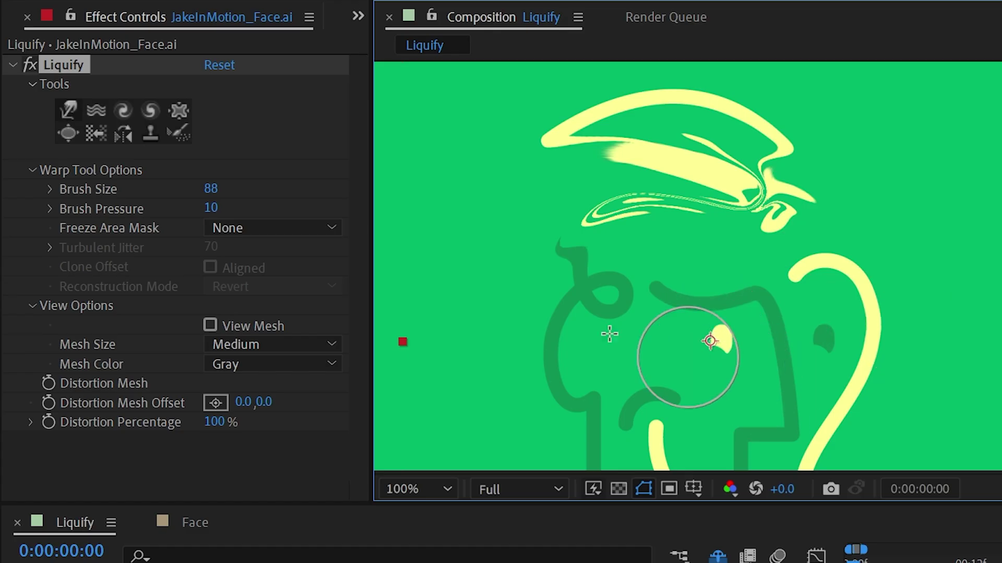
pyautogui.click(210, 209)
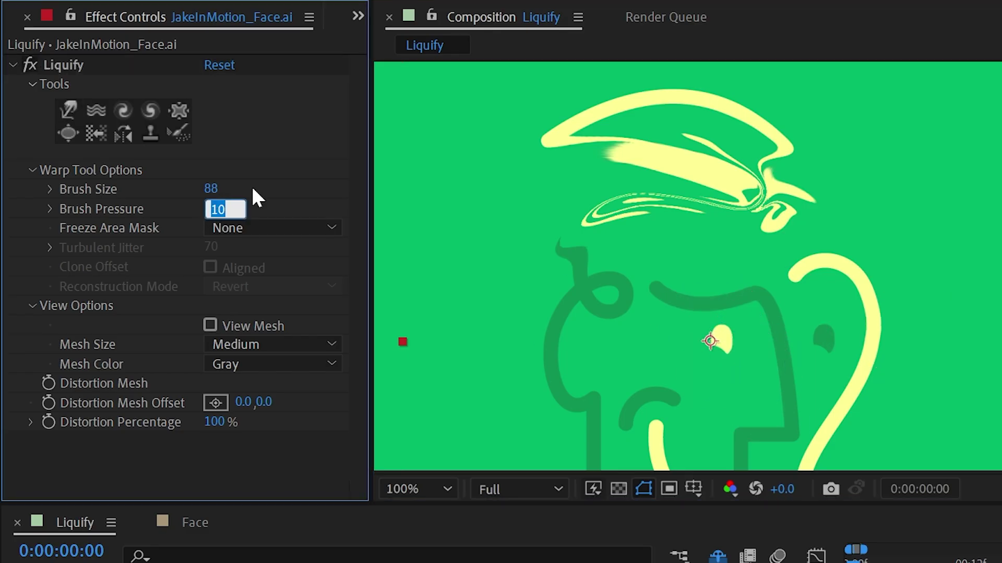
pyautogui.write('30')
pyautogui.press('Return')
pyautogui.moveTo(749, 318)
pyautogui.mouseDown()
pyautogui.moveTo(794, 378)
pyautogui.moveTo(689, 304)
pyautogui.moveTo(678, 340)
pyautogui.mouseUp()
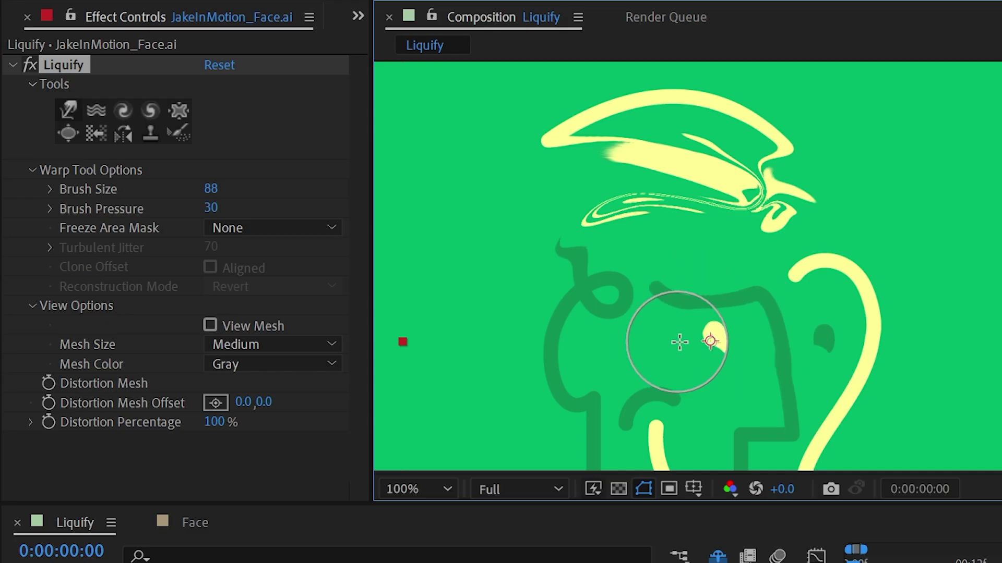
# - Reset Liquify and brush over the face with the Turbulence tool at brush size 280
pyautogui.click(215, 66)
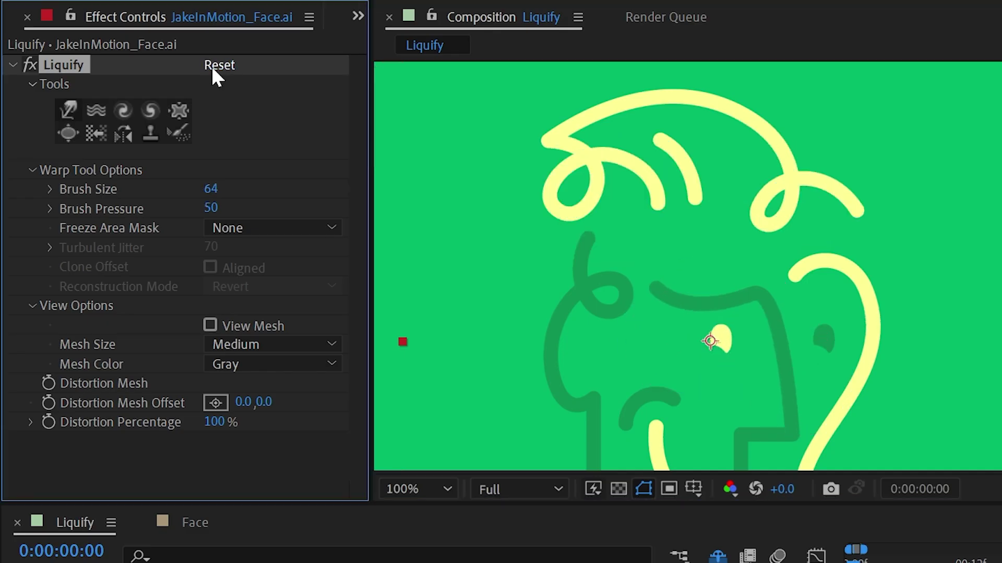
pyautogui.click(96, 111)
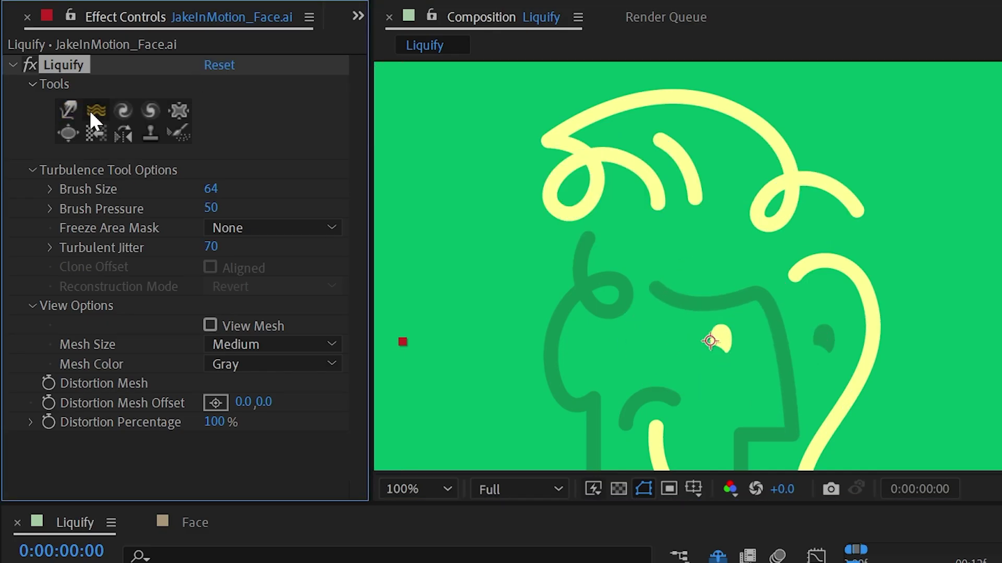
pyautogui.moveTo(585, 308); pyautogui.dragTo(711, 297)
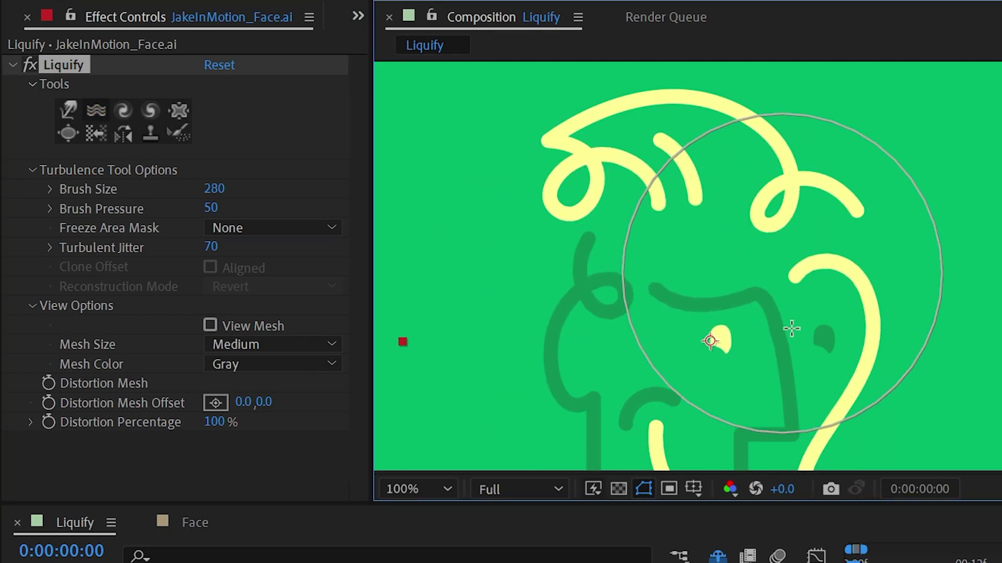
# - Compare the eye and brow lines up close with the Liquify effect off and on
pyautogui.press('.')
pyautogui.moveTo(543, 331)
pyautogui.mouseDown()
pyautogui.moveTo(805, 244)
pyautogui.moveTo(786, 228)
pyautogui.mouseUp()
pyautogui.press('.')
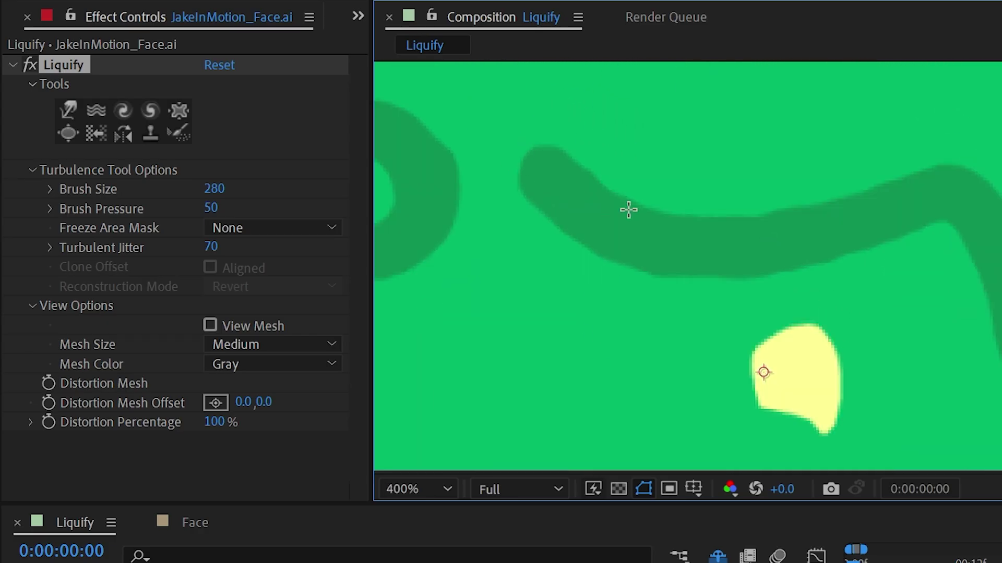
pyautogui.click(32, 65)
pyautogui.click(33, 65)
pyautogui.press(',')
pyautogui.press(',')
# - Brush turbulence over the whole face with the turbulent jitter and brush pressure both set to 100
pyautogui.moveTo(210, 246); pyautogui.dragTo(589, 244)
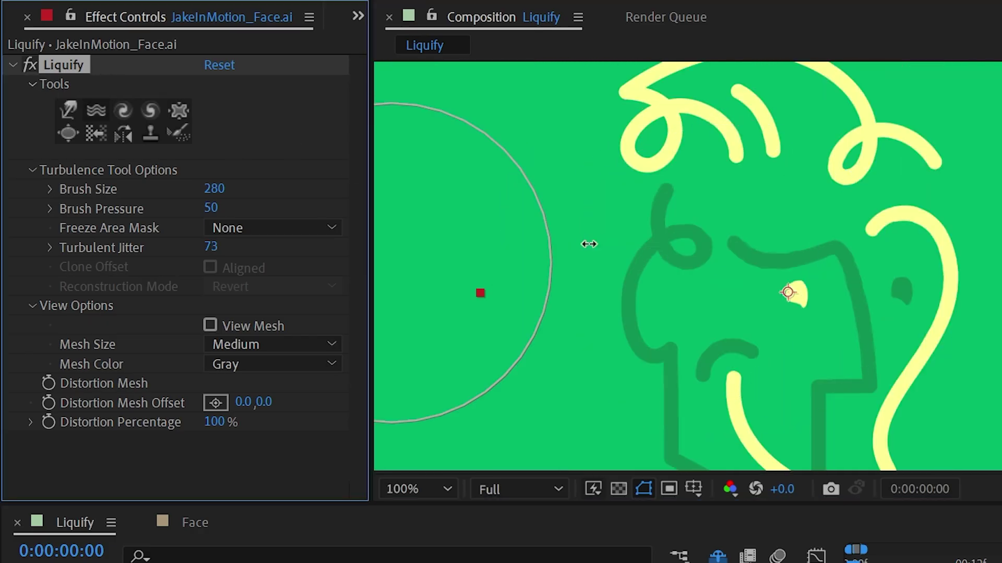
pyautogui.moveTo(798, 230)
pyautogui.mouseDown()
pyautogui.moveTo(740, 170)
pyautogui.moveTo(739, 258)
pyautogui.moveTo(754, 251)
pyautogui.mouseUp()
pyautogui.moveTo(208, 208); pyautogui.dragTo(741, 214)
pyautogui.moveTo(814, 233)
pyautogui.mouseDown()
pyautogui.moveTo(738, 210)
pyautogui.moveTo(784, 331)
pyautogui.moveTo(864, 335)
pyautogui.mouseUp()
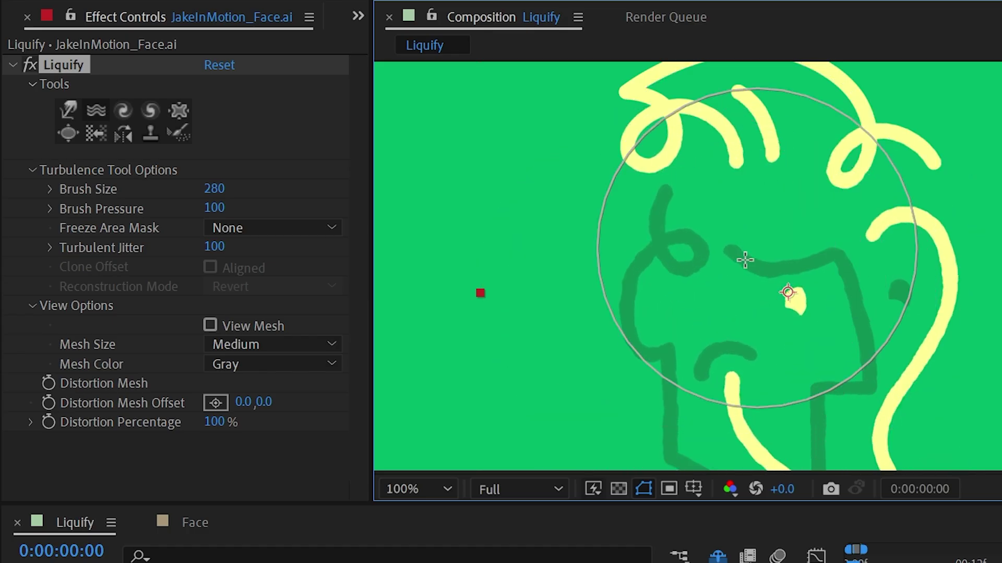
# - Show the distortion mesh over the turbulence-brushed face up close, and reset Liquify
pyautogui.scroll(1, 796, 267)
pyautogui.click(210, 325)
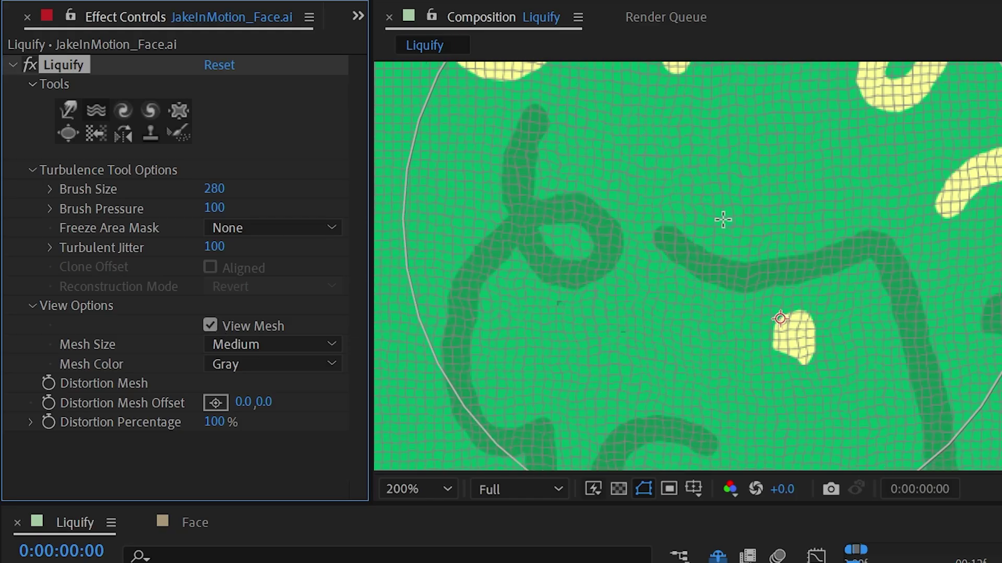
pyautogui.click(219, 66)
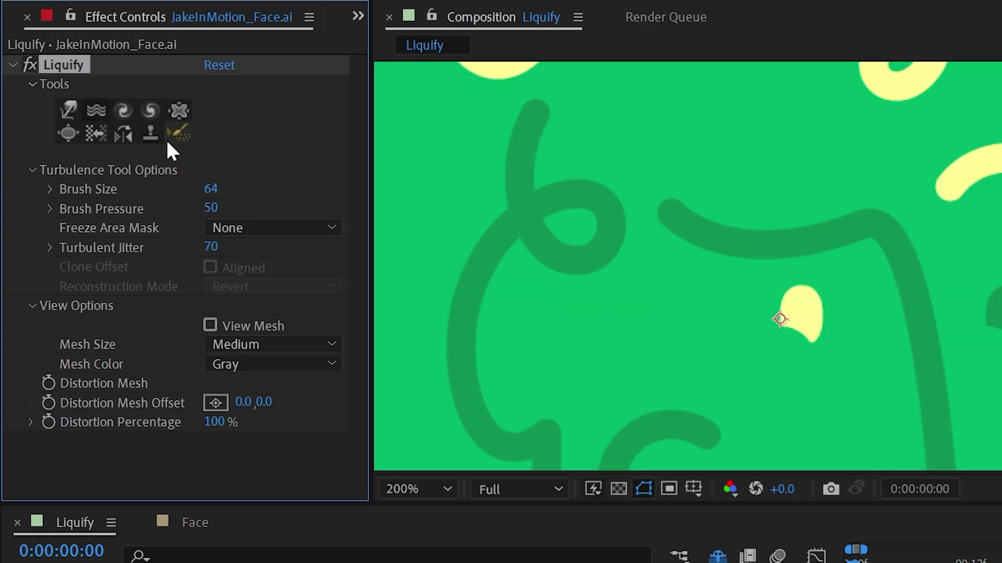
# - Twirl the face clockwise around the pale eye with a brush size of 315
pyautogui.click(124, 111)
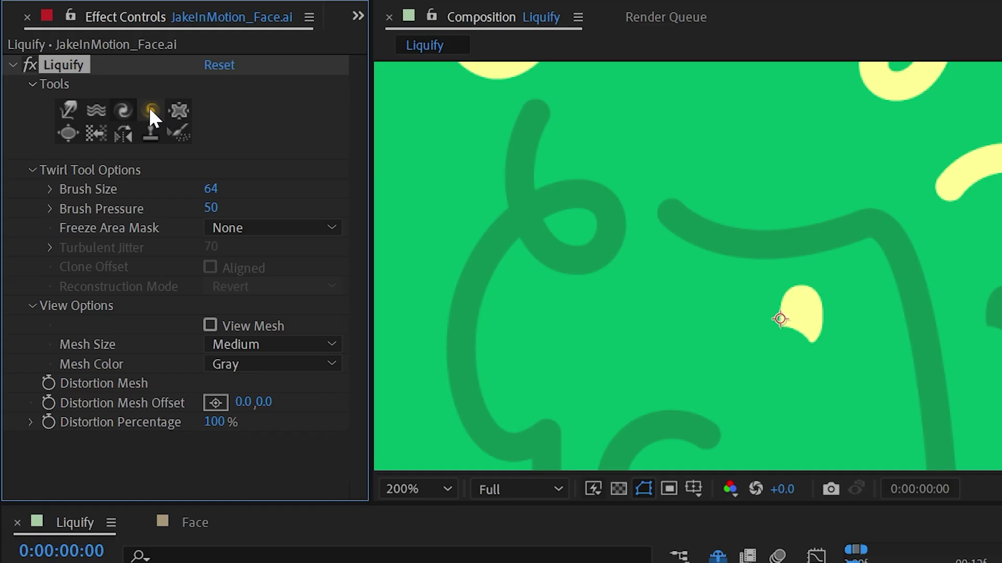
pyautogui.click(150, 111)
pyautogui.scroll(-2, 829, 265)
pyautogui.scroll(1, 829, 266)
pyautogui.moveTo(824, 353); pyautogui.dragTo(751, 318)
pyautogui.scroll(-1, 712, 247)
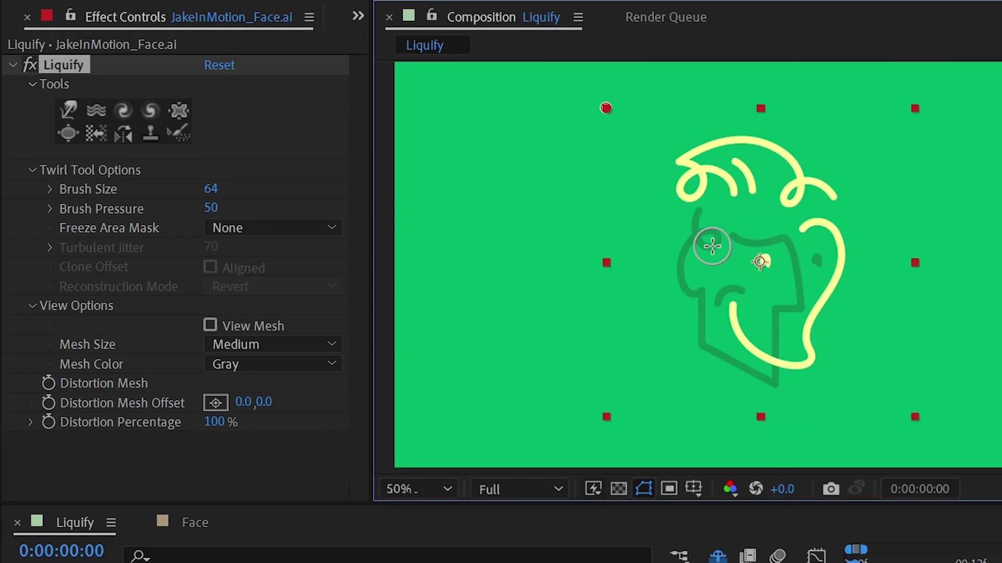
pyautogui.moveTo(776, 268)
pyautogui.mouseDown()
pyautogui.moveTo(901, 279)
pyautogui.moveTo(851, 268)
pyautogui.mouseUp()
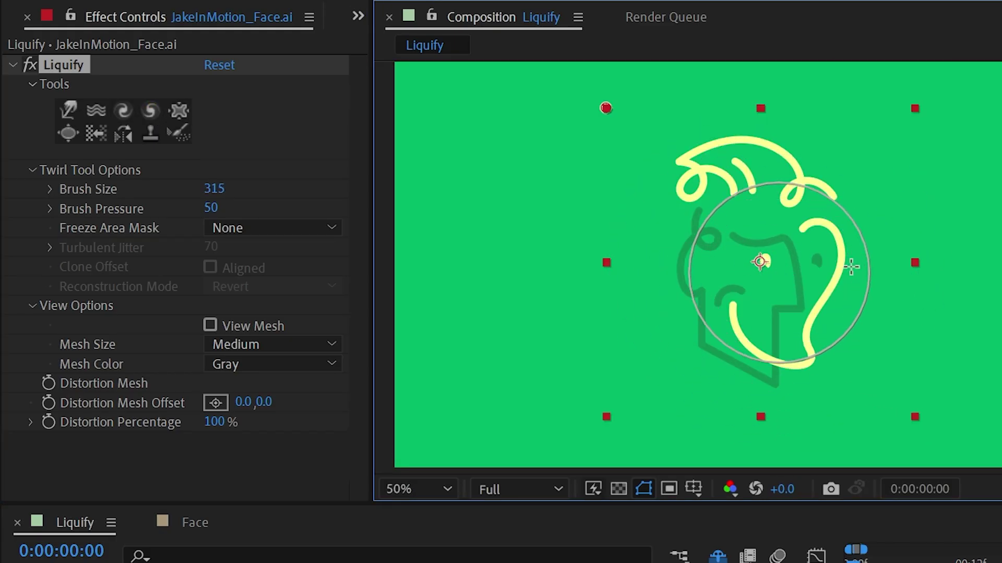
pyautogui.moveTo(761, 264); pyautogui.dragTo(760, 261)
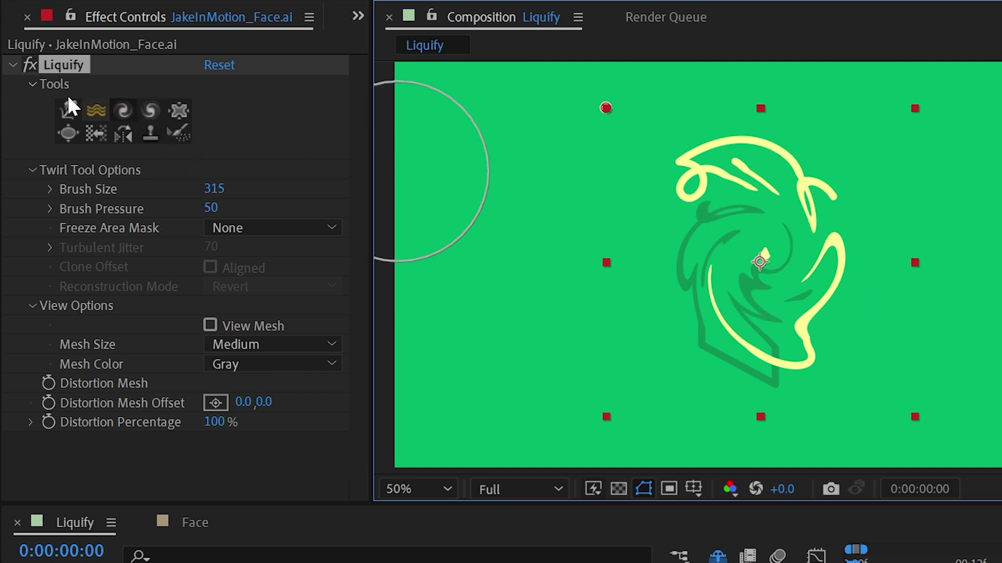
# - Undo the clockwise twirl and twirl the face and hair counterclockwise at brush size 315
pyautogui.hotkey('ctrl', 'z')
pyautogui.hotkey('ctrl', 'z')
pyautogui.click(152, 110)
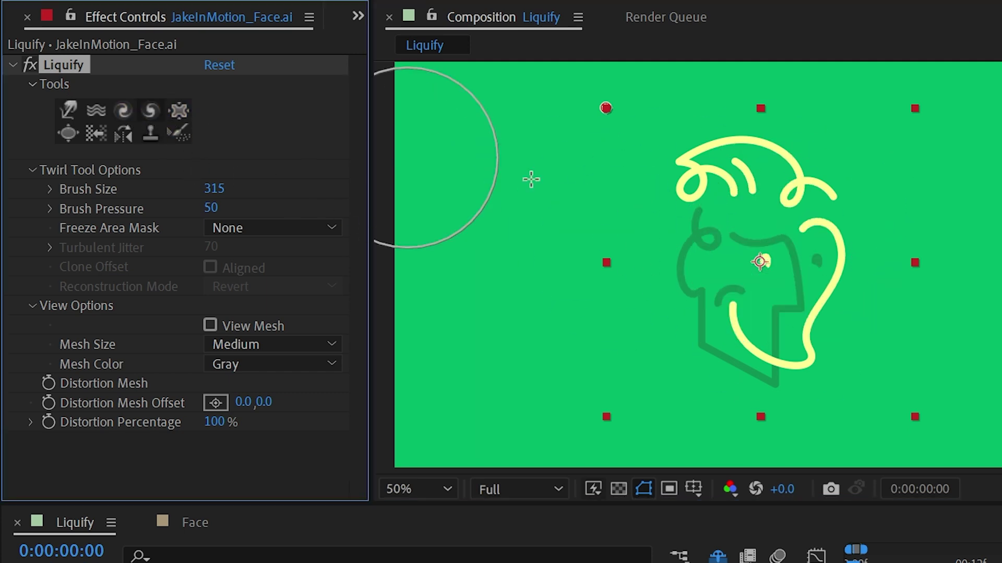
pyautogui.moveTo(761, 261)
pyautogui.mouseDown()
pyautogui.moveTo(749, 268)
pyautogui.moveTo(761, 161)
pyautogui.moveTo(723, 162)
pyautogui.moveTo(685, 186)
pyautogui.moveTo(668, 219)
pyautogui.moveTo(673, 290)
pyautogui.moveTo(697, 349)
pyautogui.moveTo(730, 380)
pyautogui.moveTo(767, 376)
pyautogui.moveTo(821, 330)
pyautogui.moveTo(814, 271)
pyautogui.moveTo(756, 232)
pyautogui.moveTo(741, 253)
pyautogui.moveTo(759, 254)
pyautogui.mouseUp()
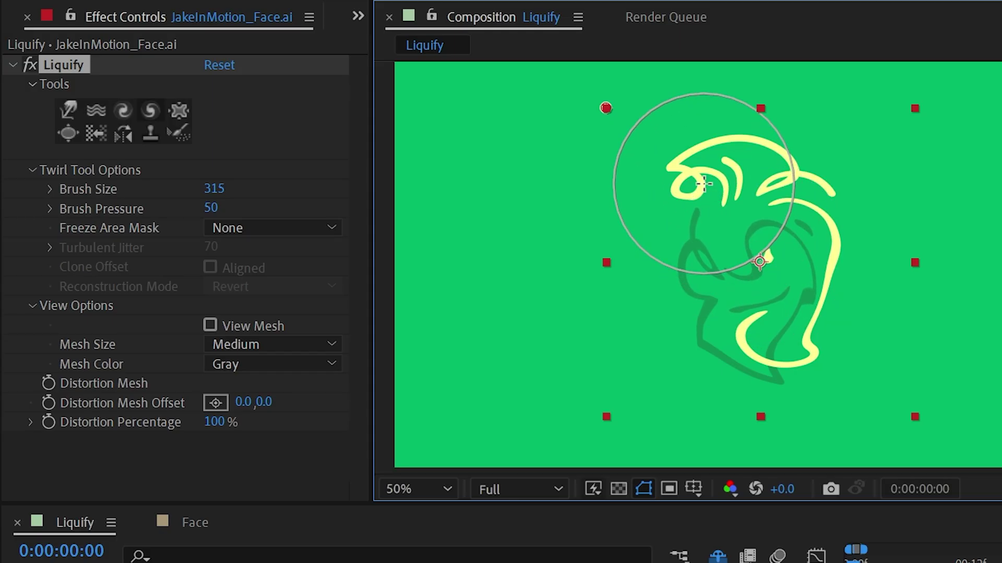
# - Reset Liquify, pucker the face around the eye at brush size 406, and brush over the face and hair with the Bloat tool
pyautogui.click(218, 65)
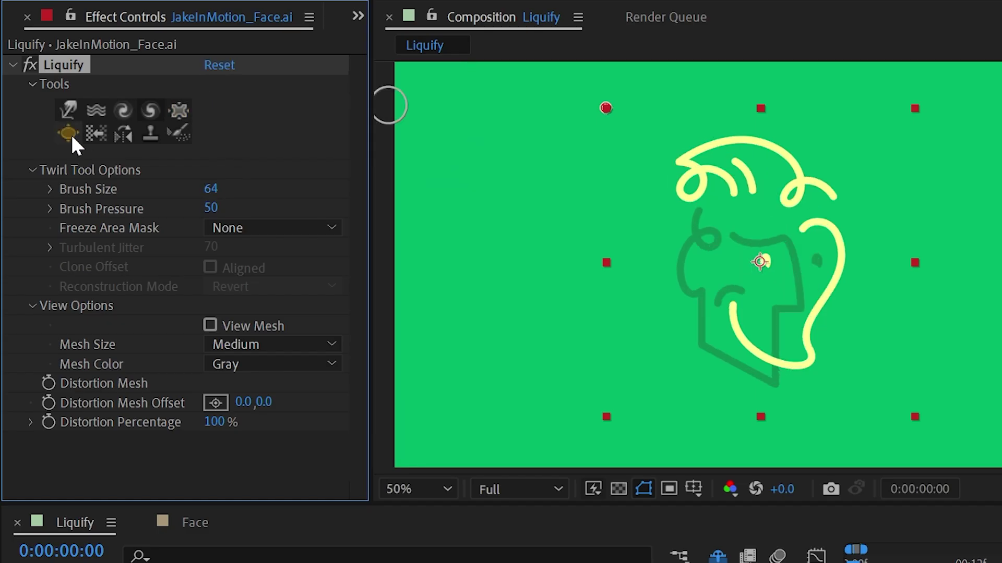
pyautogui.keyDown('ctrl'); pyautogui.moveTo(725, 254); pyautogui.dragTo(827, 249); pyautogui.keyUp('ctrl')
pyautogui.moveTo(767, 266); pyautogui.dragTo(761, 264)
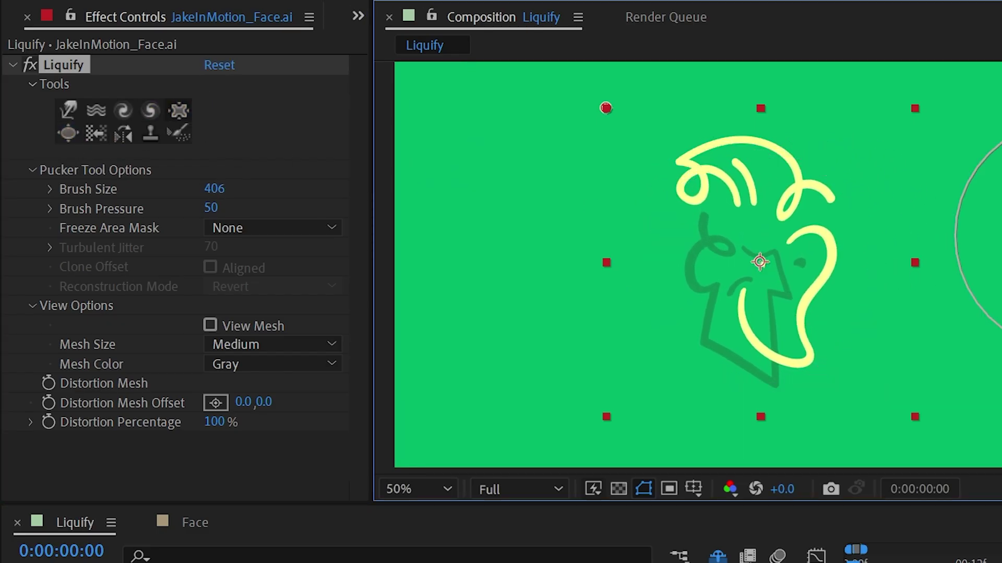
pyautogui.click(67, 134)
pyautogui.moveTo(710, 245)
pyautogui.mouseDown()
pyautogui.moveTo(760, 286)
pyautogui.moveTo(772, 325)
pyautogui.moveTo(841, 313)
pyautogui.moveTo(746, 166)
pyautogui.mouseUp()
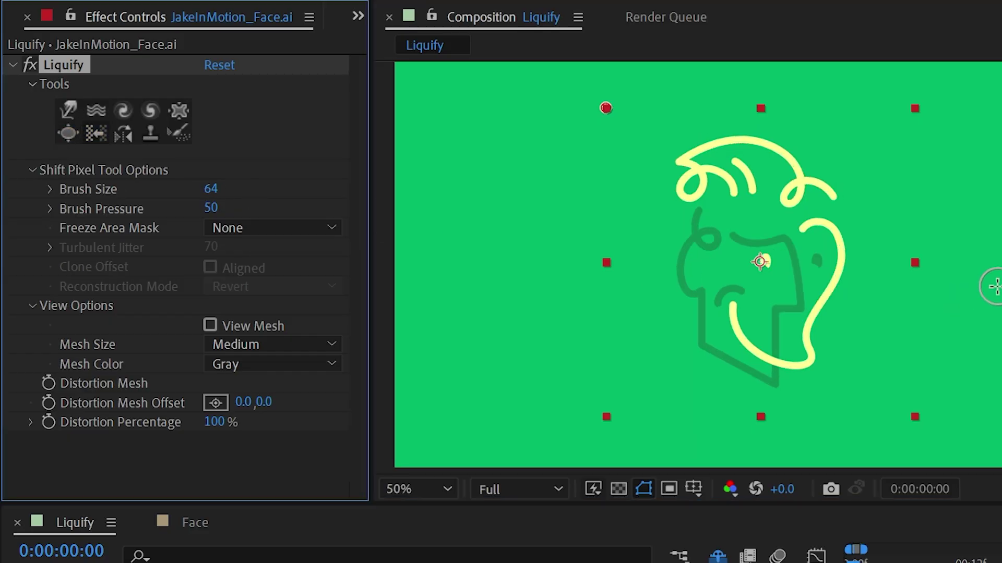
# - Shift pixels of the face and hair in several stroke directions with the Shift Pixels tool at brush size 147, undoing strokes in between
pyautogui.keyDown('ctrl'); pyautogui.moveTo(739, 218); pyautogui.dragTo(756, 220); pyautogui.keyUp('ctrl')
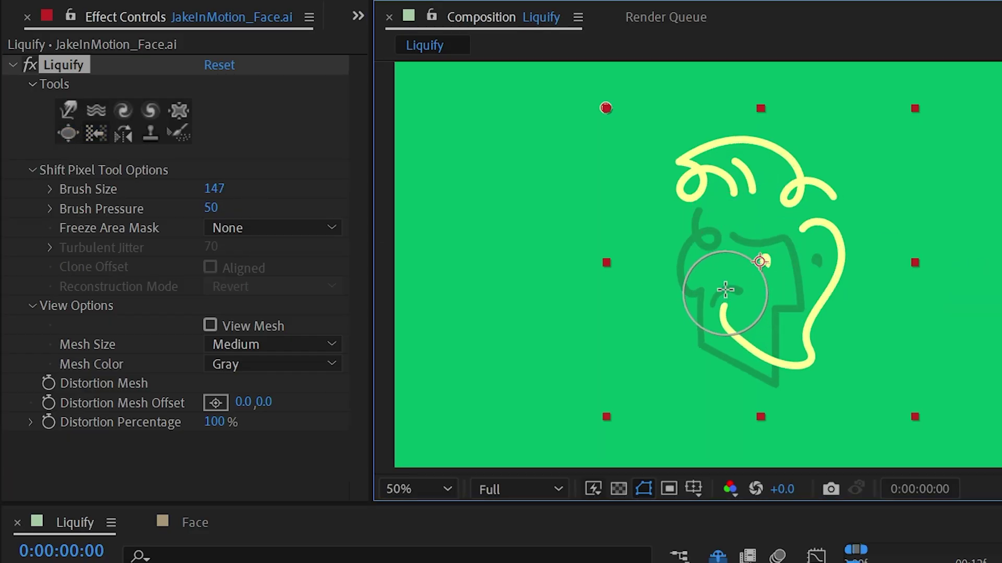
pyautogui.moveTo(770, 304)
pyautogui.mouseDown()
pyautogui.moveTo(801, 246)
pyautogui.moveTo(777, 184)
pyautogui.moveTo(719, 150)
pyautogui.moveTo(658, 291)
pyautogui.mouseUp()
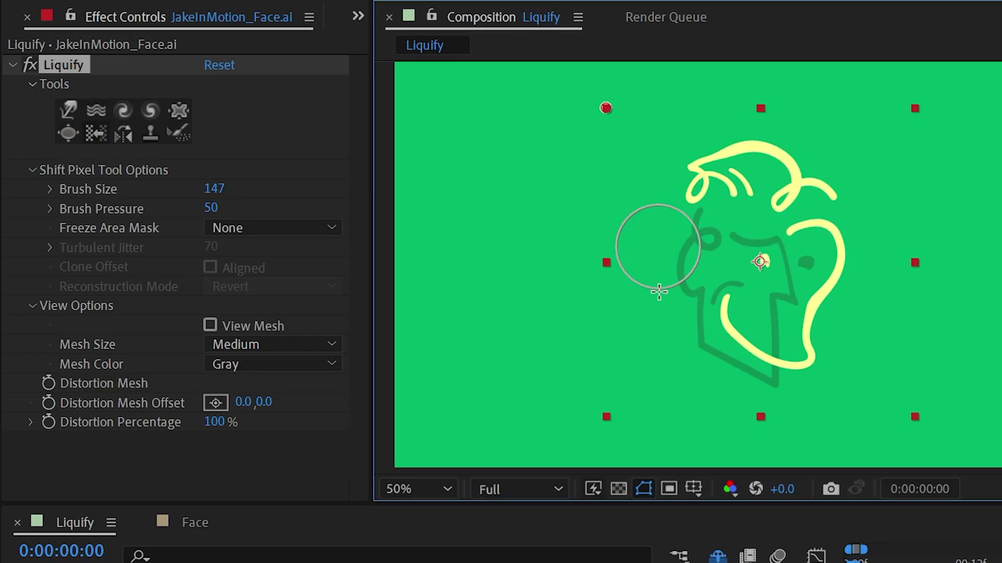
pyautogui.moveTo(816, 315)
pyautogui.mouseDown()
pyautogui.moveTo(831, 315)
pyautogui.moveTo(736, 262)
pyautogui.mouseUp()
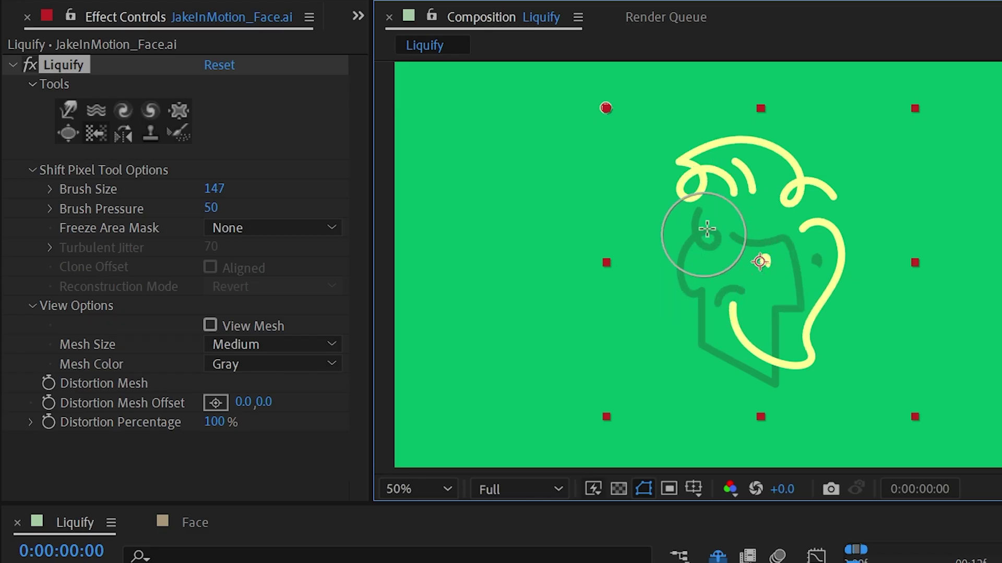
pyautogui.moveTo(750, 166); pyautogui.dragTo(747, 243)
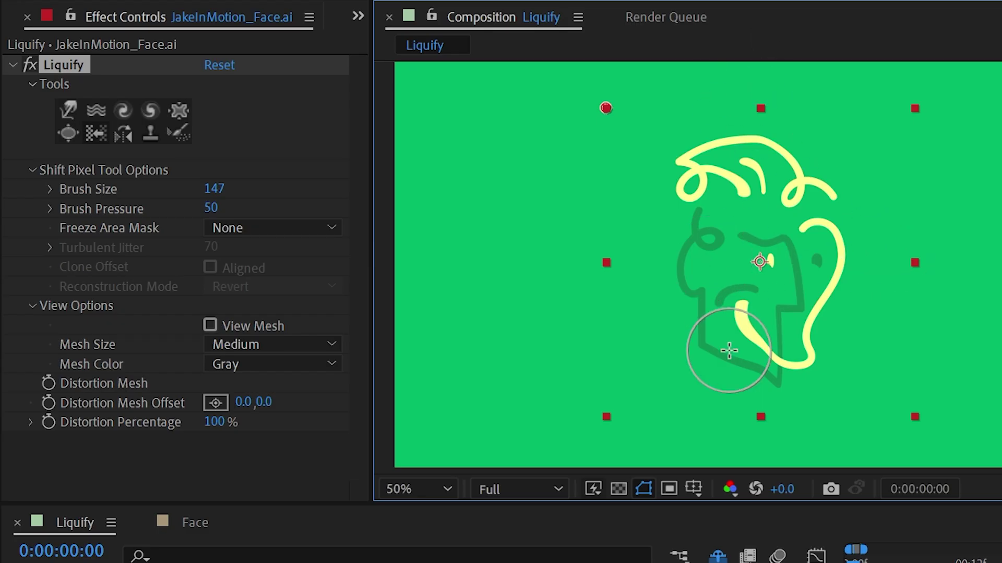
pyautogui.hotkey('ctrl', 'z')
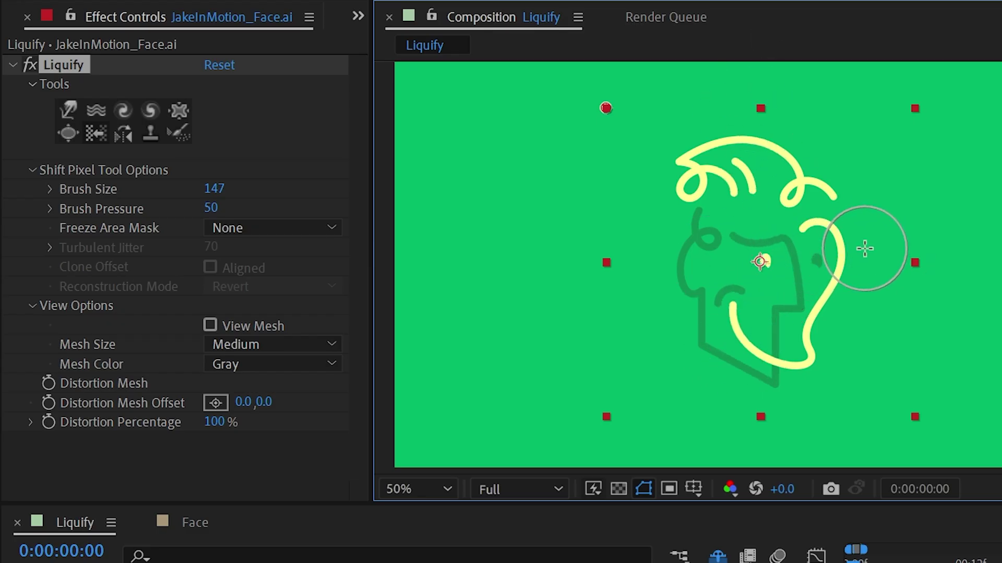
pyautogui.moveTo(806, 253)
pyautogui.mouseDown()
pyautogui.moveTo(633, 256)
pyautogui.moveTo(661, 275)
pyautogui.moveTo(622, 254)
pyautogui.mouseUp()
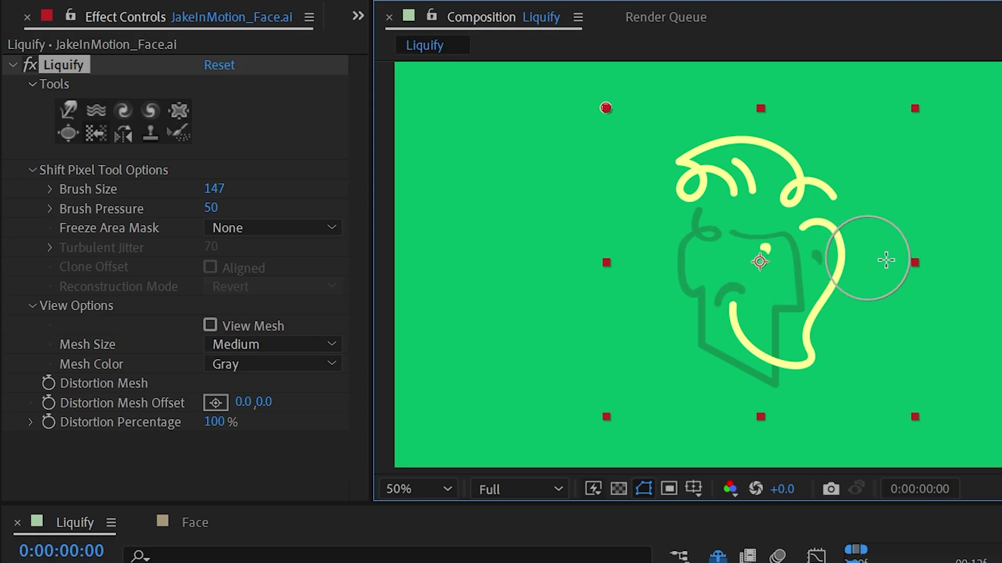
# - Try the Reflection tool on the face and hair at brush size 240 and pressure 50, and undo the strokes
pyautogui.click(124, 134)
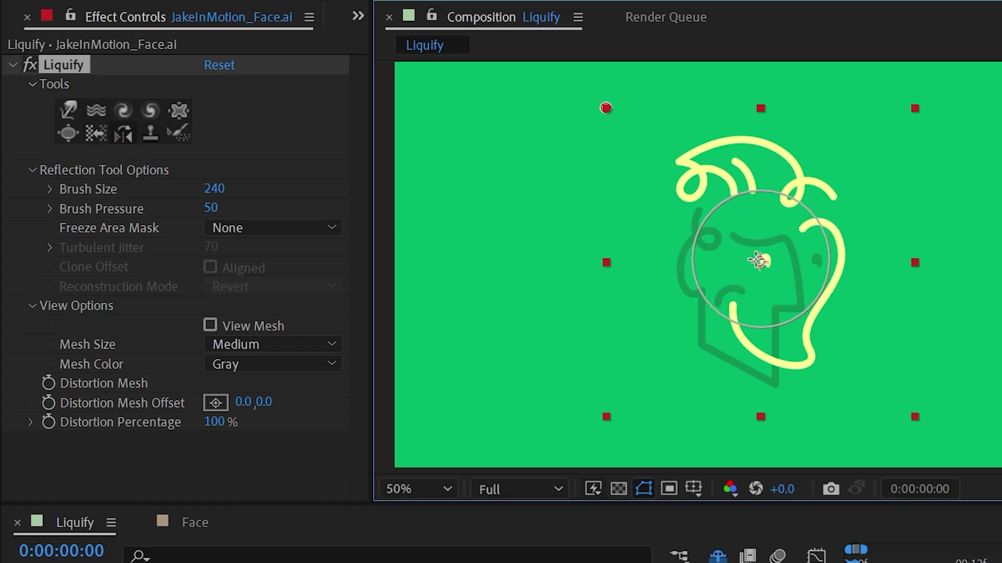
pyautogui.moveTo(760, 259); pyautogui.dragTo(776, 270)
pyautogui.moveTo(770, 359)
pyautogui.mouseDown()
pyautogui.moveTo(702, 263)
pyautogui.moveTo(881, 371)
pyautogui.mouseUp()
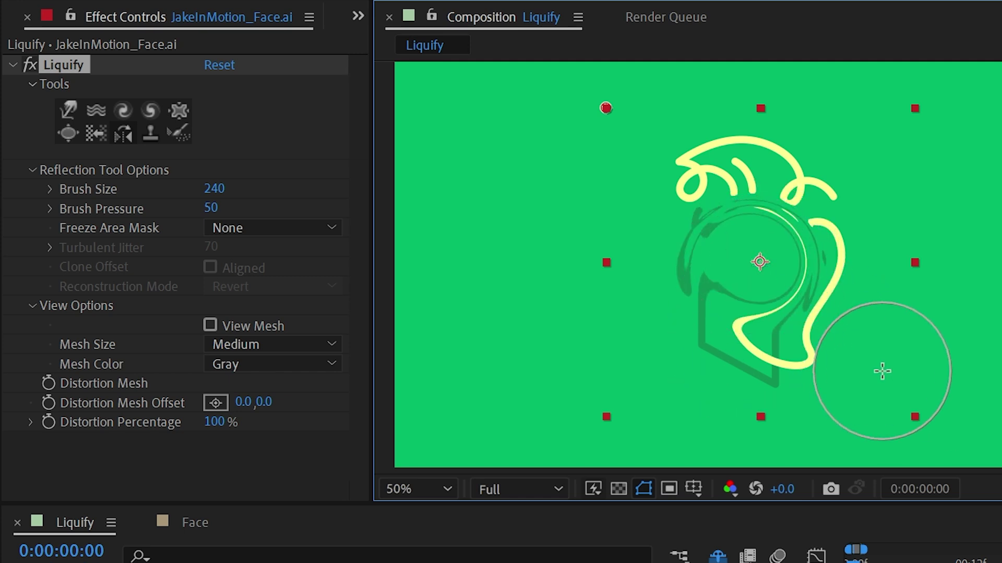
pyautogui.moveTo(750, 169)
pyautogui.mouseDown()
pyautogui.moveTo(918, 328)
pyautogui.moveTo(929, 377)
pyautogui.mouseUp()
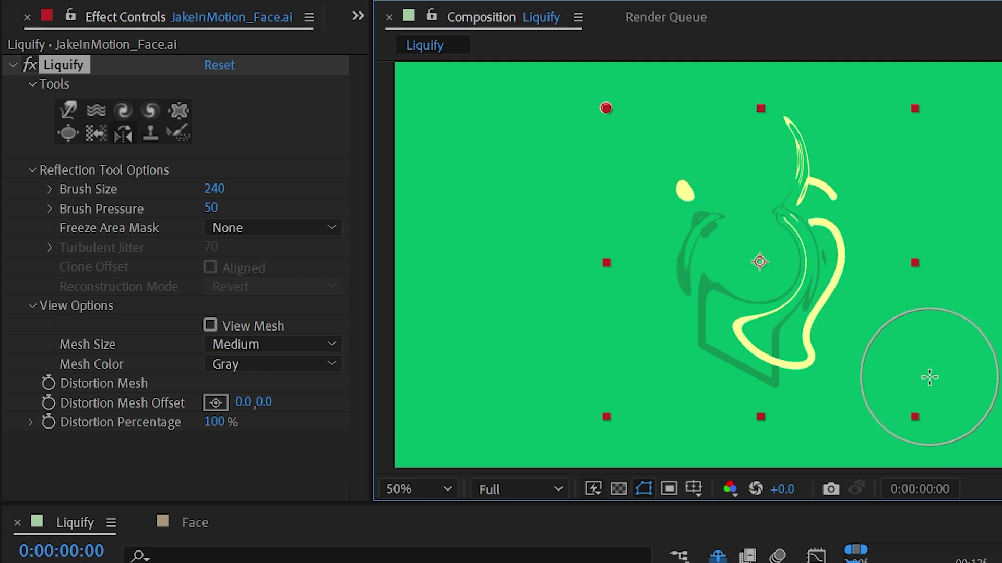
pyautogui.hotkey('ctrl', 'z')
pyautogui.hotkey('ctrl', 'z')
# - Brush reflections over the hair and face at brush pressure 20, and inspect the distortion mesh
pyautogui.click(211, 208)
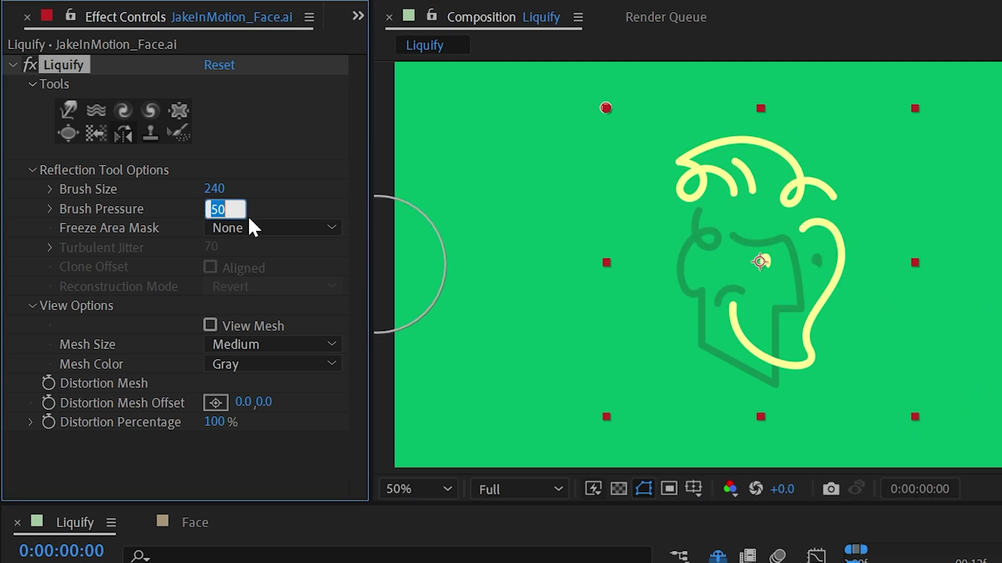
pyautogui.moveTo(678, 168)
pyautogui.mouseDown()
pyautogui.moveTo(716, 186)
pyautogui.moveTo(760, 286)
pyautogui.moveTo(720, 308)
pyautogui.mouseUp()
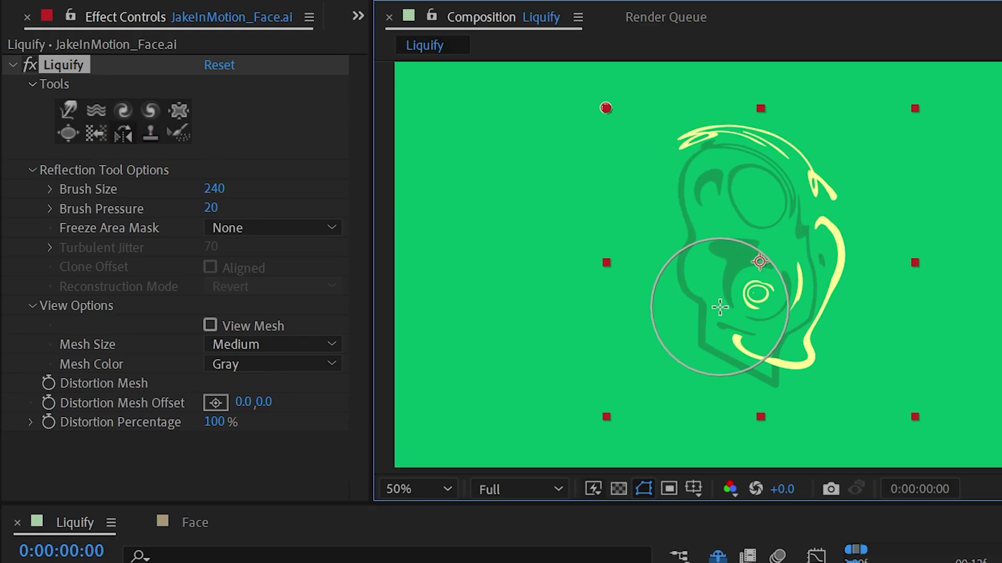
pyautogui.click(210, 326)
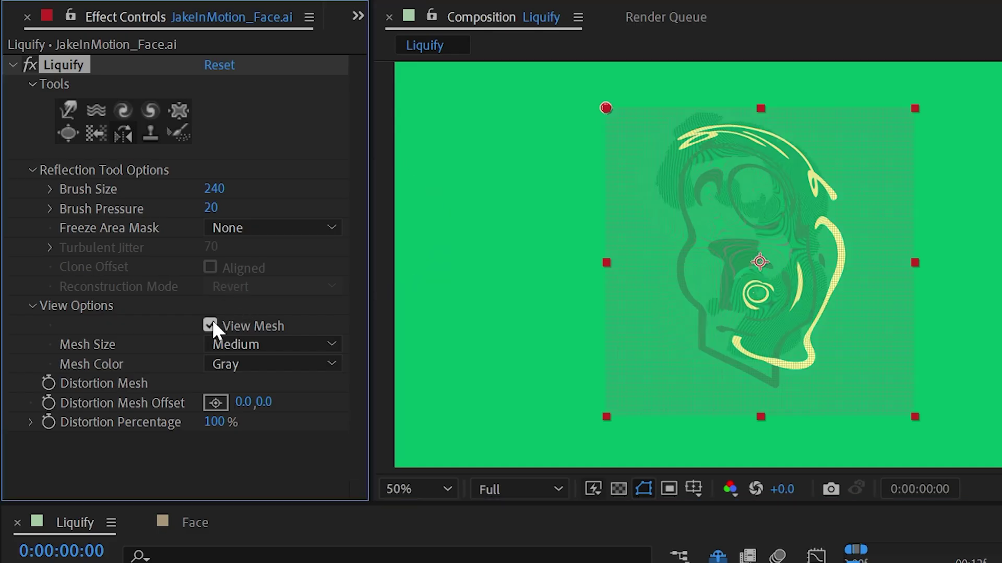
pyautogui.click(211, 327)
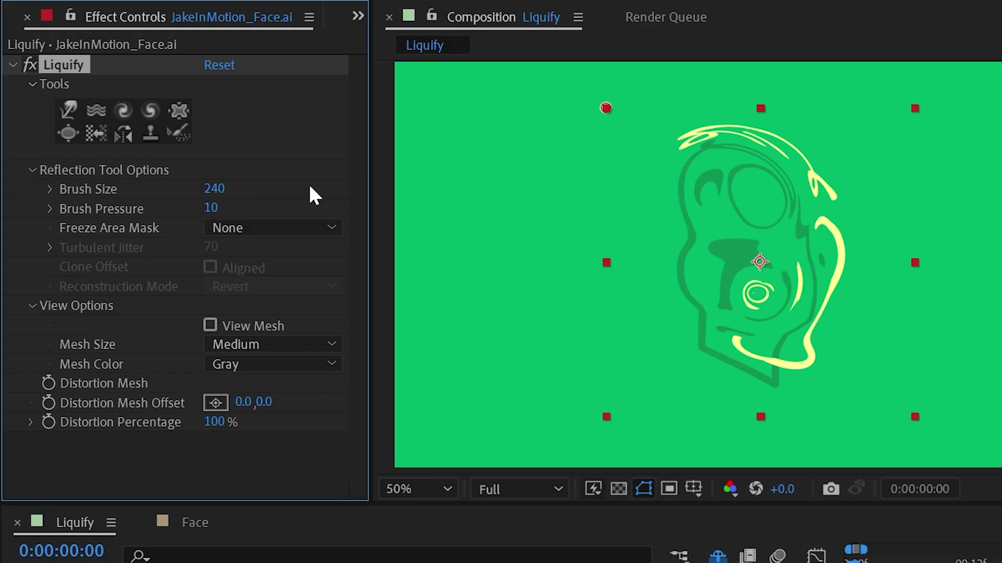
# - Reset Liquify and brush the Reflection tool across the face at brush size 411 and pressure 10
pyautogui.click(223, 68)
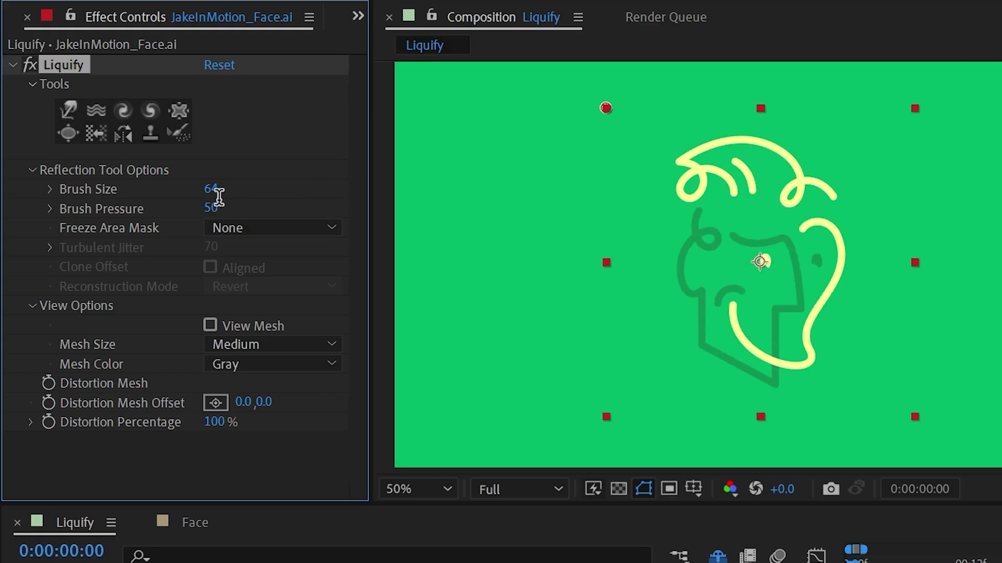
pyautogui.moveTo(766, 261)
pyautogui.mouseDown()
pyautogui.moveTo(771, 270)
pyautogui.moveTo(760, 261)
pyautogui.moveTo(749, 277)
pyautogui.moveTo(760, 264)
pyautogui.moveTo(819, 331)
pyautogui.mouseUp()
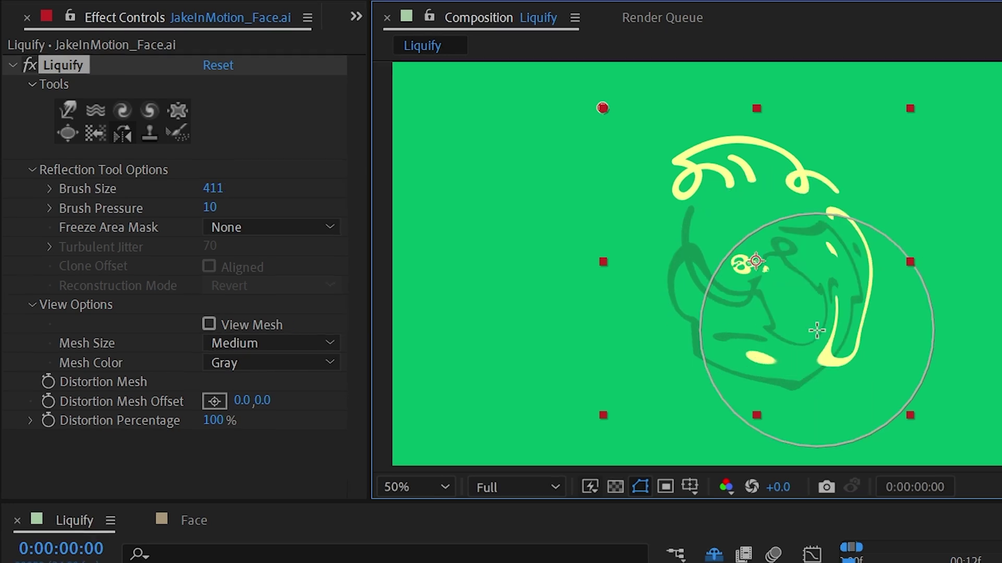
# - Twirl the hair clockwise on the restored face with a brush size of 291
pyautogui.click(150, 133)
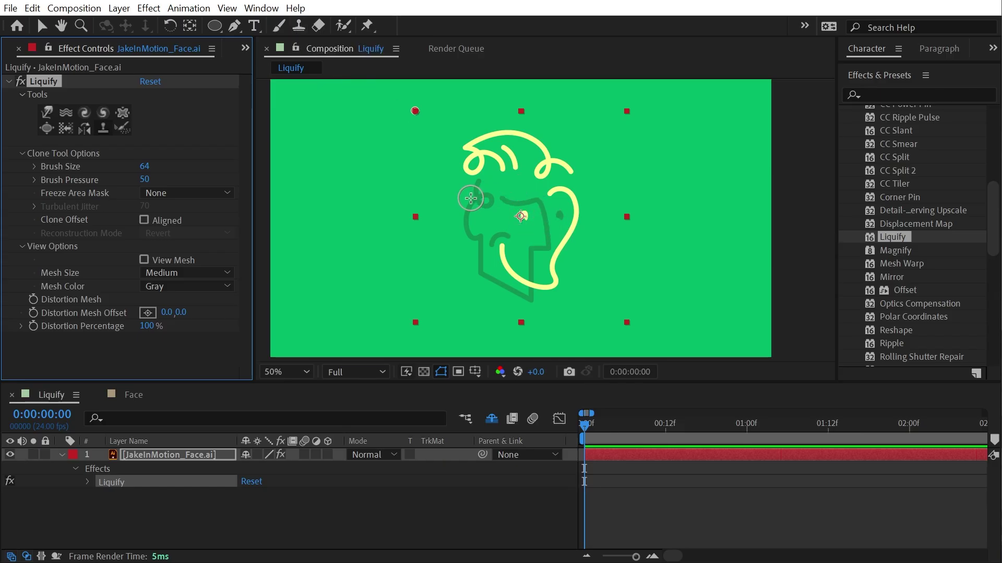
pyautogui.click(85, 113)
pyautogui.moveTo(552, 176); pyautogui.dragTo(608, 180)
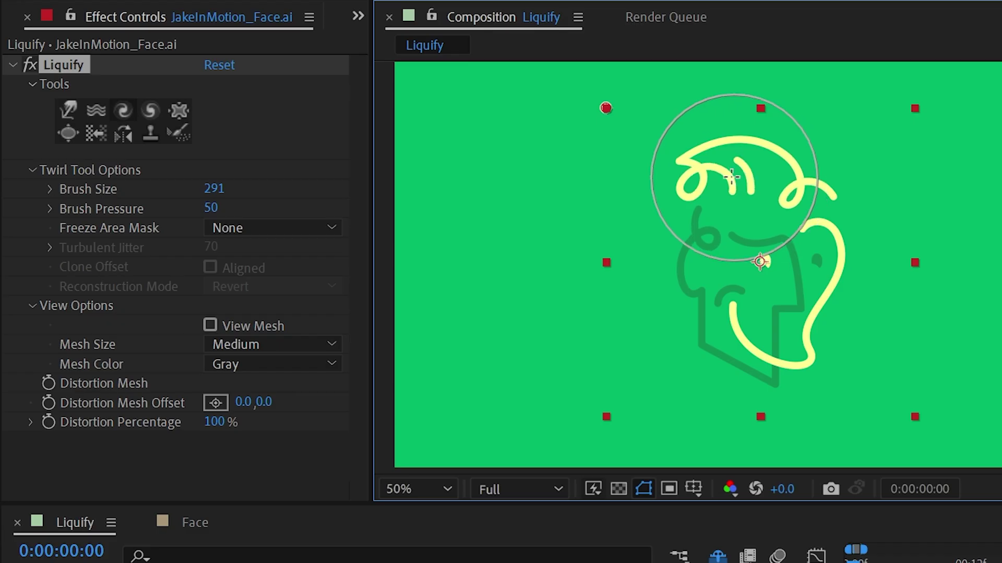
pyautogui.moveTo(731, 178)
pyautogui.mouseDown()
pyautogui.moveTo(765, 176)
pyautogui.moveTo(716, 165)
pyautogui.mouseUp()
# - Activate the Clone tool and show the mesh at Large size to compare the twirled hair with the undistorted chin
pyautogui.click(150, 133)
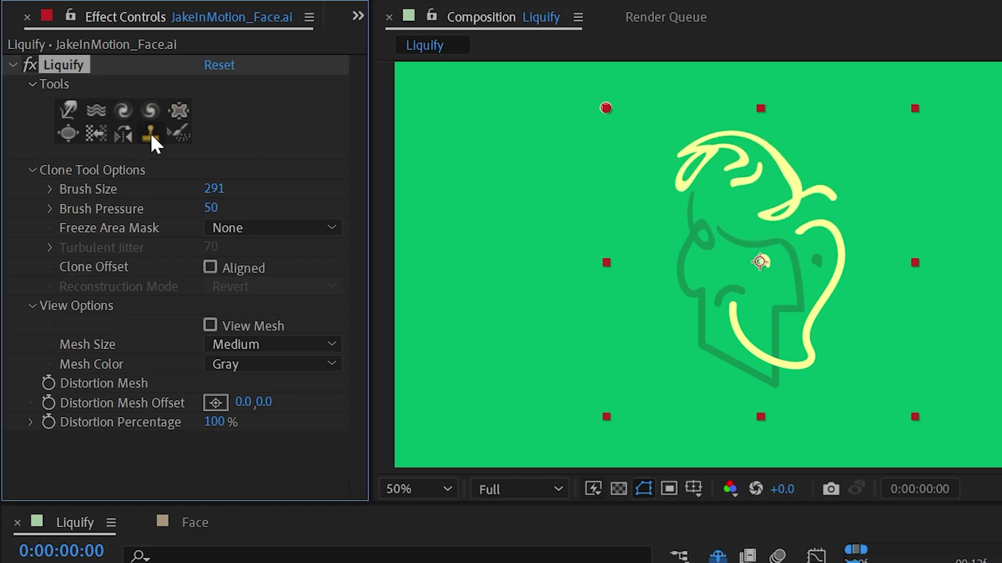
pyautogui.click(211, 326)
pyautogui.click(245, 345)
pyautogui.click(239, 414)
pyautogui.scroll(2, 791, 157)
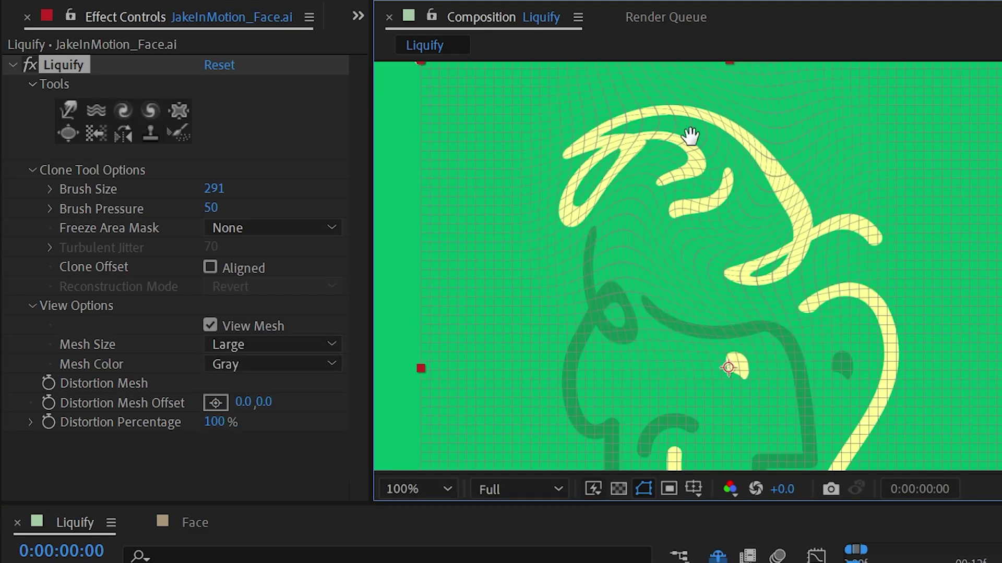
pyautogui.moveTo(727, 257); pyautogui.dragTo(718, 135)
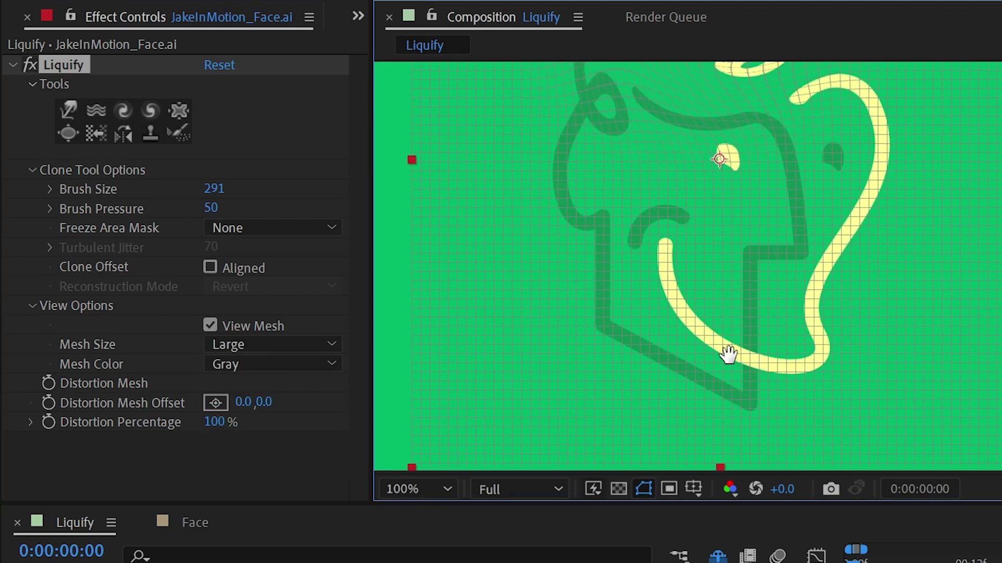
pyautogui.moveTo(725, 246); pyautogui.dragTo(711, 408)
# - Sample the twirled hair distortion with the Clone tool at brush size 291 and clone it onto the chin and neck
pyautogui.click(153, 136)
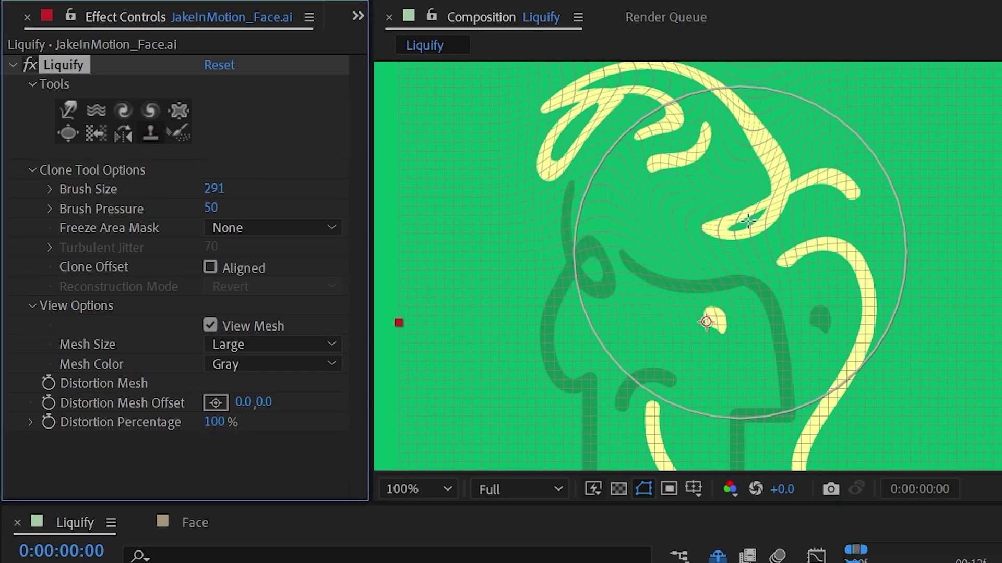
pyautogui.moveTo(683, 124); pyautogui.dragTo(684, 201)
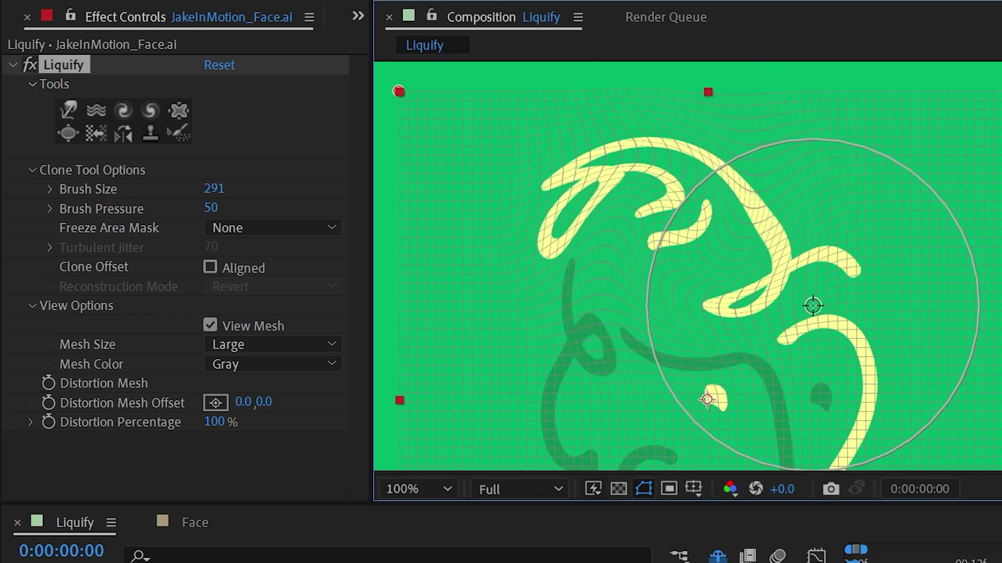
pyautogui.moveTo(735, 368); pyautogui.dragTo(715, 49)
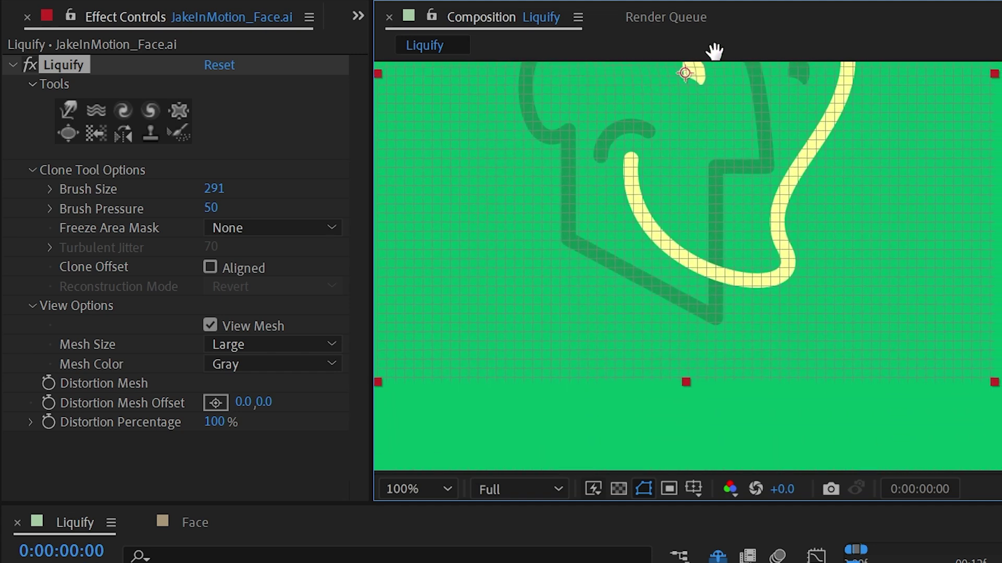
pyautogui.moveTo(700, 240)
pyautogui.mouseDown()
pyautogui.moveTo(665, 240)
pyautogui.moveTo(665, 228)
pyautogui.moveTo(725, 232)
pyautogui.moveTo(689, 257)
pyautogui.moveTo(660, 230)
pyautogui.moveTo(679, 220)
pyautogui.moveTo(694, 245)
pyautogui.moveTo(646, 254)
pyautogui.moveTo(696, 230)
pyautogui.mouseUp()
pyautogui.scroll(-1, 694, 231)
pyautogui.moveTo(838, 189); pyautogui.dragTo(825, 264)
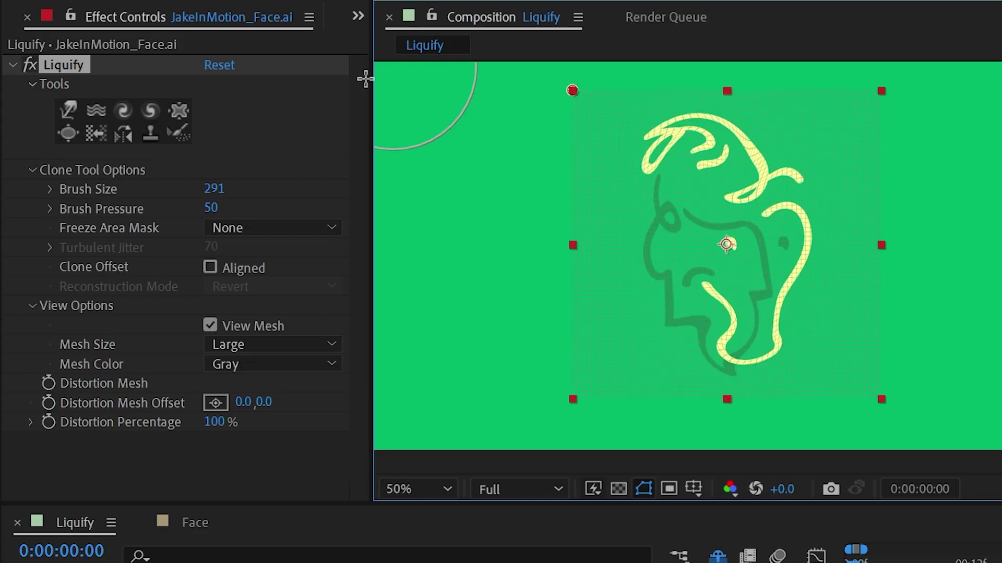
# - Use the Reconstruction tool in Revert mode to restore the chin at brush pressure 50 and the hair at brush pressure 30
pyautogui.click(177, 131)
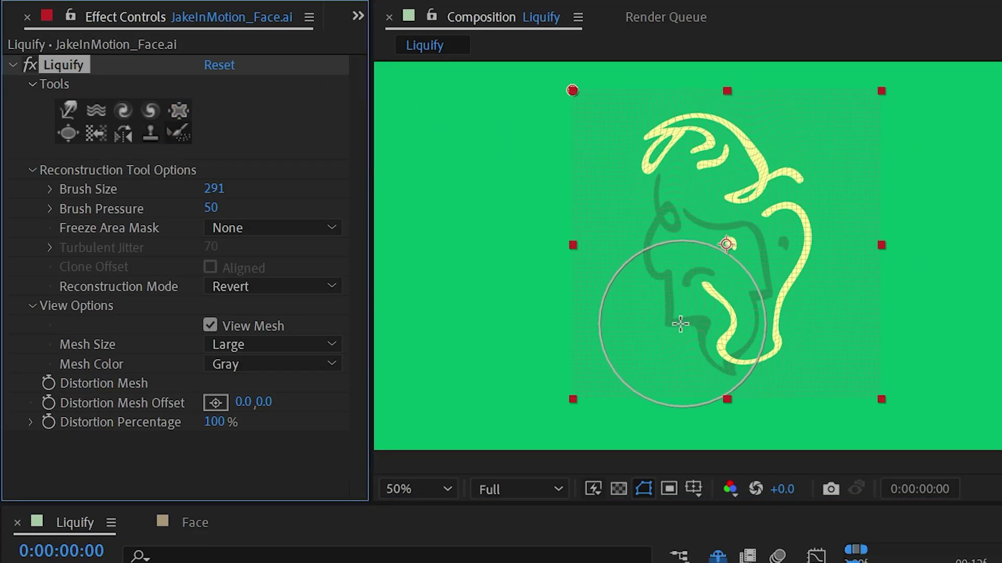
pyautogui.moveTo(698, 336)
pyautogui.mouseDown()
pyautogui.moveTo(726, 330)
pyautogui.moveTo(830, 396)
pyautogui.moveTo(774, 321)
pyautogui.moveTo(740, 305)
pyautogui.moveTo(640, 340)
pyautogui.mouseUp()
pyautogui.click(211, 207)
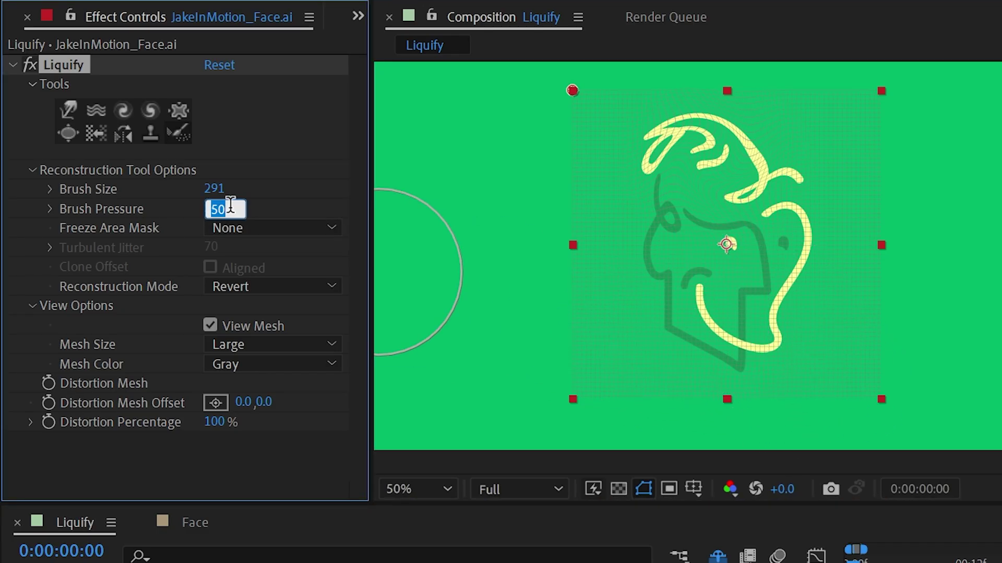
pyautogui.moveTo(650, 181)
pyautogui.mouseDown()
pyautogui.moveTo(632, 163)
pyautogui.moveTo(675, 139)
pyautogui.moveTo(722, 177)
pyautogui.moveTo(744, 142)
pyautogui.moveTo(755, 194)
pyautogui.moveTo(768, 166)
pyautogui.moveTo(777, 178)
pyautogui.moveTo(764, 214)
pyautogui.moveTo(756, 170)
pyautogui.moveTo(668, 199)
pyautogui.moveTo(661, 168)
pyautogui.moveTo(684, 239)
pyautogui.moveTo(731, 189)
pyautogui.mouseUp()
pyautogui.click(123, 295)
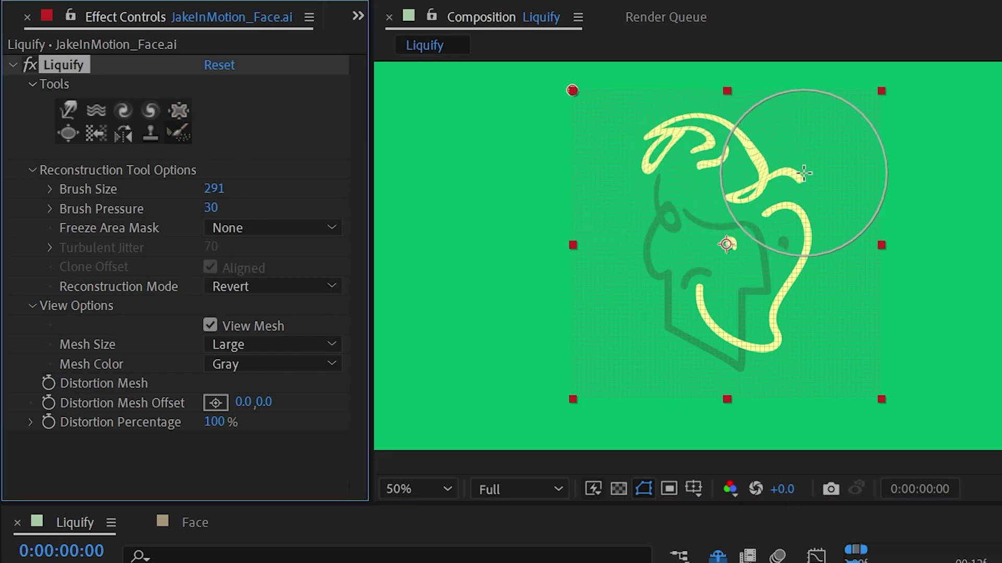
pyautogui.moveTo(695, 228)
pyautogui.mouseDown()
pyautogui.moveTo(660, 117)
pyautogui.moveTo(696, 102)
pyautogui.moveTo(741, 172)
pyautogui.mouseUp()
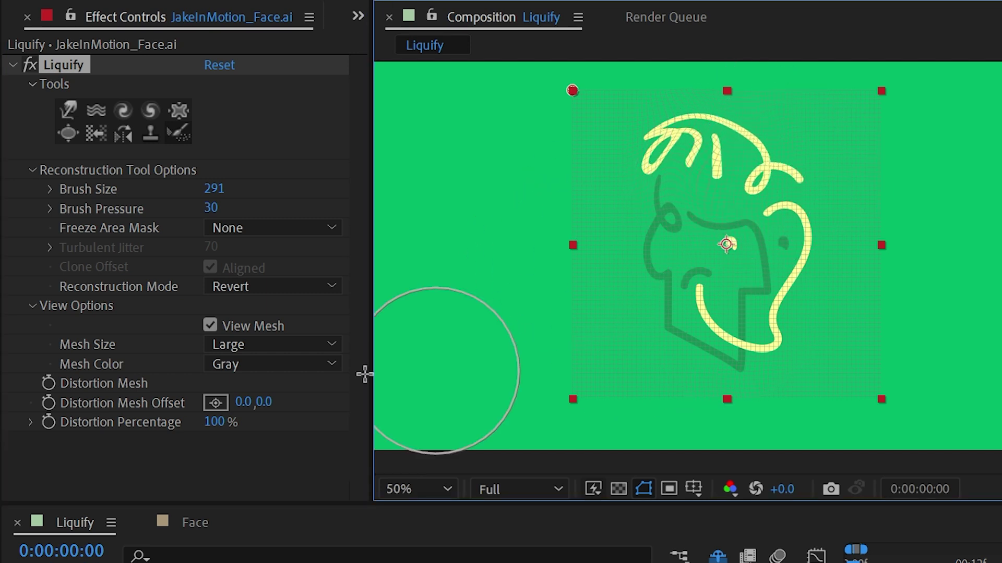
# - Set the reconstruction mode to Displace and brush across the hair and face at brush size 291 and pressure 30
pyautogui.click(240, 287)
pyautogui.click(237, 334)
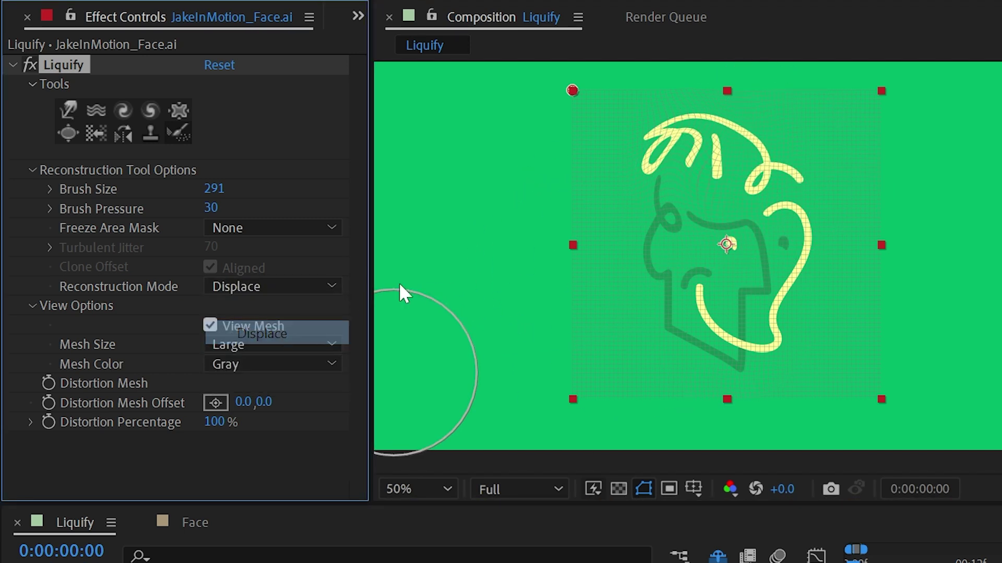
pyautogui.moveTo(671, 144)
pyautogui.mouseDown()
pyautogui.moveTo(665, 125)
pyautogui.moveTo(682, 86)
pyautogui.moveTo(699, 111)
pyautogui.moveTo(775, 159)
pyautogui.mouseUp()
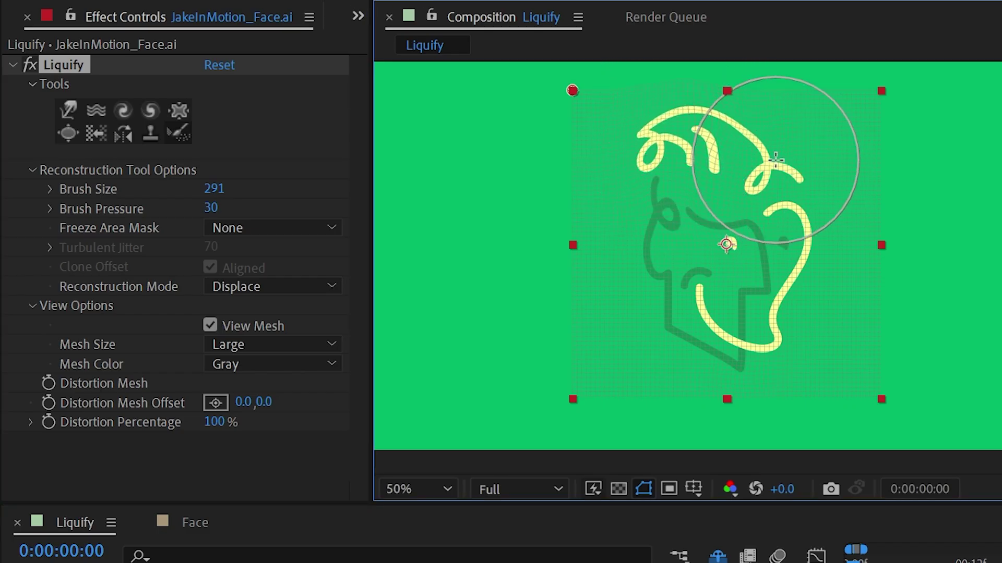
pyautogui.scroll(1, 772, 159)
pyautogui.moveTo(674, 174); pyautogui.dragTo(736, 371)
pyautogui.moveTo(626, 285)
pyautogui.mouseDown()
pyautogui.moveTo(870, 111)
pyautogui.moveTo(998, 235)
pyautogui.moveTo(797, 280)
pyautogui.mouseUp()
# - Try Revert reconstruction on the displaced hair, return to Displace, and change the reconstruction mode to Amplitwist
pyautogui.click(284, 286)
pyautogui.click(280, 312)
pyautogui.moveTo(548, 168)
pyautogui.mouseDown()
pyautogui.moveTo(809, 164)
pyautogui.moveTo(832, 229)
pyautogui.moveTo(854, 89)
pyautogui.moveTo(364, 264)
pyautogui.moveTo(358, 342)
pyautogui.mouseUp()
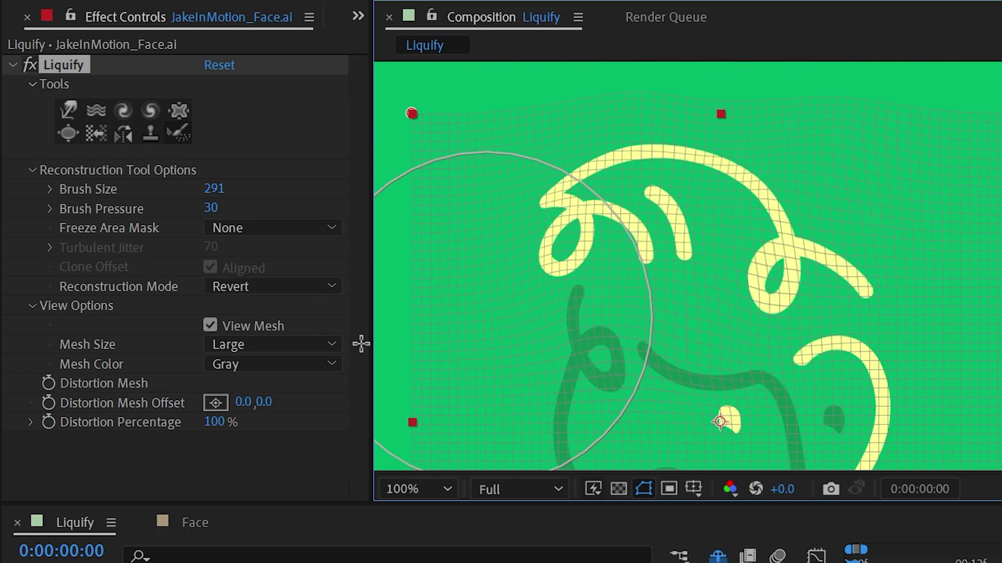
pyautogui.click(277, 287)
pyautogui.click(255, 335)
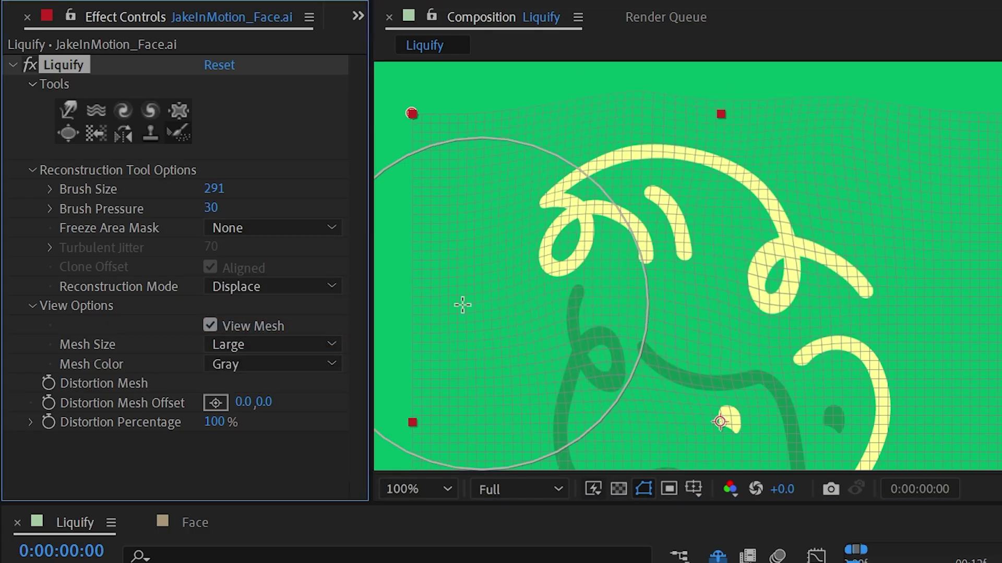
pyautogui.click(305, 289)
pyautogui.click(307, 355)
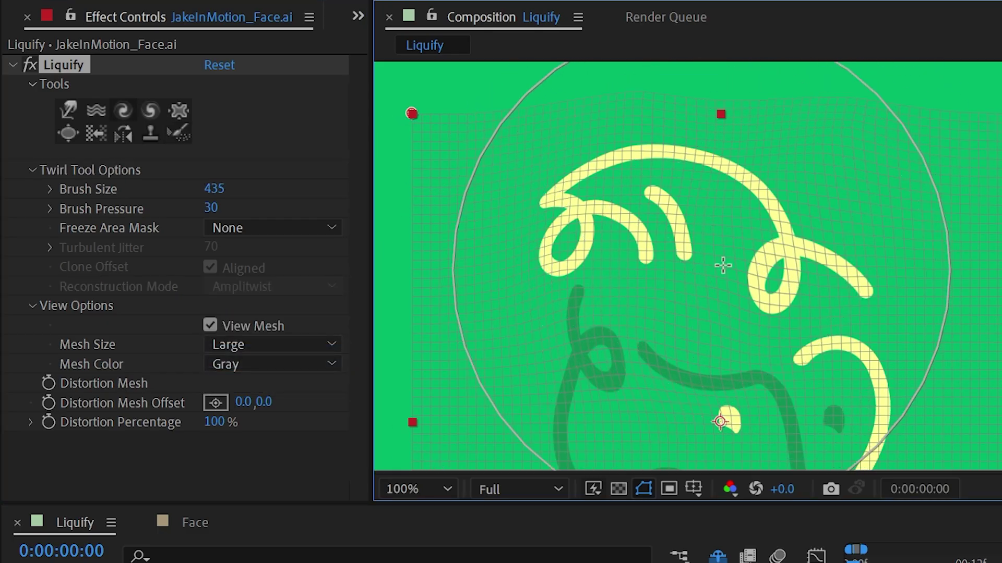
# - Twirl the whole face at brush size 435, then twirl the front hair at brush size 200 and pressure 50
pyautogui.moveTo(741, 333)
pyautogui.mouseDown()
pyautogui.moveTo(711, 290)
pyautogui.moveTo(720, 329)
pyautogui.moveTo(675, 329)
pyautogui.moveTo(697, 304)
pyautogui.moveTo(715, 330)
pyautogui.moveTo(703, 295)
pyautogui.moveTo(702, 329)
pyautogui.moveTo(721, 297)
pyautogui.moveTo(671, 315)
pyautogui.mouseUp()
pyautogui.click(215, 208)
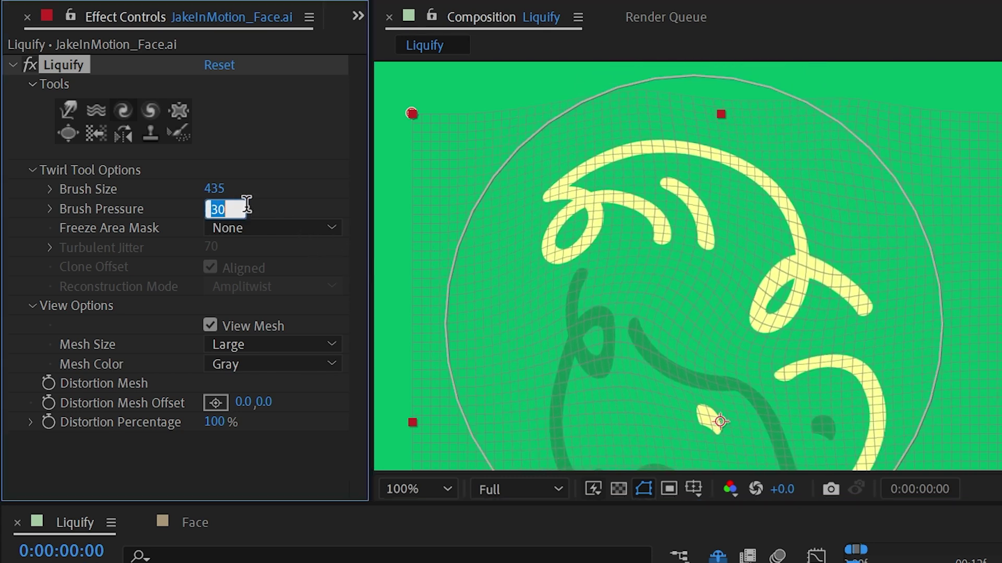
pyautogui.write('50')
pyautogui.press('Return')
pyautogui.moveTo(738, 253); pyautogui.dragTo(577, 266)
pyautogui.moveTo(621, 230)
pyautogui.mouseDown()
pyautogui.moveTo(652, 239)
pyautogui.moveTo(678, 221)
pyautogui.moveTo(684, 242)
pyautogui.moveTo(626, 217)
pyautogui.mouseUp()
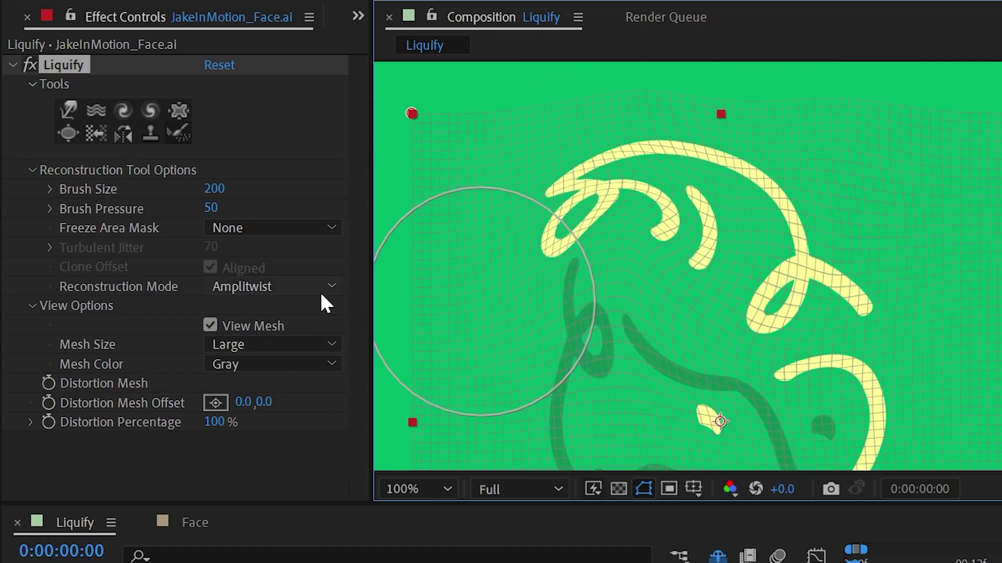
# - Reconstruct the front hair in Amplitwist mode at brush size 200, then brush across the head in Affine mode
pyautogui.moveTo(604, 223)
pyautogui.mouseDown()
pyautogui.moveTo(608, 247)
pyautogui.moveTo(620, 214)
pyautogui.moveTo(642, 213)
pyautogui.moveTo(638, 234)
pyautogui.moveTo(624, 215)
pyautogui.moveTo(646, 214)
pyautogui.moveTo(633, 212)
pyautogui.moveTo(604, 309)
pyautogui.moveTo(635, 172)
pyautogui.moveTo(611, 253)
pyautogui.mouseUp()
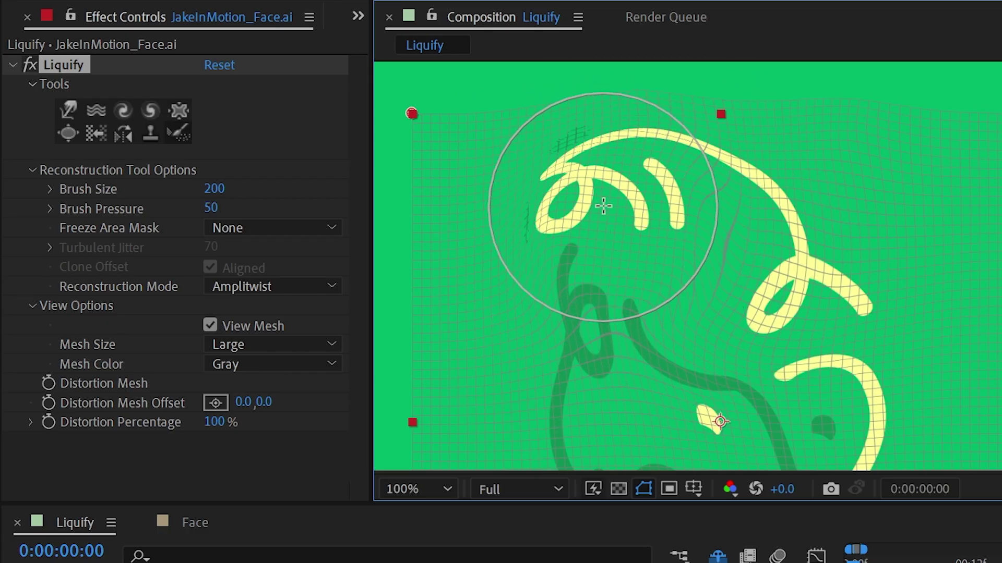
pyautogui.click(271, 286)
pyautogui.click(280, 380)
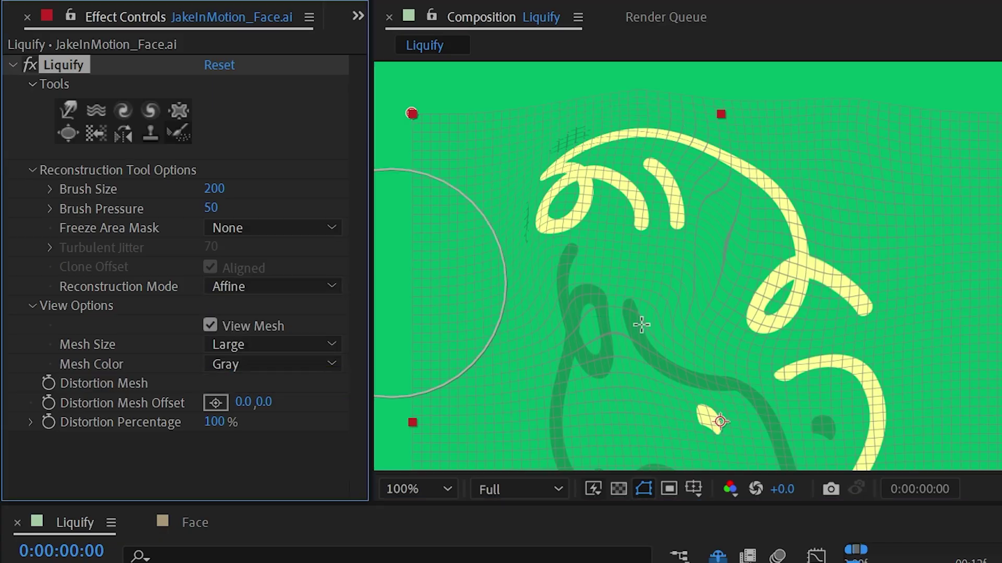
pyautogui.moveTo(762, 302)
pyautogui.mouseDown()
pyautogui.moveTo(742, 226)
pyautogui.moveTo(809, 270)
pyautogui.moveTo(685, 257)
pyautogui.moveTo(658, 233)
pyautogui.moveTo(589, 220)
pyautogui.moveTo(759, 166)
pyautogui.moveTo(844, 251)
pyautogui.moveTo(848, 269)
pyautogui.moveTo(568, 282)
pyautogui.moveTo(553, 223)
pyautogui.moveTo(565, 195)
pyautogui.moveTo(609, 167)
pyautogui.moveTo(721, 172)
pyautogui.moveTo(791, 204)
pyautogui.moveTo(809, 235)
pyautogui.moveTo(787, 282)
pyautogui.moveTo(716, 293)
pyautogui.mouseUp()
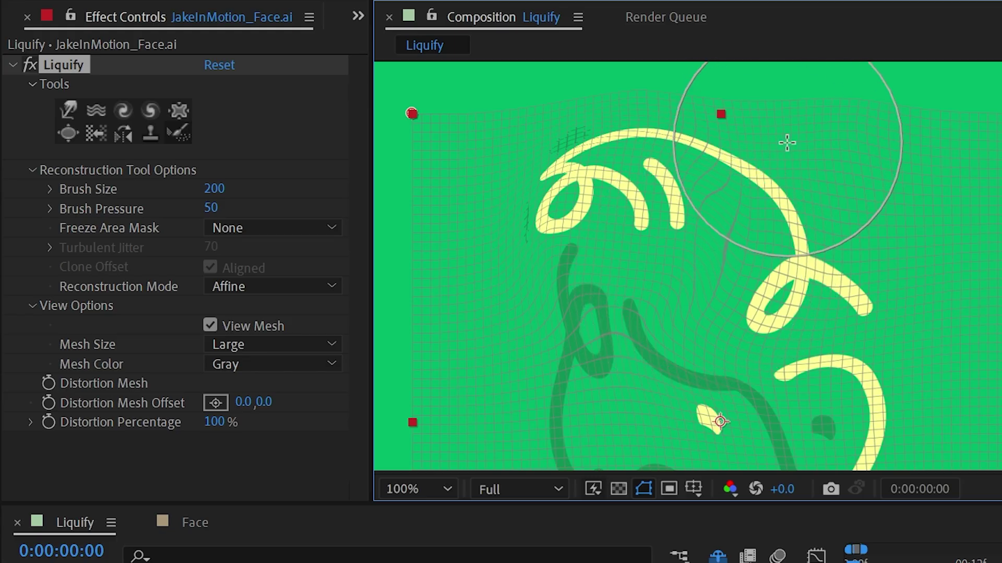
pyautogui.moveTo(680, 271)
pyautogui.mouseDown()
pyautogui.moveTo(639, 291)
pyautogui.moveTo(594, 233)
pyautogui.moveTo(620, 166)
pyautogui.mouseUp()
pyautogui.moveTo(820, 203)
pyautogui.mouseDown()
pyautogui.moveTo(857, 303)
pyautogui.moveTo(829, 349)
pyautogui.moveTo(691, 423)
pyautogui.moveTo(631, 394)
pyautogui.moveTo(563, 329)
pyautogui.moveTo(544, 282)
pyautogui.moveTo(548, 231)
pyautogui.moveTo(581, 194)
pyautogui.moveTo(655, 149)
pyautogui.moveTo(710, 135)
pyautogui.moveTo(820, 142)
pyautogui.moveTo(857, 165)
pyautogui.moveTo(923, 250)
pyautogui.moveTo(911, 344)
pyautogui.moveTo(832, 370)
pyautogui.moveTo(749, 377)
pyautogui.moveTo(758, 365)
pyautogui.moveTo(731, 424)
pyautogui.moveTo(736, 362)
pyautogui.mouseUp()
pyautogui.scroll(-1, 759, 339)
# - Reset the Liquify effect and collapse its view options and reconstruction tool options
pyautogui.click(130, 136)
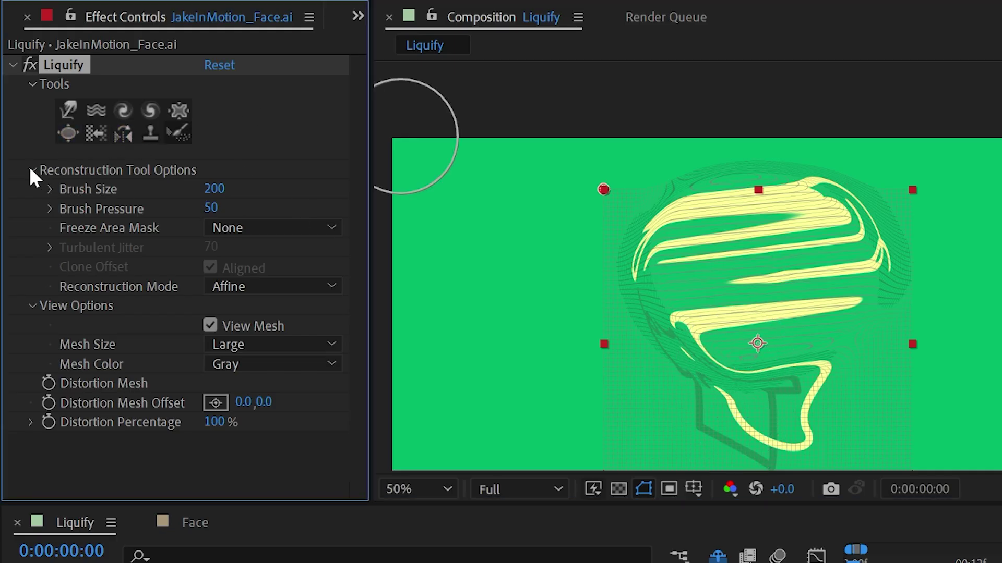
pyautogui.click(218, 65)
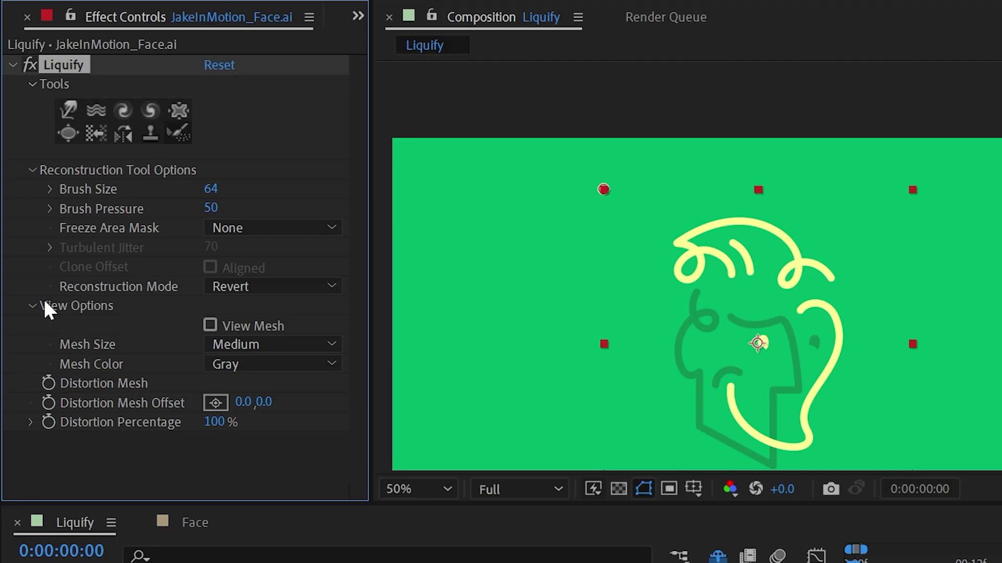
pyautogui.click(32, 306)
pyautogui.click(30, 170)
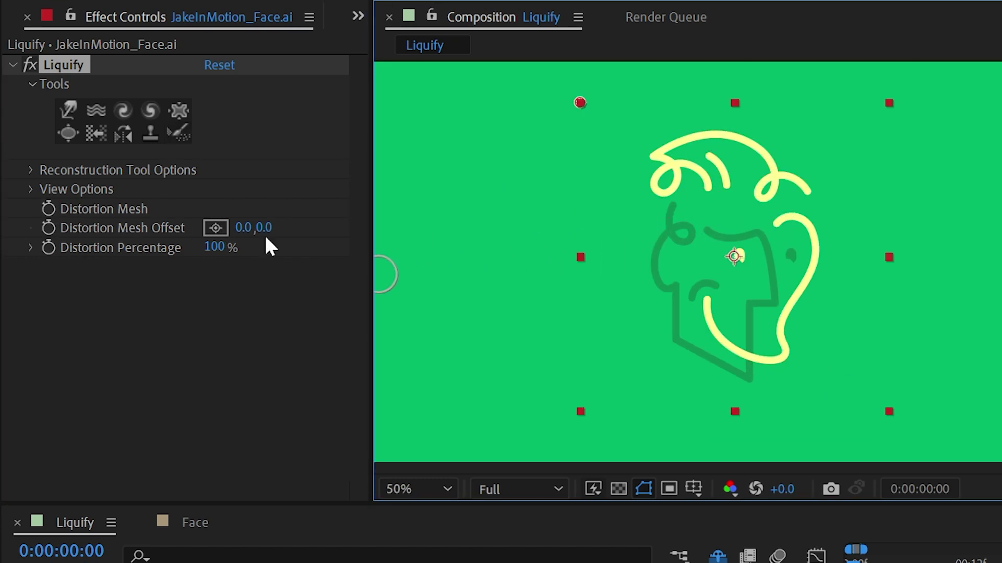
# - Keyframe the Distortion Mesh at 0:00:00:00, twirl the face at 0:00:01:00, and reveal the layer's keyframes
pyautogui.click(49, 209)
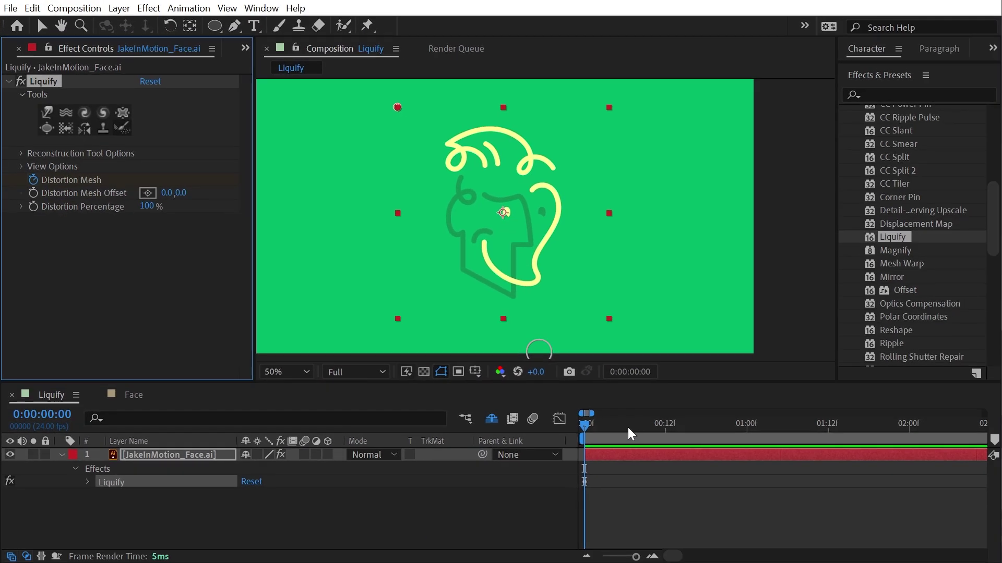
pyautogui.click(746, 433)
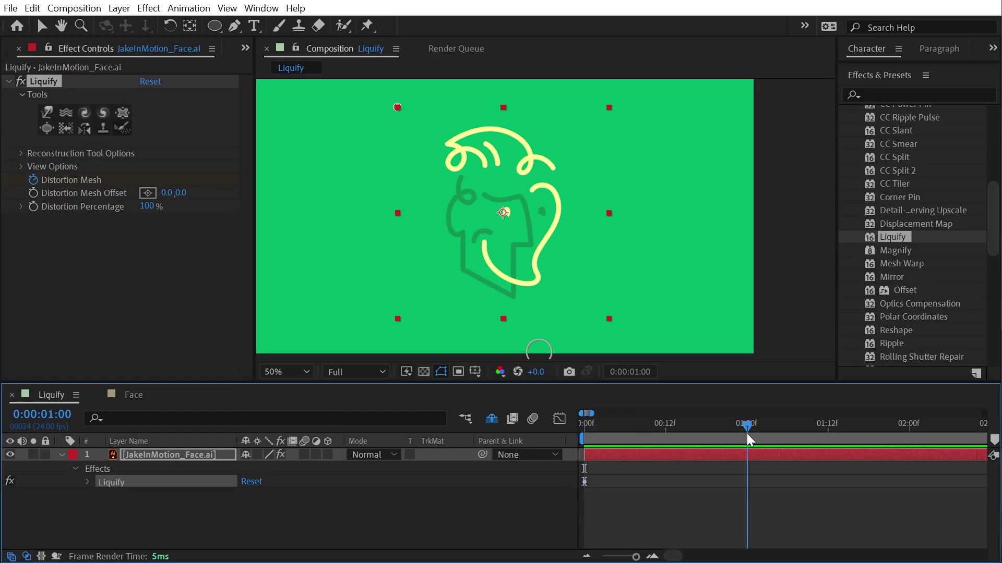
pyautogui.click(84, 112)
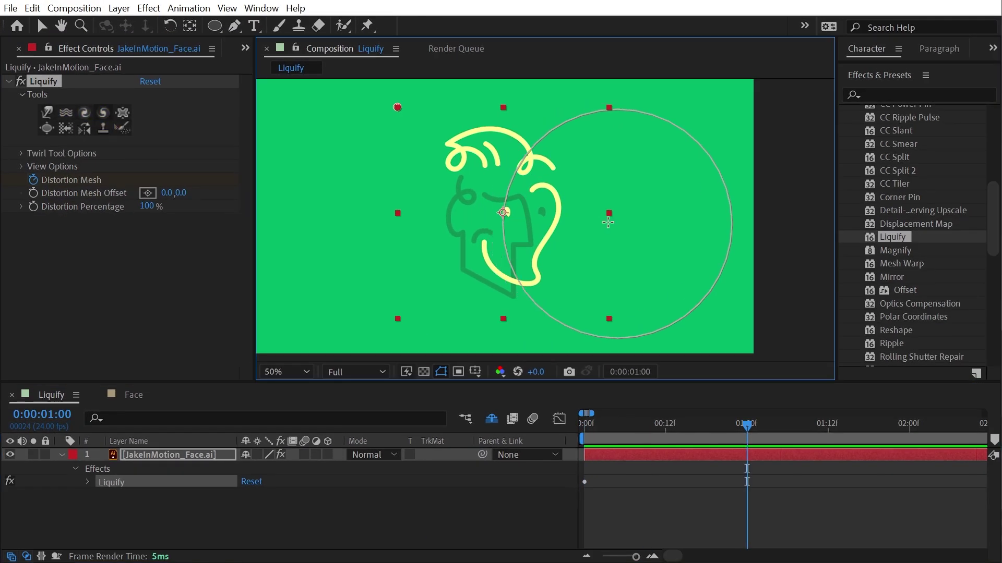
pyautogui.moveTo(504, 211)
pyautogui.mouseDown()
pyautogui.moveTo(481, 216)
pyautogui.moveTo(515, 211)
pyautogui.moveTo(505, 223)
pyautogui.moveTo(521, 212)
pyautogui.moveTo(509, 218)
pyautogui.moveTo(537, 243)
pyautogui.mouseUp()
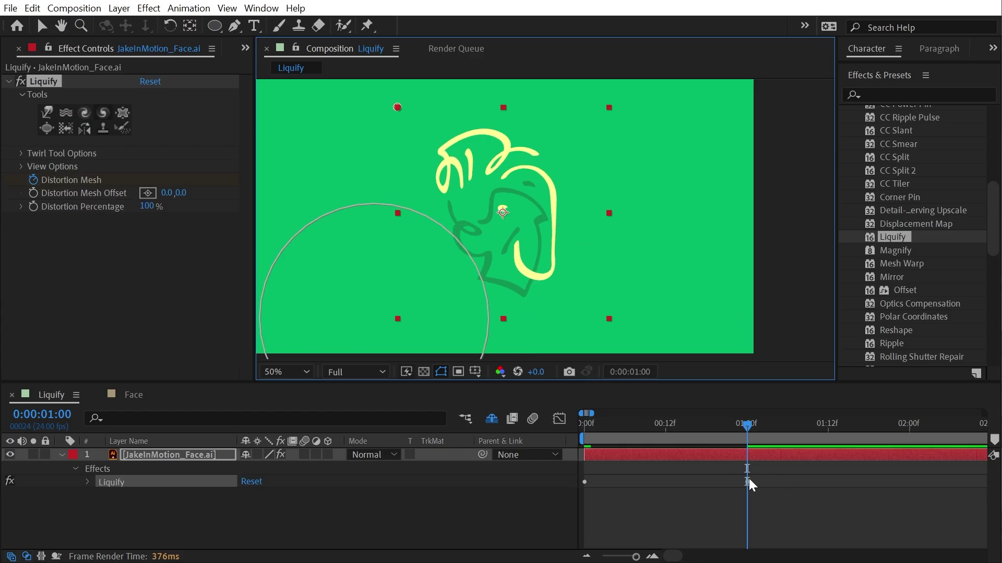
pyautogui.press('u')
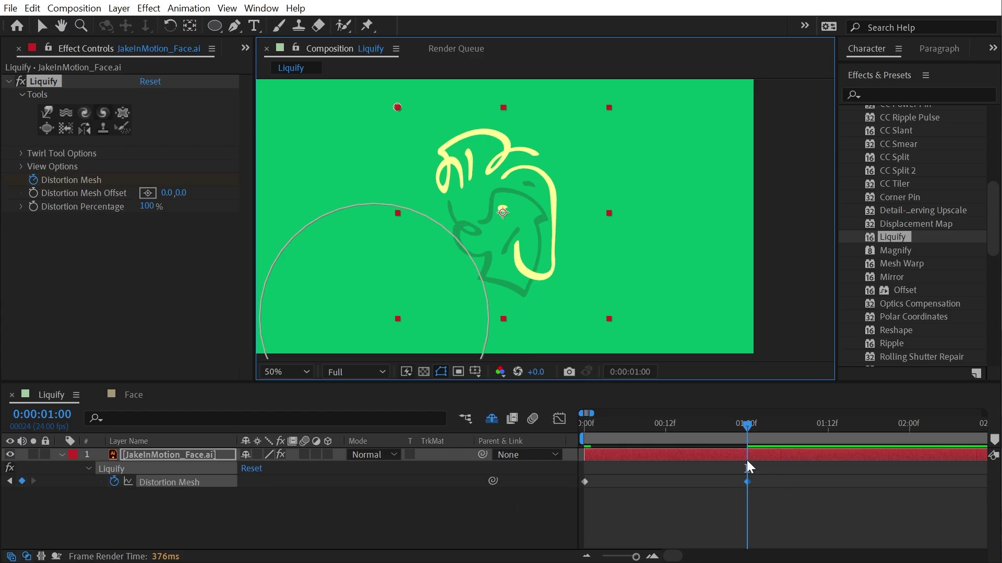
# - Apply Easy Ease to both Distortion Mesh keyframes and preview the twirl animation from the start
pyautogui.moveTo(733, 434); pyautogui.dragTo(572, 456)
pyautogui.click(632, 490)
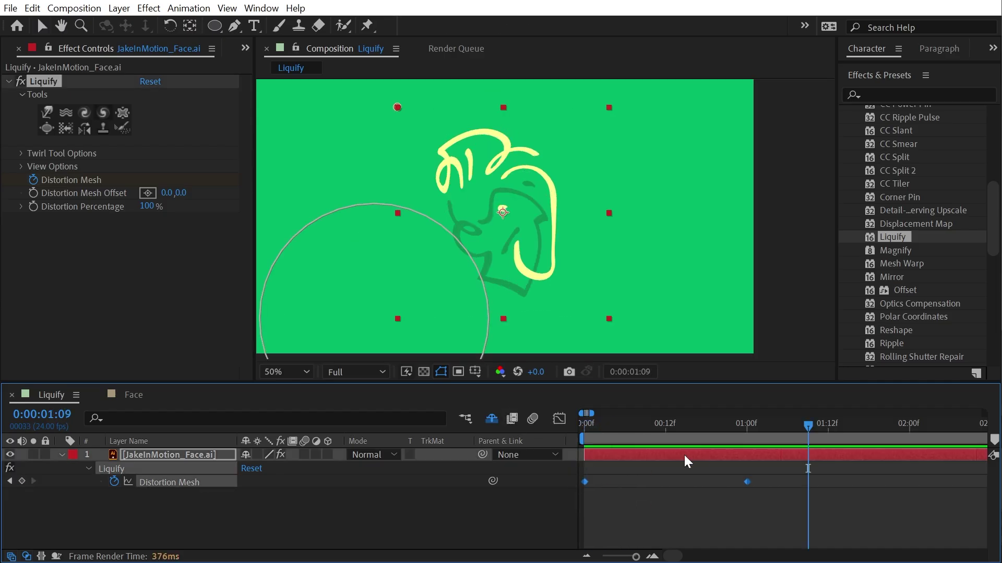
pyautogui.press('F9')
pyautogui.press('Home')
pyautogui.click(643, 495)
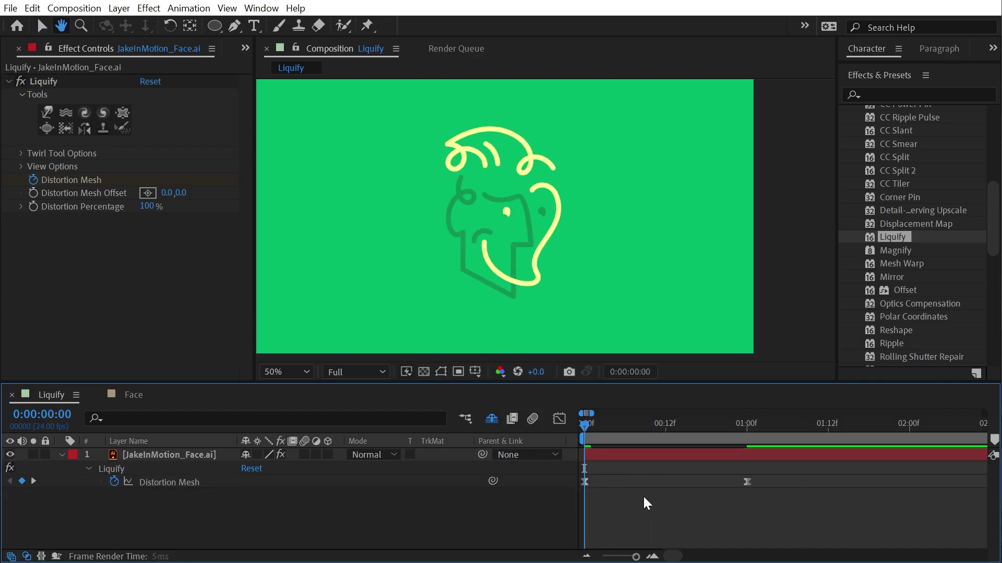
pyautogui.press('space')
pyautogui.press('space')
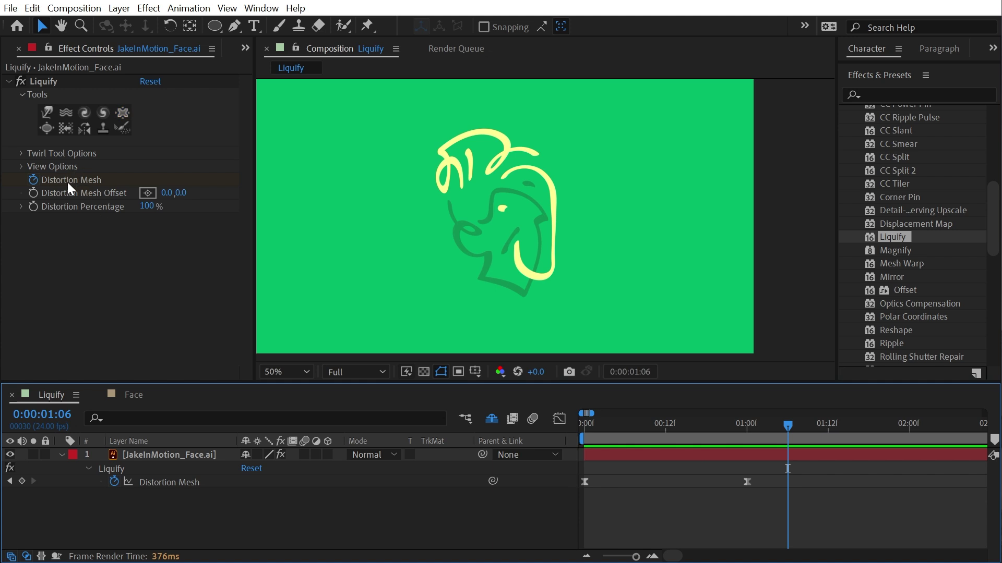
# - Set the Liquify mesh size to Large and show the mesh over the twirled face
pyautogui.click(24, 164)
pyautogui.click(154, 193)
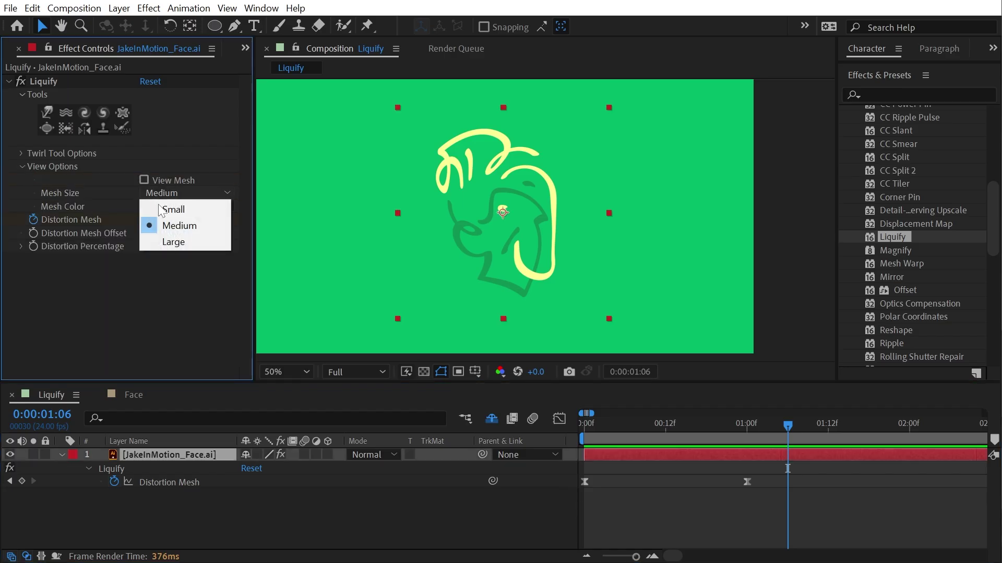
pyautogui.click(175, 242)
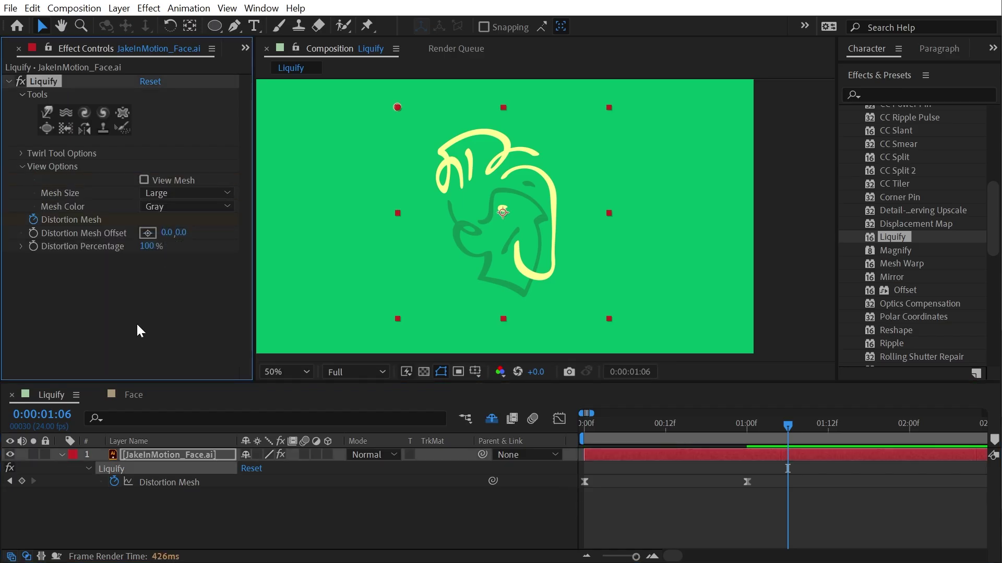
pyautogui.click(143, 180)
# - Move the Distortion Mesh Offset point to about 394.7, 160.0 and reset that property
pyautogui.moveTo(394, 105); pyautogui.dragTo(473, 137)
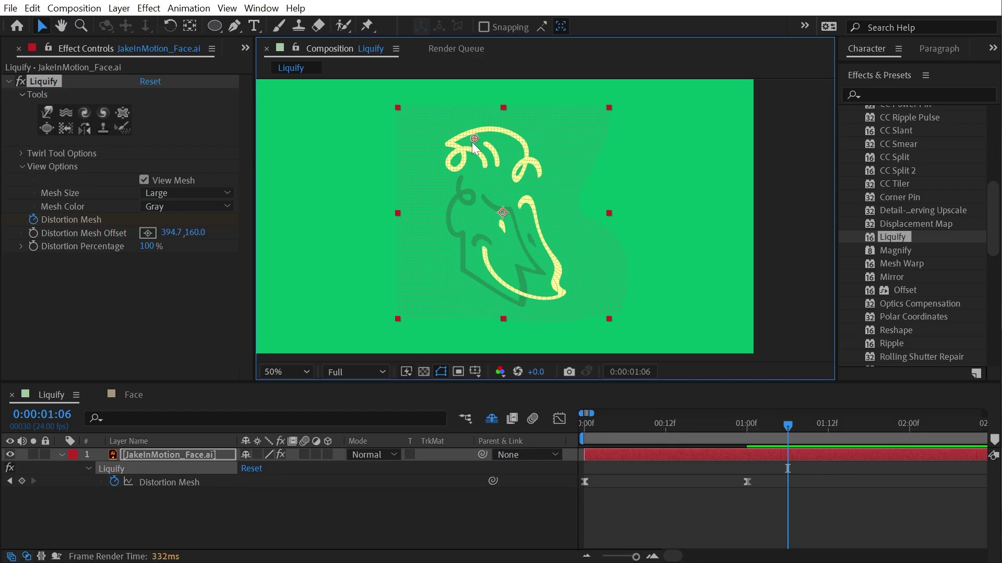
pyautogui.rightClick(70, 234)
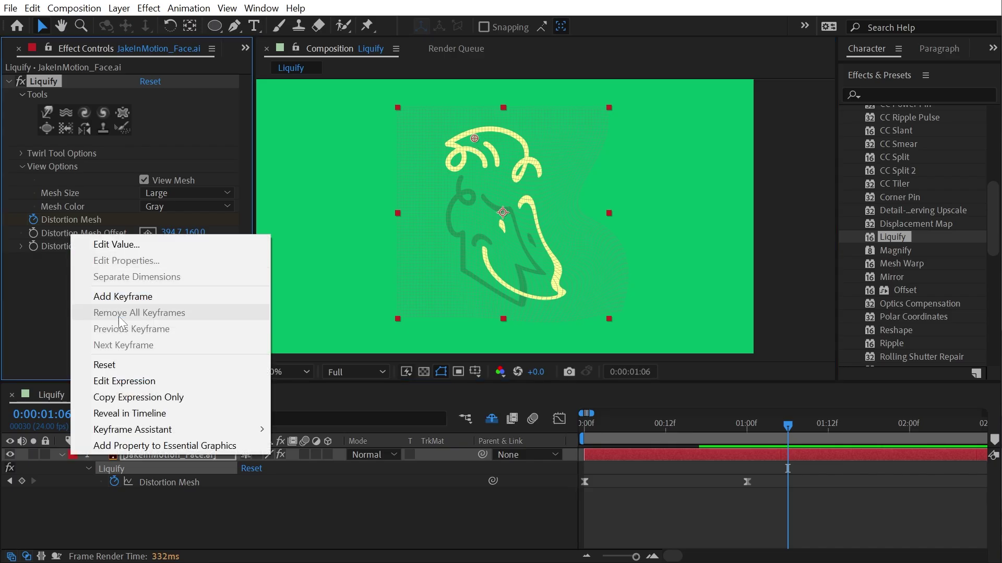
pyautogui.click(113, 361)
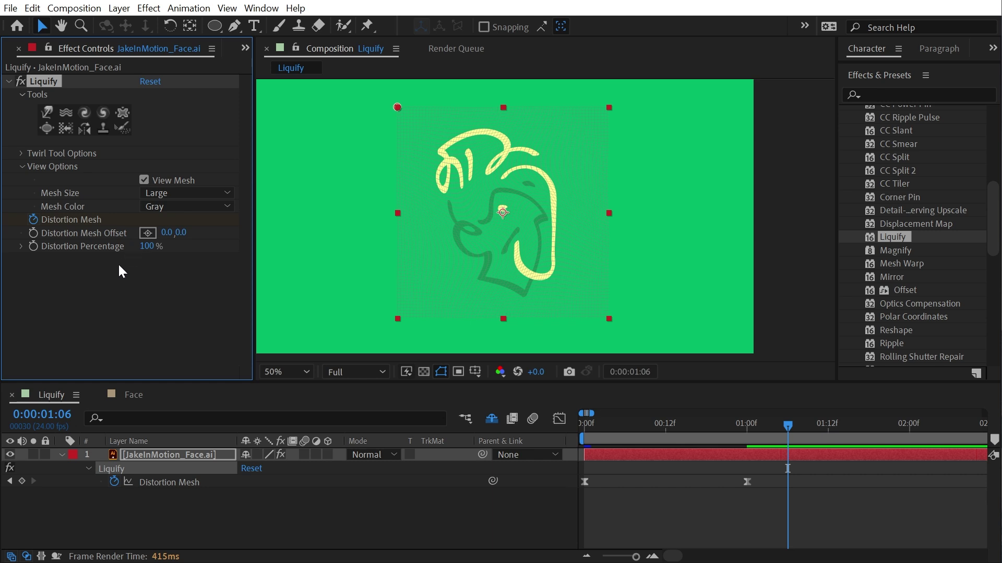
# - Set a Distortion Percentage keyframe of 0% at 0:00:01:10 and reveal the layer's keyframes
pyautogui.click(817, 426)
pyautogui.click(157, 249)
pyautogui.write('0')
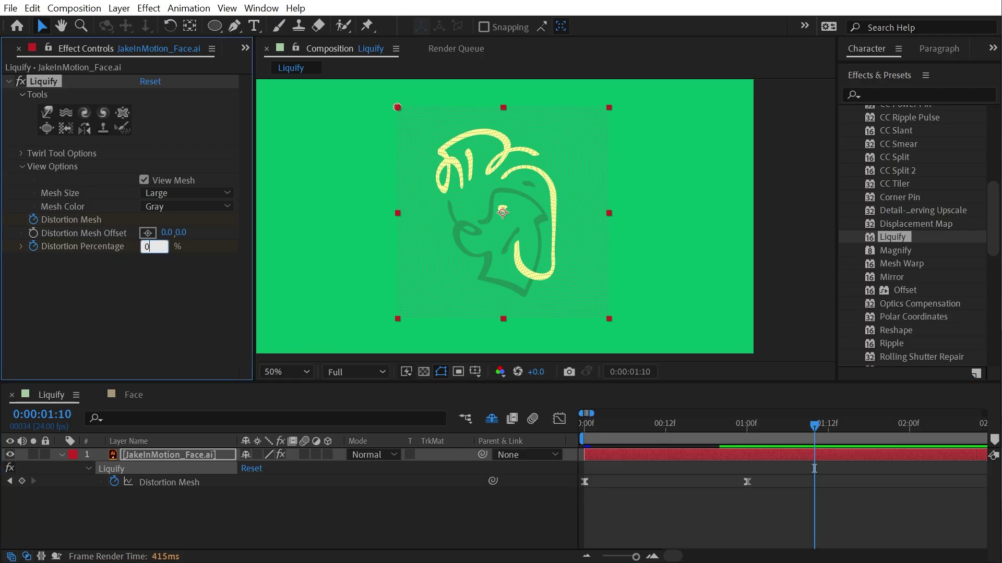
pyautogui.press('Return')
pyautogui.moveTo(790, 430); pyautogui.dragTo(747, 459)
pyautogui.press('u')
pyautogui.press('u')
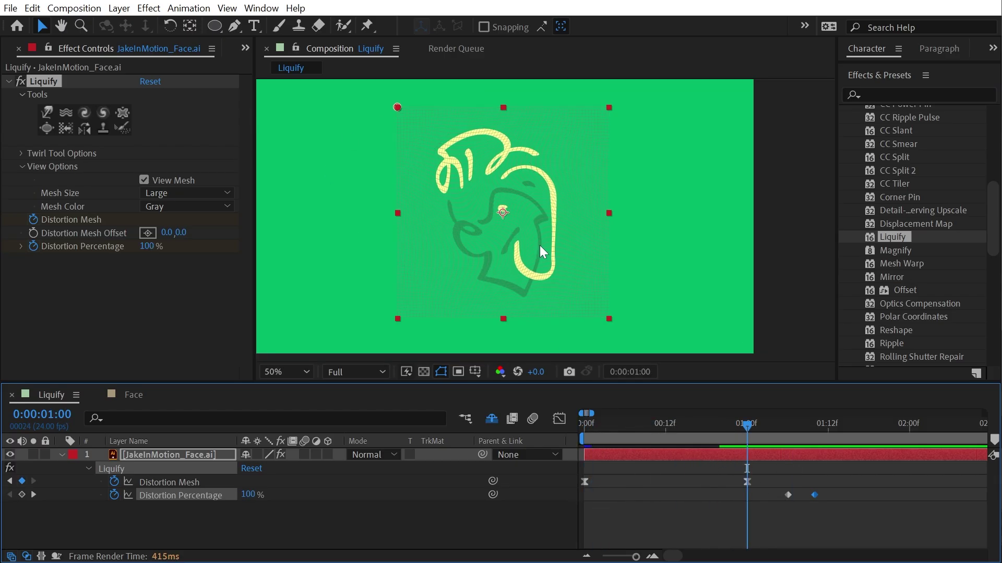
# - Set the Distortion Percentage keyframe at 0:00:01:06 to 119%, then raise it to about 174%
pyautogui.click(783, 425)
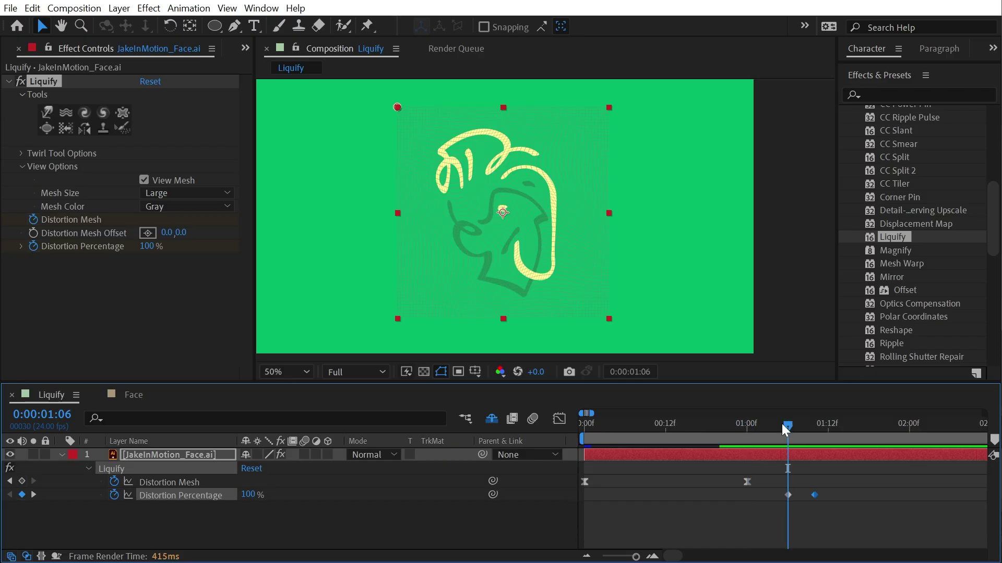
pyautogui.click(794, 425)
pyautogui.moveTo(806, 435)
pyautogui.mouseDown()
pyautogui.moveTo(823, 434)
pyautogui.moveTo(792, 434)
pyautogui.mouseUp()
pyautogui.click(151, 248)
pyautogui.write('119')
pyautogui.press('Return')
pyautogui.moveTo(166, 247); pyautogui.dragTo(214, 249)
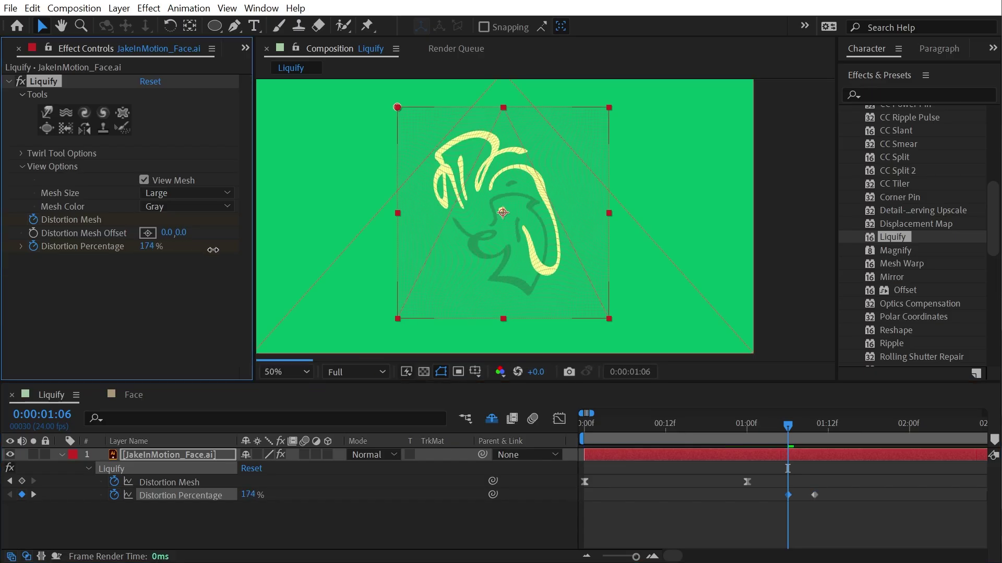
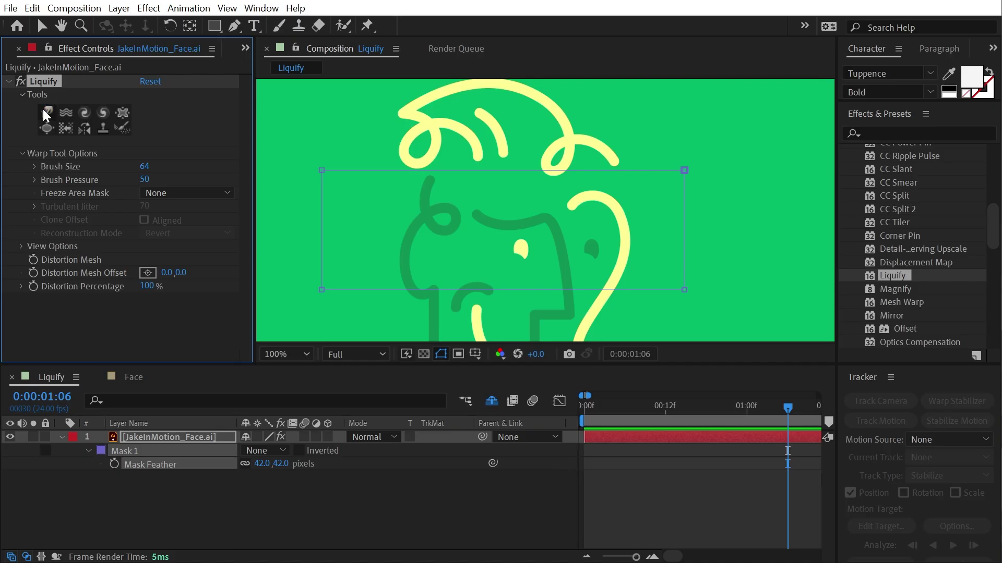
# - Set Liquify's Freeze Area Mask to Mask 1 and warp the hair's left curl at the mask edge with brush size 152
pyautogui.click(180, 191)
pyautogui.click(192, 230)
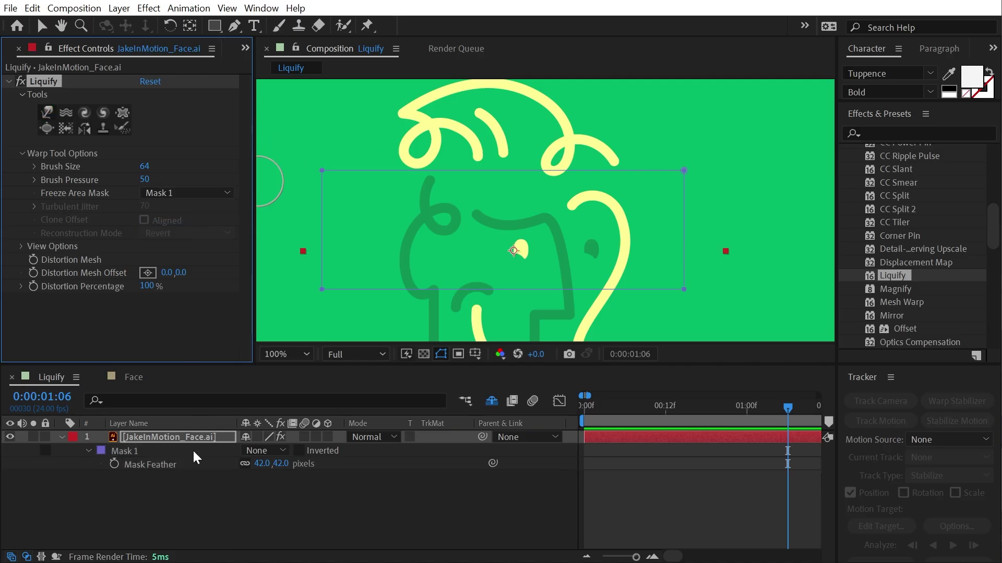
pyautogui.keyDown('ctrl'); pyautogui.moveTo(420, 196); pyautogui.dragTo(459, 194); pyautogui.keyUp('ctrl')
pyautogui.moveTo(417, 147)
pyautogui.mouseDown()
pyautogui.moveTo(384, 162)
pyautogui.moveTo(383, 150)
pyautogui.moveTo(429, 178)
pyautogui.moveTo(444, 165)
pyautogui.moveTo(396, 133)
pyautogui.moveTo(402, 192)
pyautogui.moveTo(469, 210)
pyautogui.moveTo(394, 194)
pyautogui.moveTo(416, 155)
pyautogui.moveTo(429, 232)
pyautogui.moveTo(398, 166)
pyautogui.moveTo(419, 218)
pyautogui.moveTo(418, 140)
pyautogui.moveTo(443, 215)
pyautogui.moveTo(431, 198)
pyautogui.mouseUp()
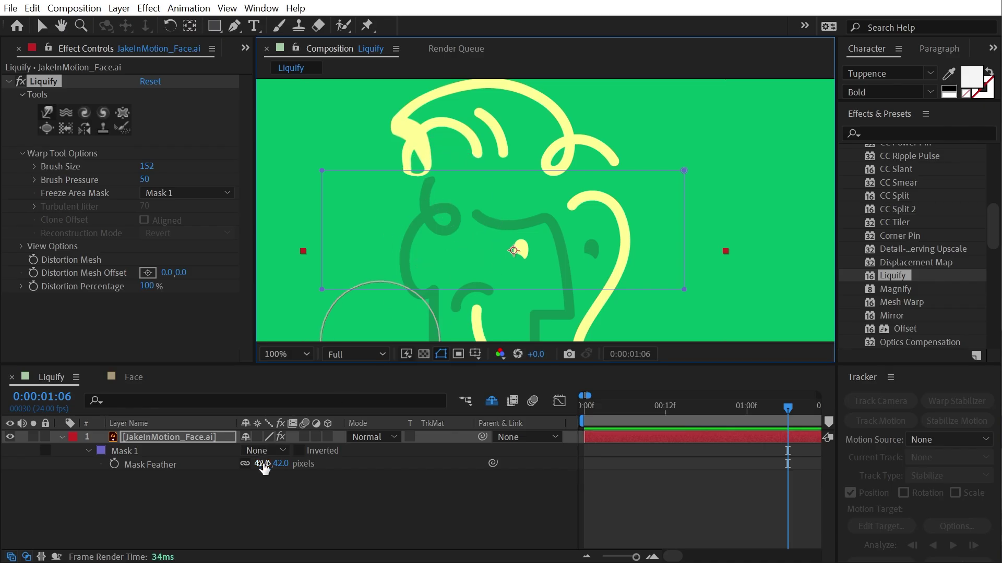
pyautogui.moveTo(430, 176)
pyautogui.mouseDown()
pyautogui.moveTo(433, 187)
pyautogui.moveTo(409, 161)
pyautogui.mouseUp()
pyautogui.click(21, 81)
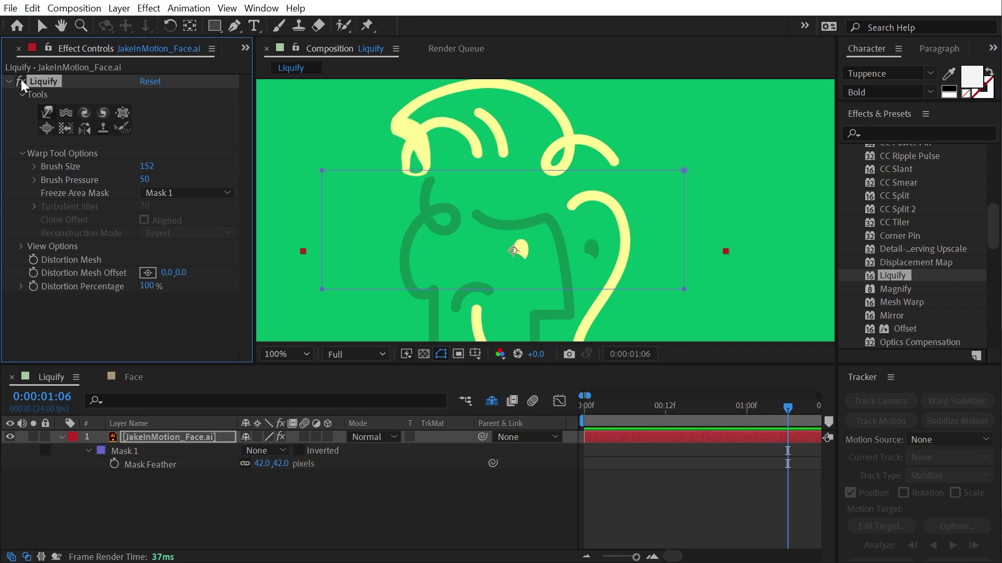
# - Set Mask 1's feather to 0 pixels and warp the right hair curl down across the frozen mask edge
pyautogui.click(263, 463)
pyautogui.write('0')
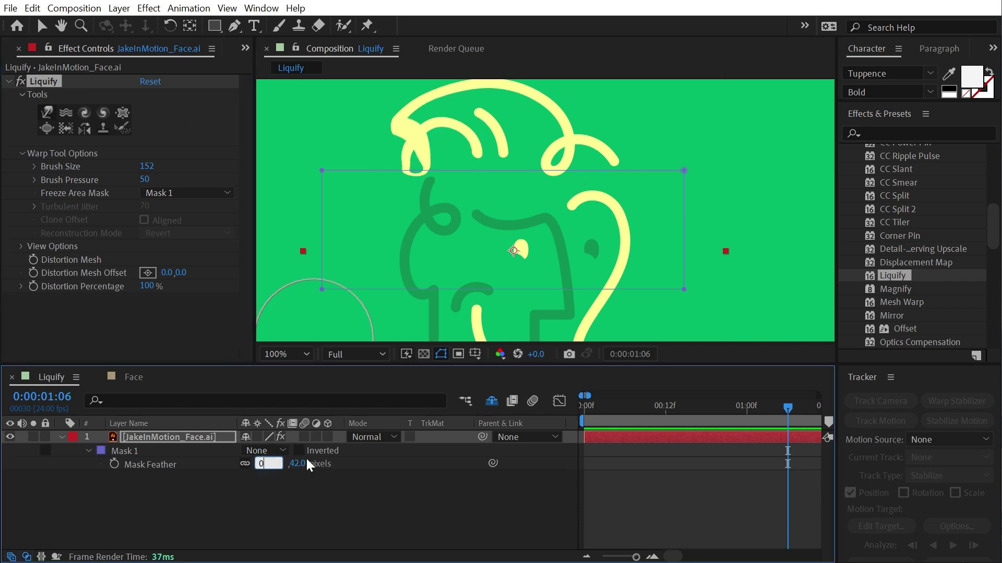
pyautogui.press('Return')
pyautogui.click(51, 112)
pyautogui.moveTo(556, 161)
pyautogui.mouseDown()
pyautogui.moveTo(579, 194)
pyautogui.moveTo(585, 174)
pyautogui.moveTo(529, 179)
pyautogui.moveTo(534, 160)
pyautogui.moveTo(481, 178)
pyautogui.moveTo(593, 182)
pyautogui.moveTo(558, 170)
pyautogui.moveTo(514, 193)
pyautogui.mouseUp()
pyautogui.click(719, 514)
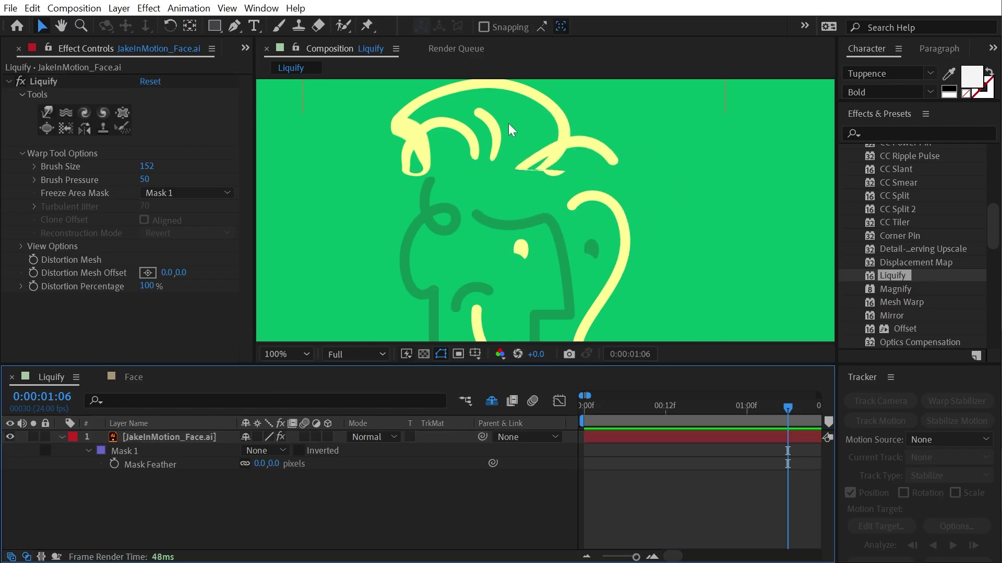
# - Delete the rectangular mask from the face layer and reset the Liquify effect
pyautogui.click(660, 197)
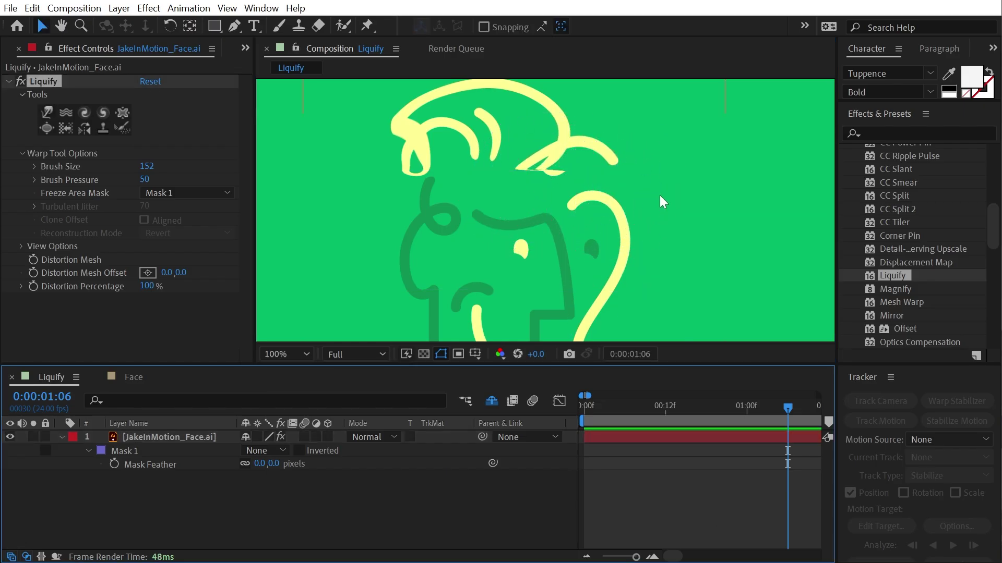
pyautogui.press(',')
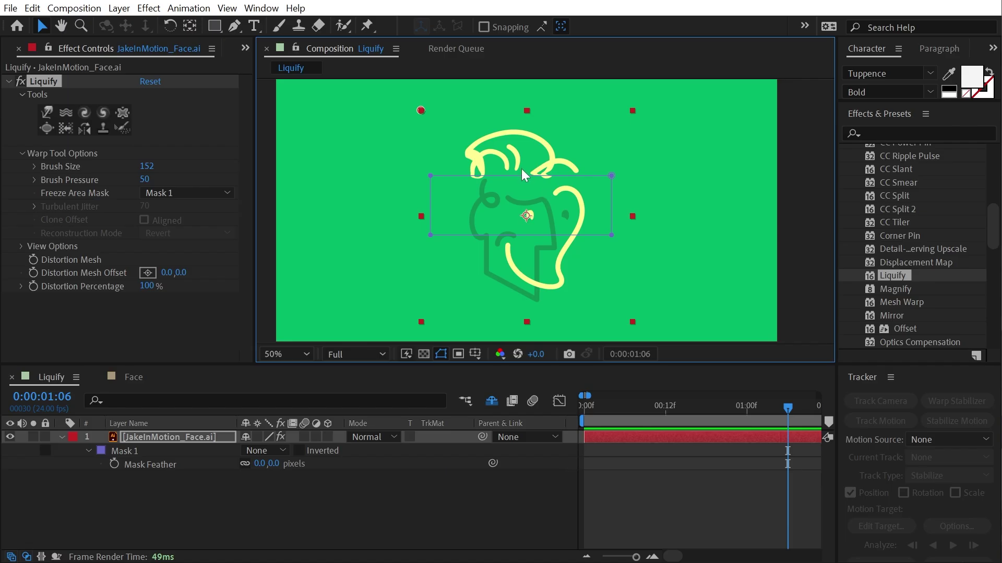
pyautogui.click(271, 450)
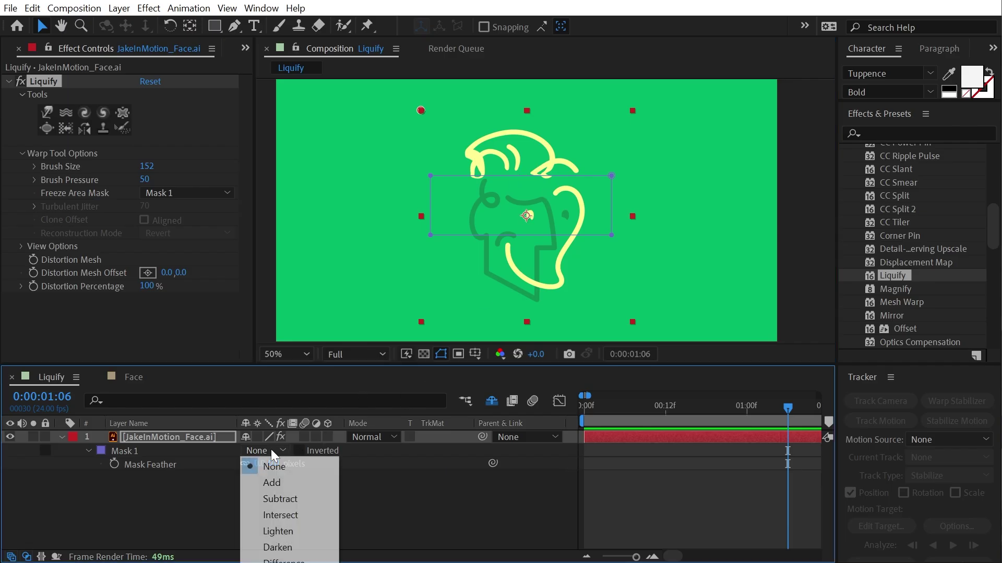
pyautogui.click(310, 496)
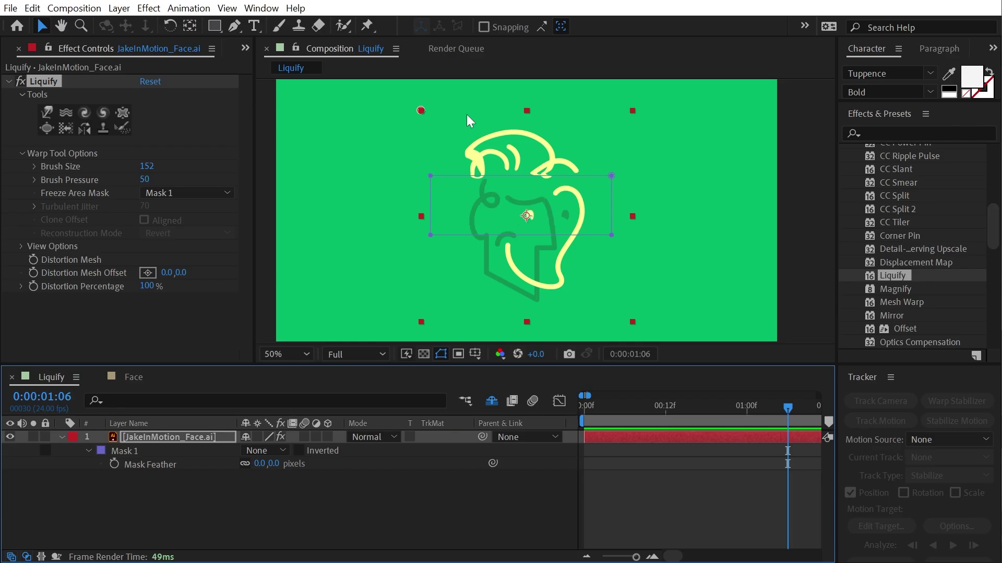
pyautogui.click(613, 180)
pyautogui.press('Delete')
pyautogui.click(150, 82)
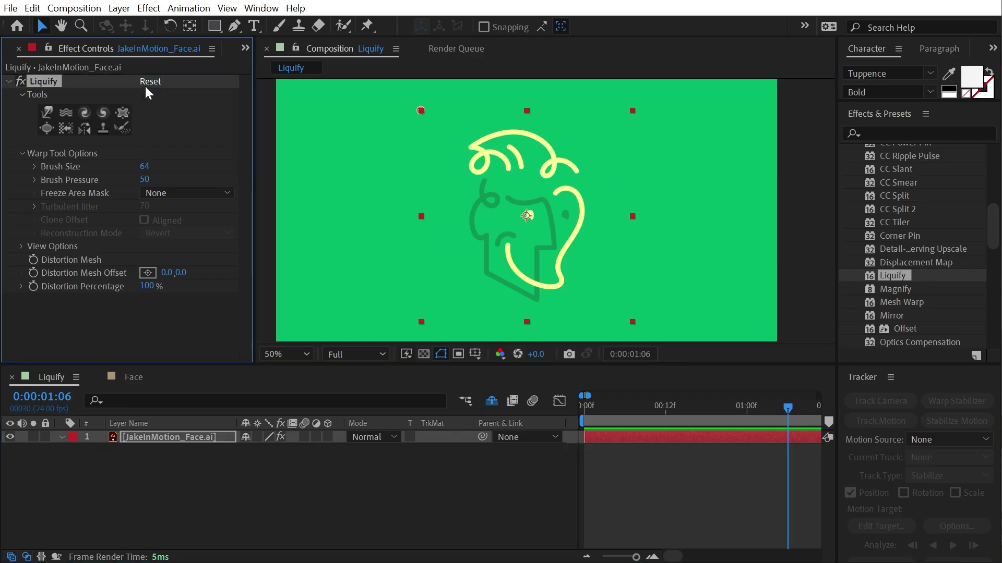
# - Draw a closed Pen mask around the hair on the face layer and set its mask mode to None
pyautogui.click(235, 26)
pyautogui.moveTo(460, 192); pyautogui.dragTo(499, 176)
pyautogui.click(255, 462)
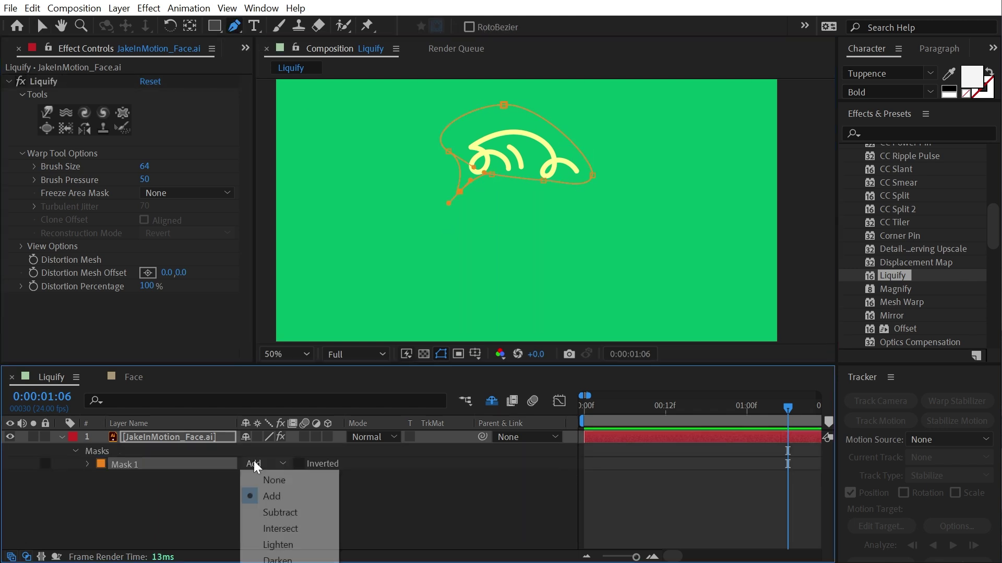
pyautogui.click(268, 477)
# - Set Liquify's Freeze Area Mask to Mask 1 and distort the face below the frozen hair
pyautogui.click(172, 191)
pyautogui.click(188, 231)
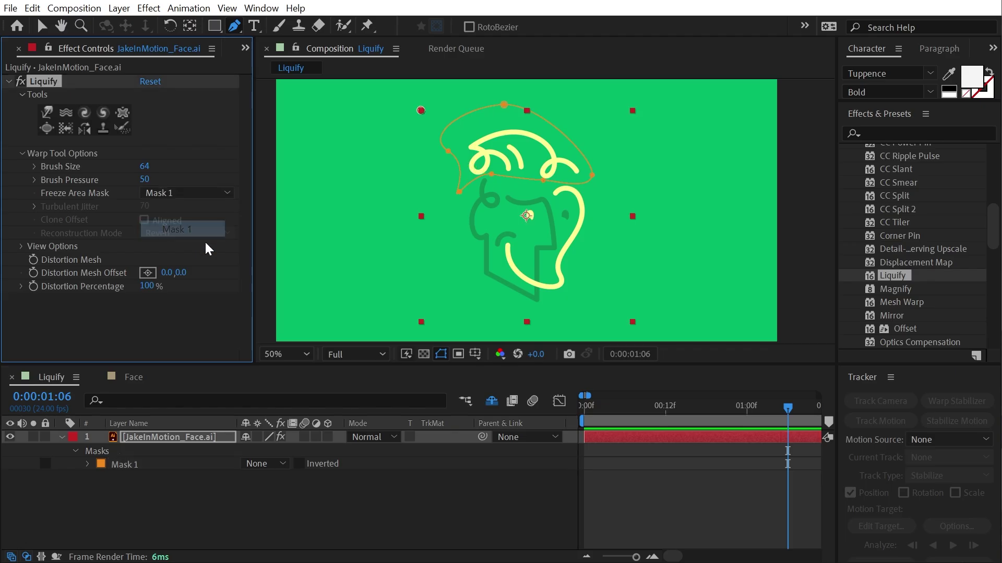
pyautogui.click(106, 118)
pyautogui.moveTo(555, 264); pyautogui.dragTo(650, 259)
pyautogui.moveTo(532, 228); pyautogui.dragTo(514, 216)
pyautogui.click(700, 484)
pyautogui.press('v')
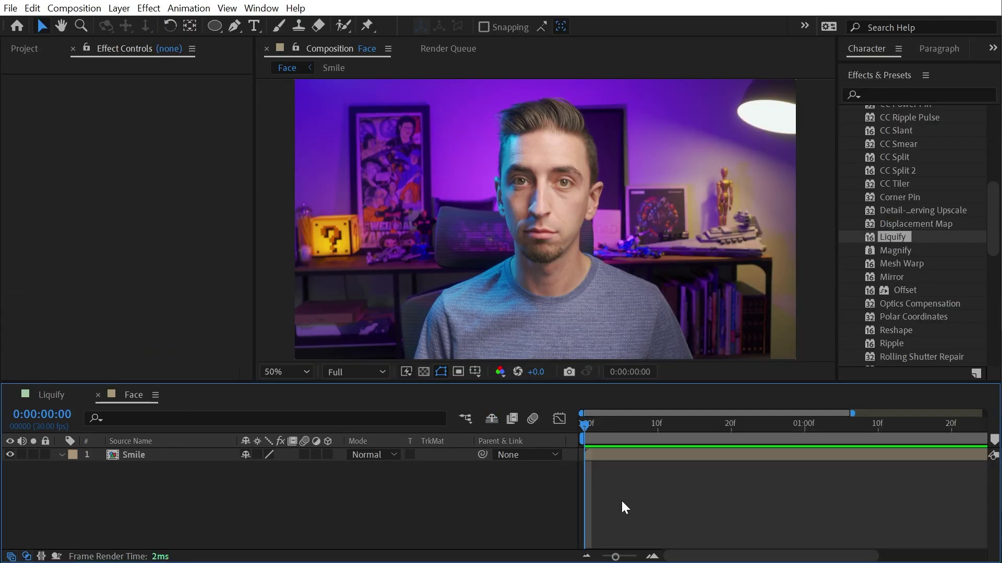
# - Preview the smile footage in the Face composition and select its layer at 0:00:01:01
pyautogui.press('space')
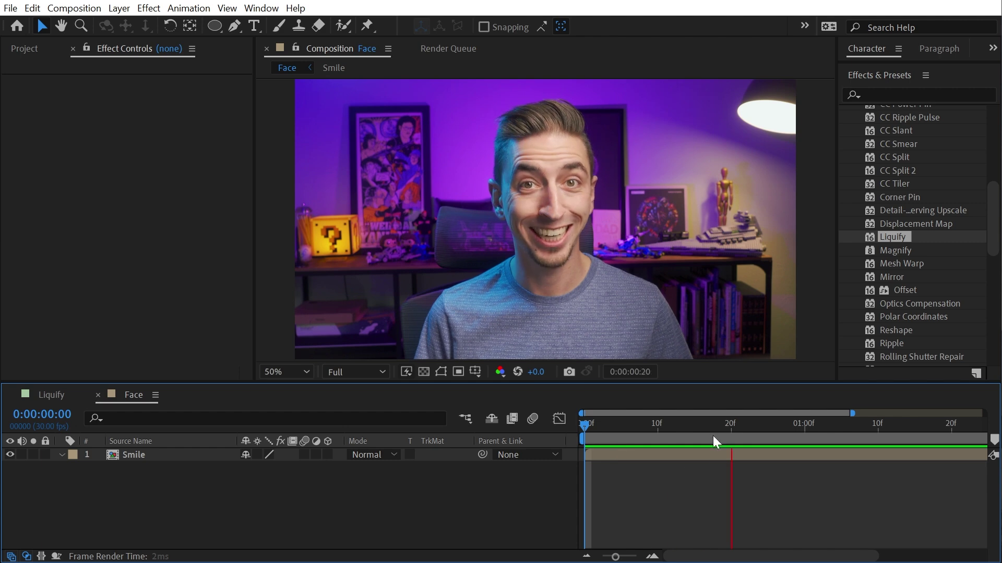
pyautogui.moveTo(729, 425); pyautogui.dragTo(790, 455)
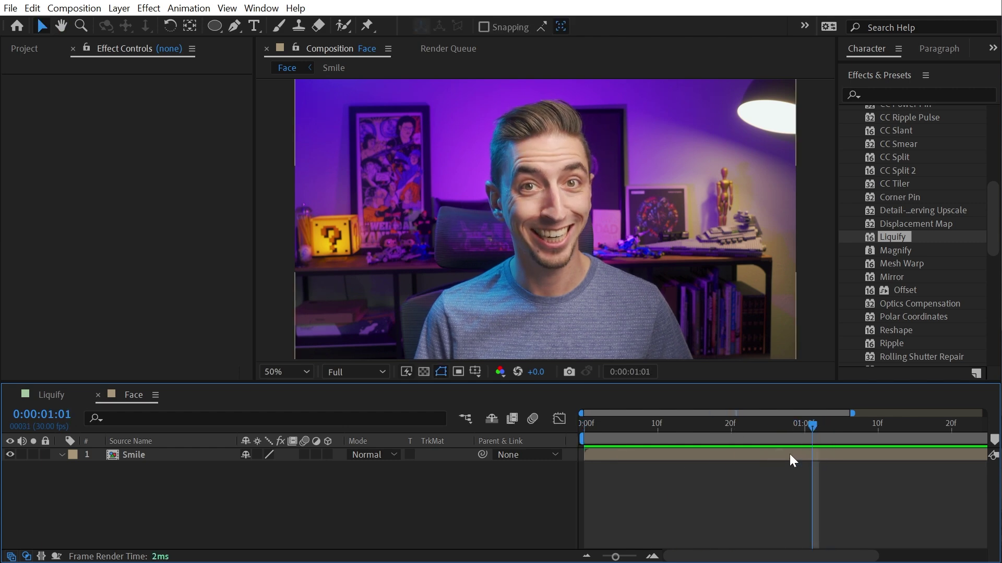
pyautogui.click(563, 164)
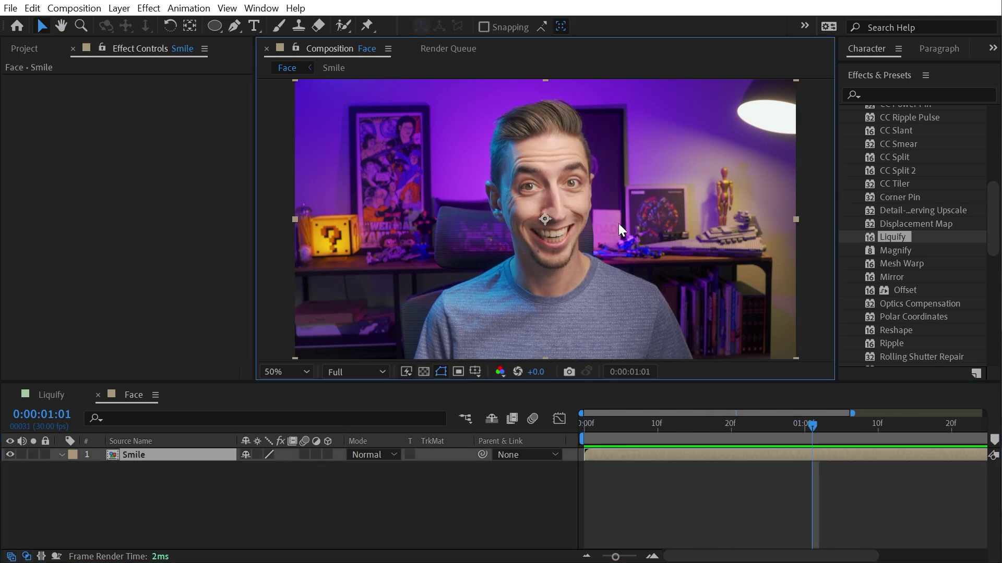
# - Add an adjustment layer named Liquify above the Smile layer and apply the Liquify effect to it
pyautogui.click(119, 8)
pyautogui.moveTo(131, 25)
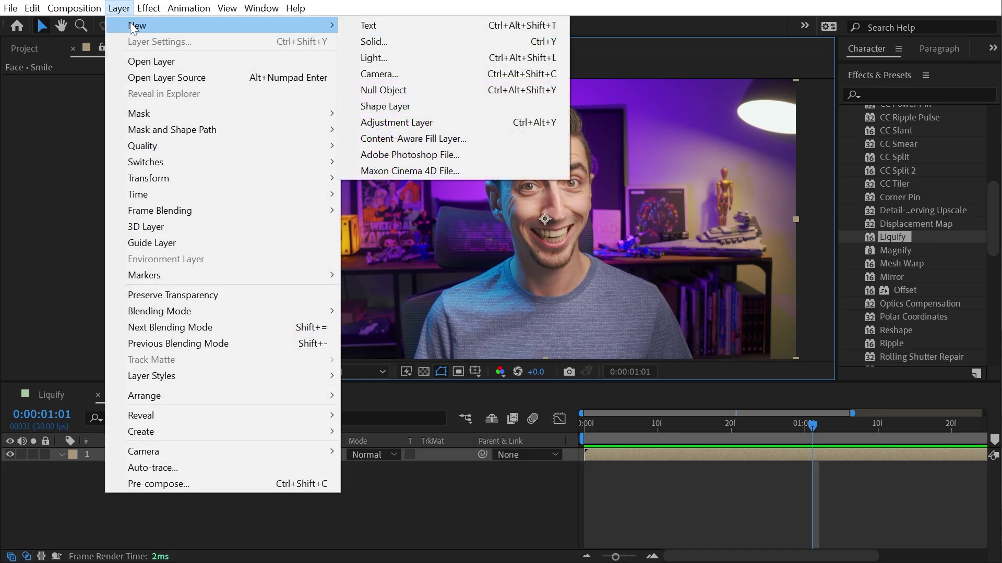
pyautogui.click(473, 121)
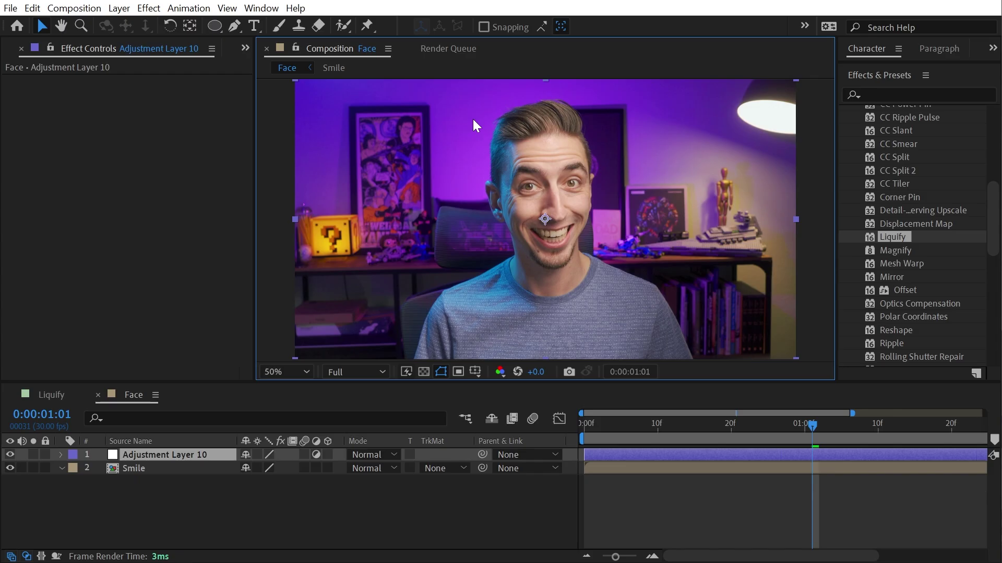
pyautogui.press('Return')
pyautogui.write('Liq')
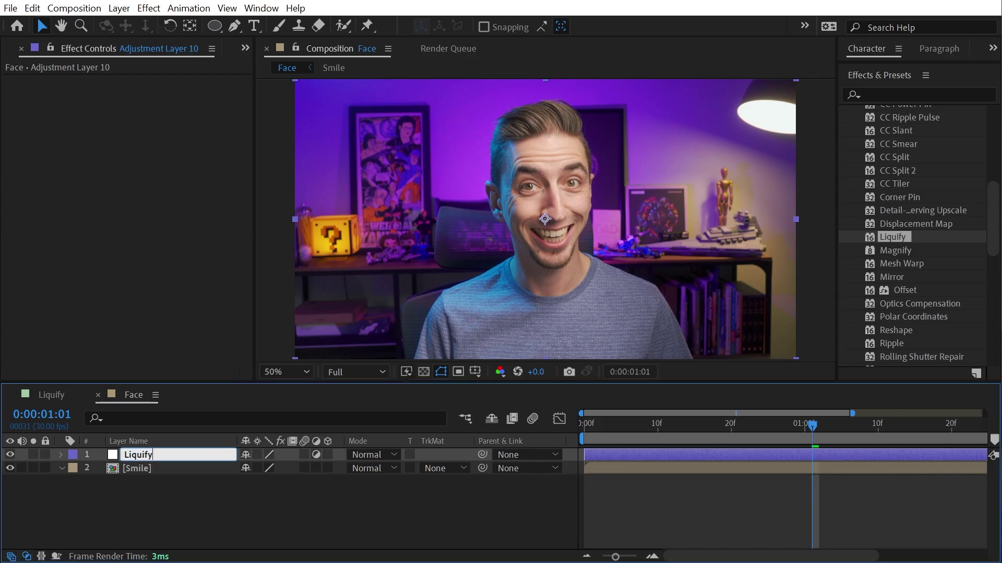
pyautogui.write('uify')
pyautogui.press('Return')
pyautogui.moveTo(899, 236); pyautogui.dragTo(760, 458)
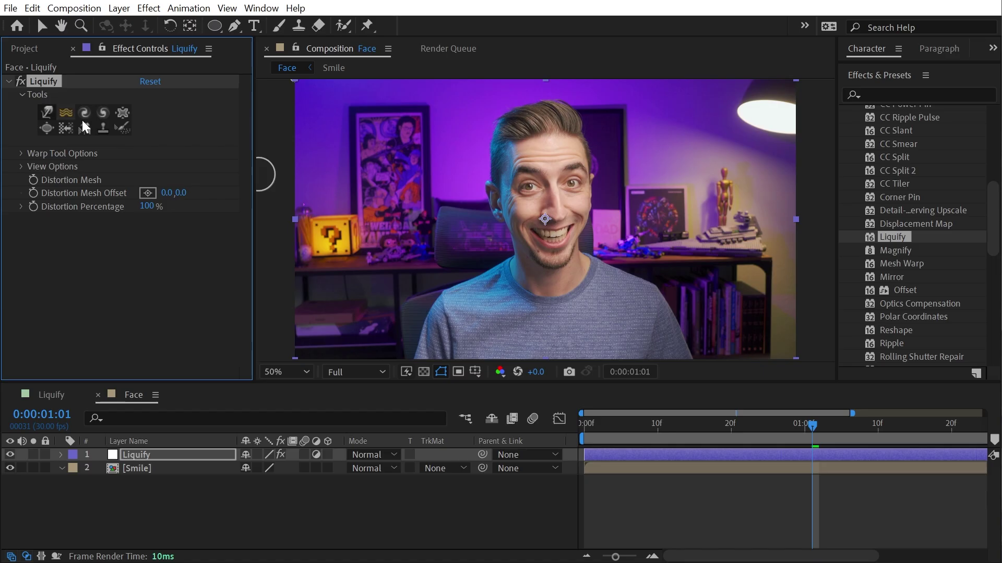
# - Draw a closed Pen mask around the face on the Smile layer at 0:00:00:00, from forehead to chin
pyautogui.click(638, 466)
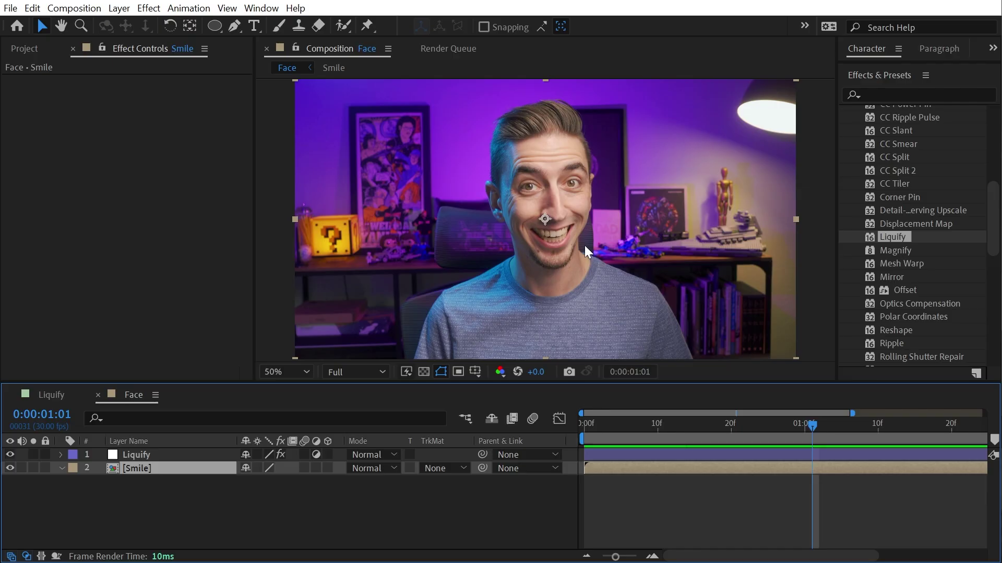
pyautogui.scroll(1, 598, 160)
pyautogui.moveTo(637, 142); pyautogui.dragTo(603, 179)
pyautogui.press('v')
pyautogui.moveTo(555, 385); pyautogui.dragTo(566, 441)
pyautogui.press('space')
pyautogui.press('g')
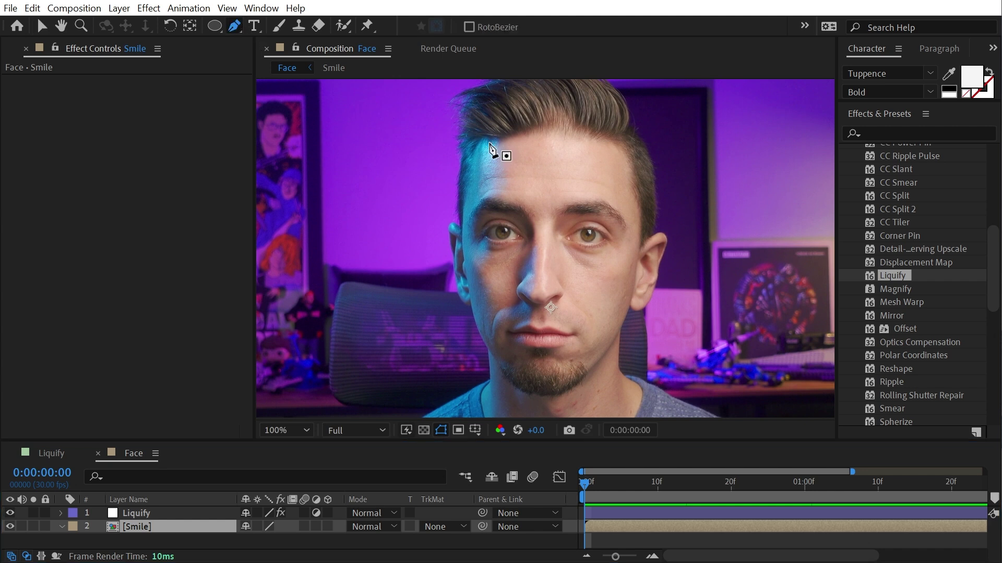
pyautogui.moveTo(536, 138); pyautogui.dragTo(581, 139)
pyautogui.moveTo(633, 224); pyautogui.dragTo(634, 286)
pyautogui.moveTo(580, 374); pyautogui.dragTo(542, 406)
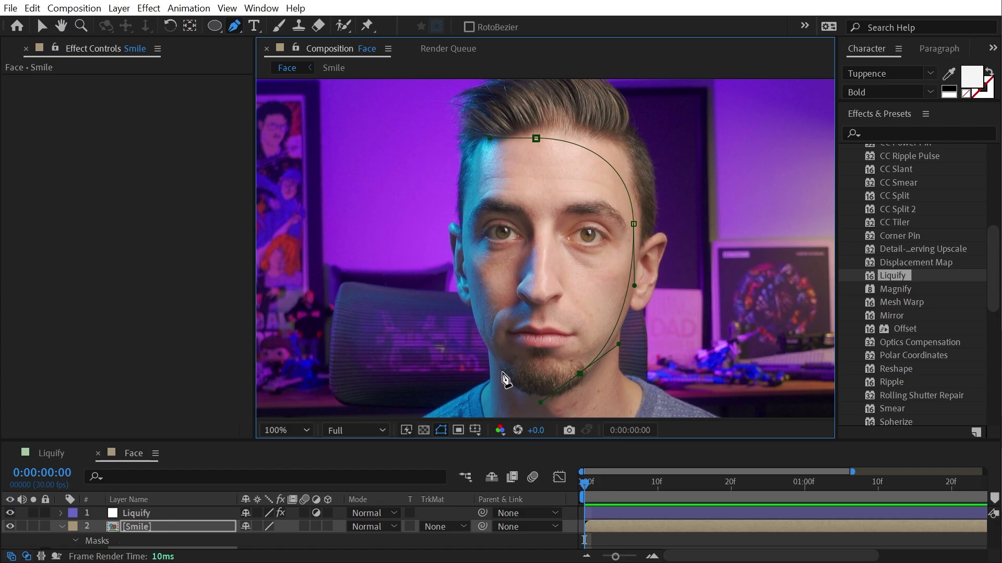
pyautogui.moveTo(498, 355); pyautogui.dragTo(478, 320)
pyautogui.moveTo(465, 232); pyautogui.dragTo(468, 186)
pyautogui.click(536, 139)
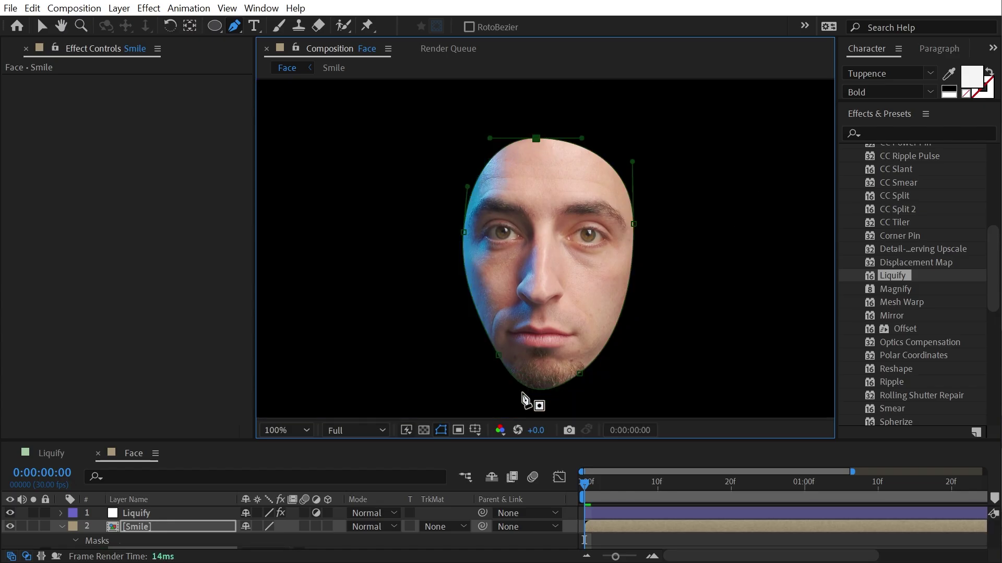
# - Set the mode of the Smile layer's face mask to None
pyautogui.moveTo(350, 441); pyautogui.dragTo(340, 365)
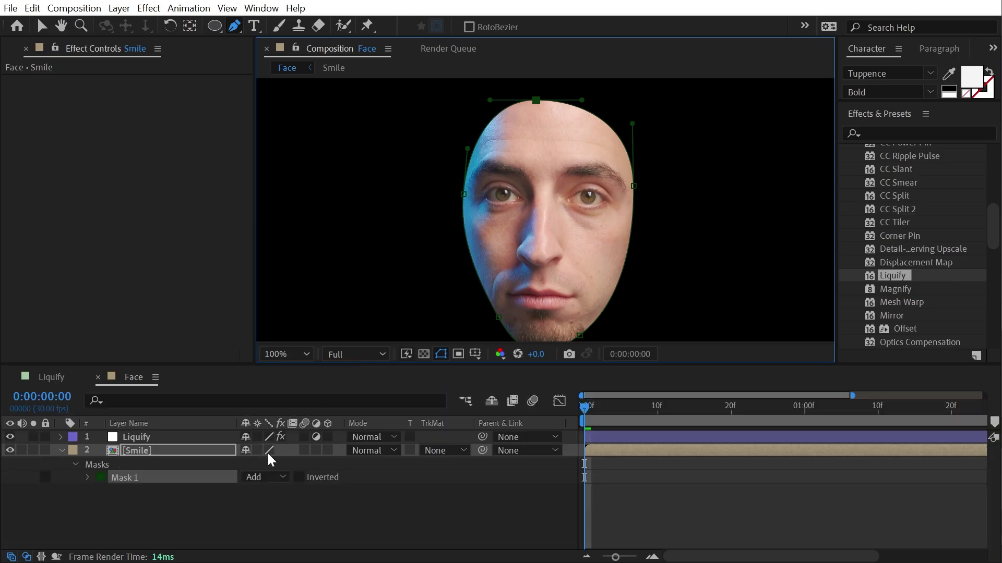
pyautogui.press('m')
pyautogui.click(268, 464)
pyautogui.click(276, 480)
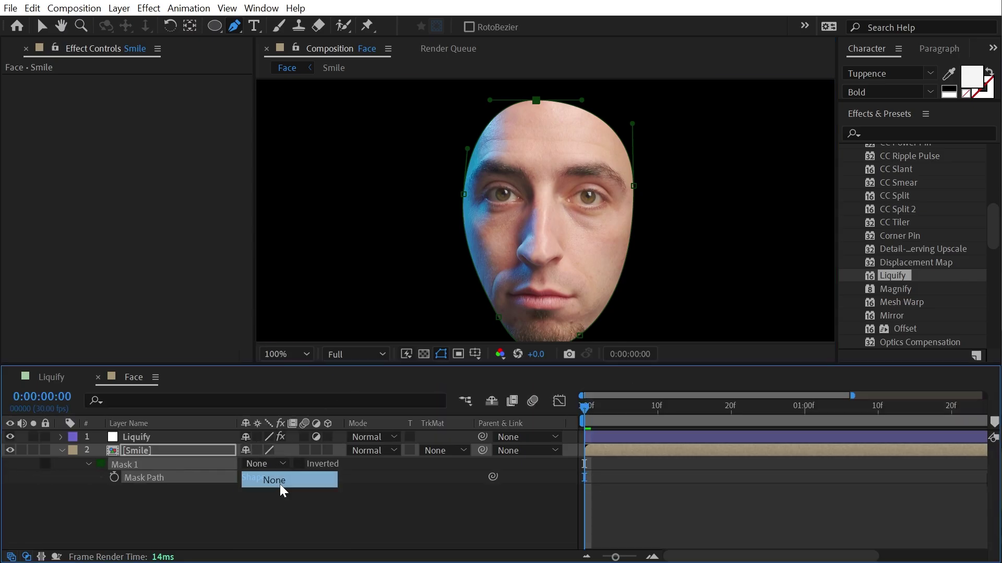
pyautogui.scroll(-2, 683, 152)
pyautogui.moveTo(545, 229); pyautogui.dragTo(548, 187)
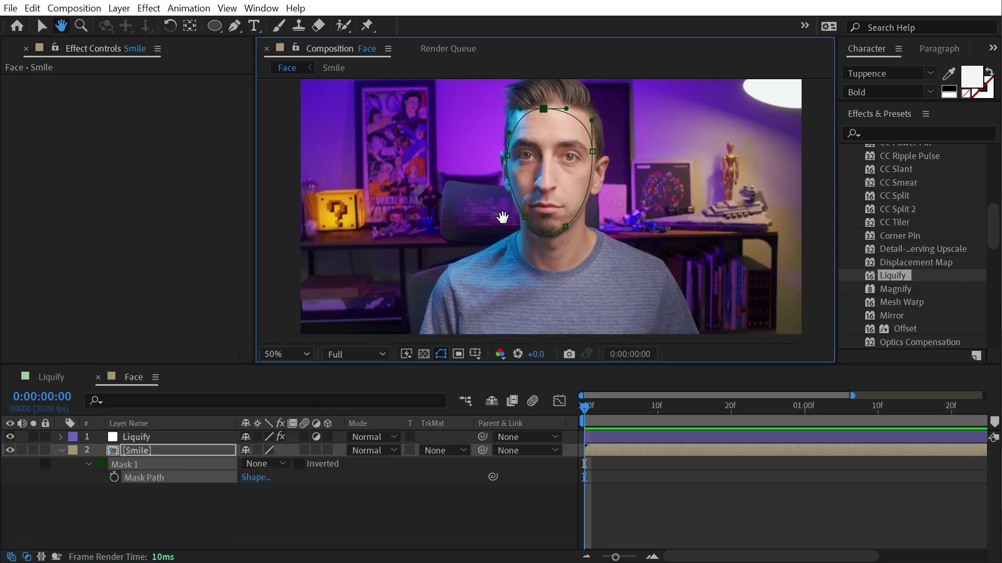
# - Track the face mask forward through the clip using the Face Tracking (Detailed Features) method
pyautogui.click(261, 8)
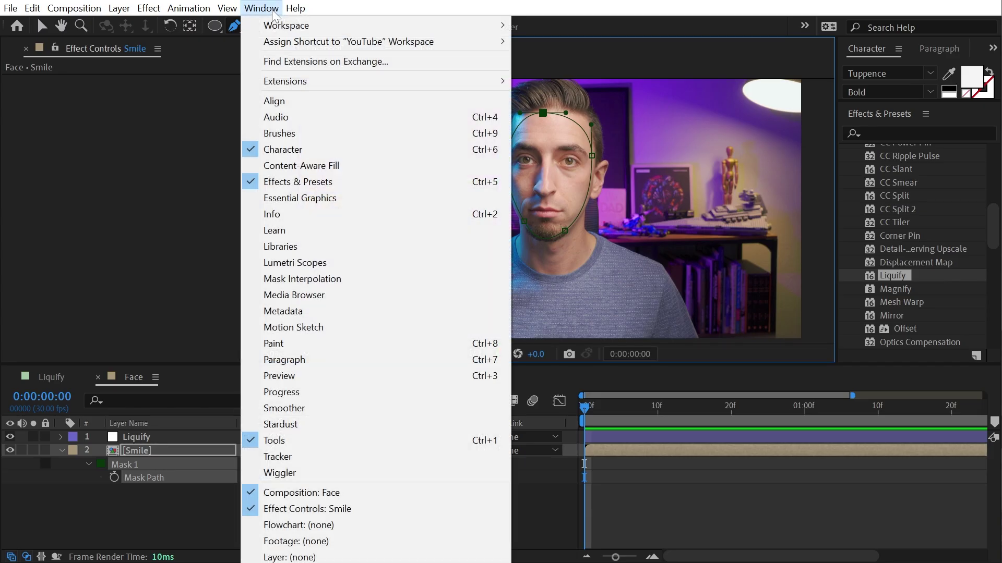
pyautogui.click(283, 456)
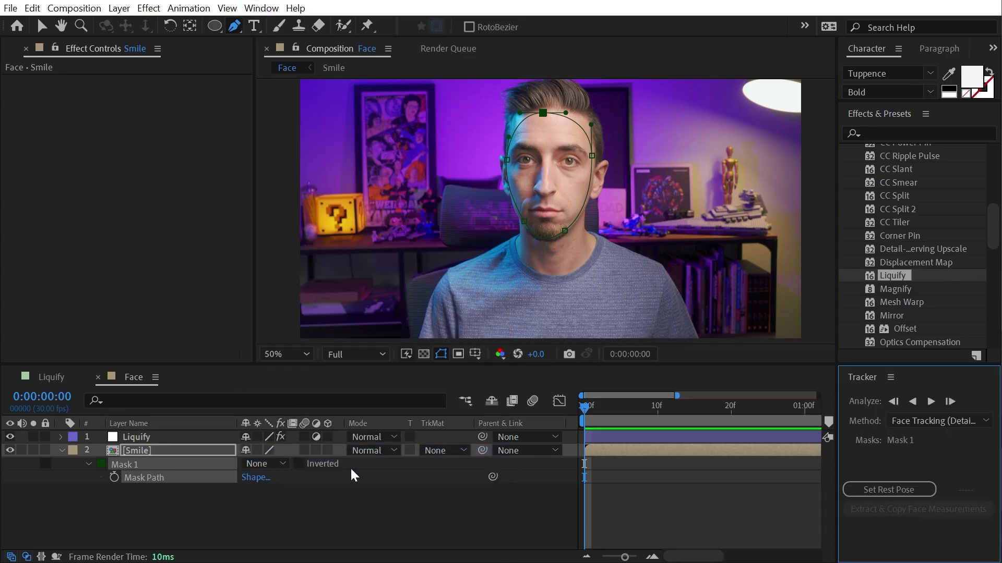
pyautogui.click(901, 420)
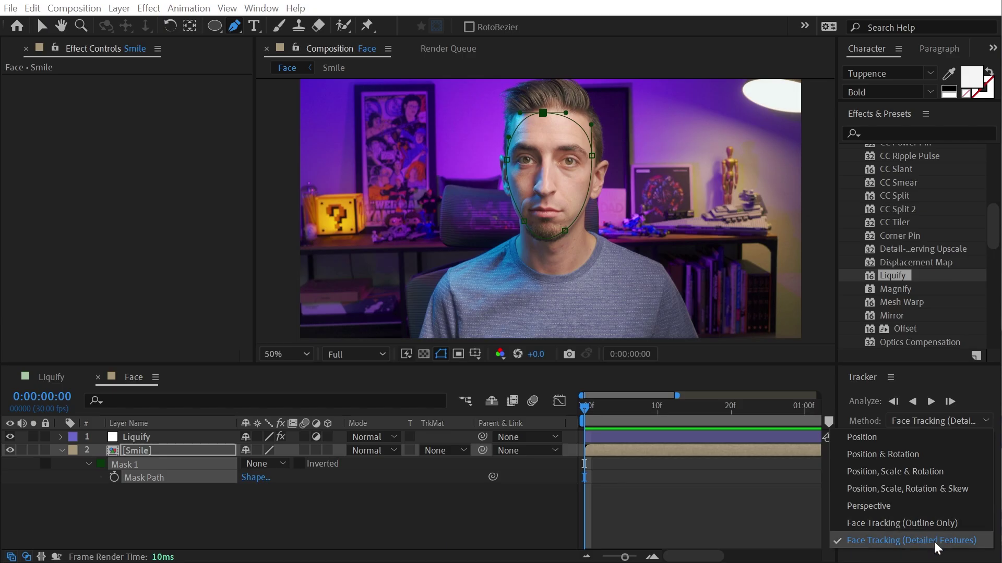
pyautogui.click(967, 543)
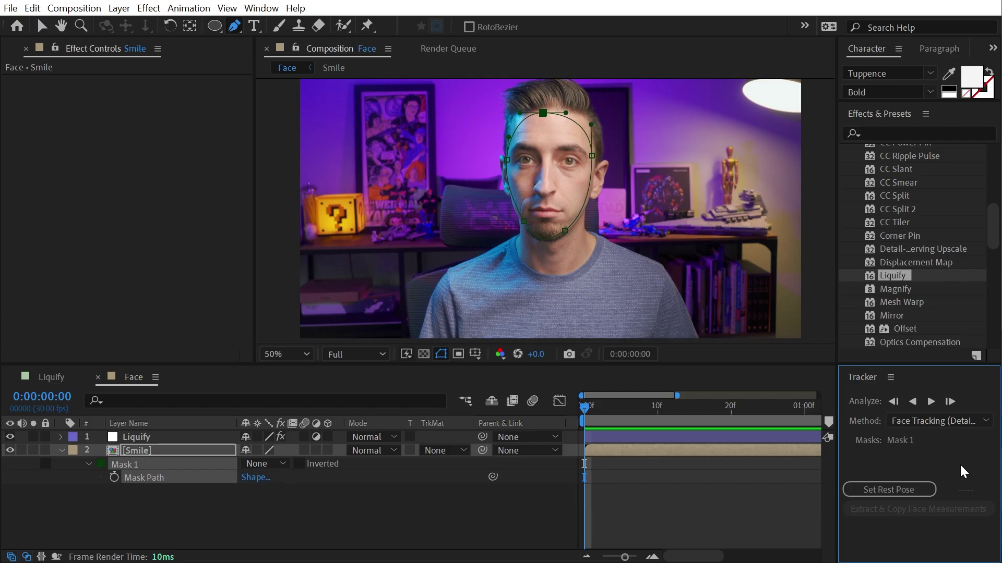
pyautogui.click(931, 402)
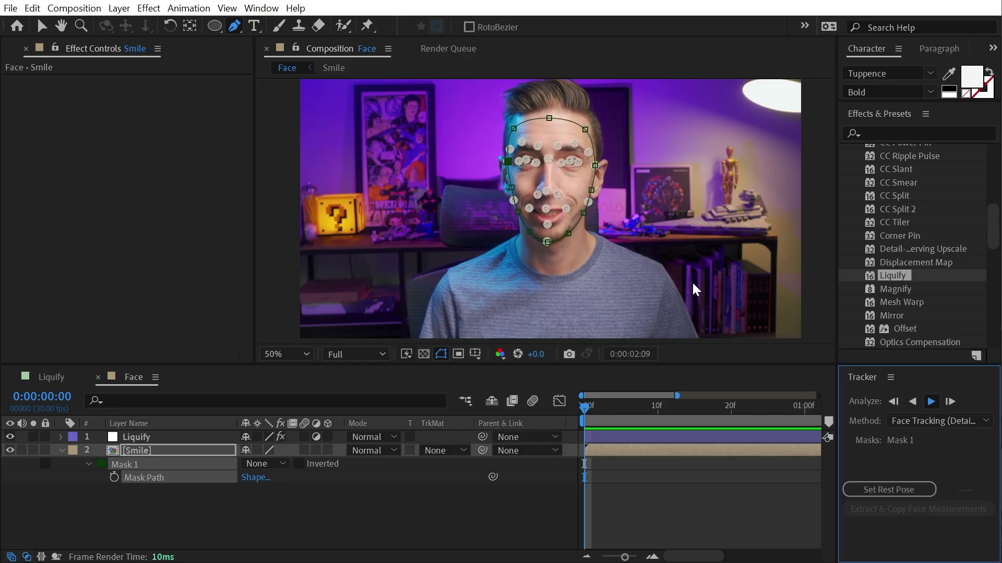
# - Examine how the tracked face mask and face track points follow the face through the clip
pyautogui.moveTo(710, 408); pyautogui.dragTo(226, 454)
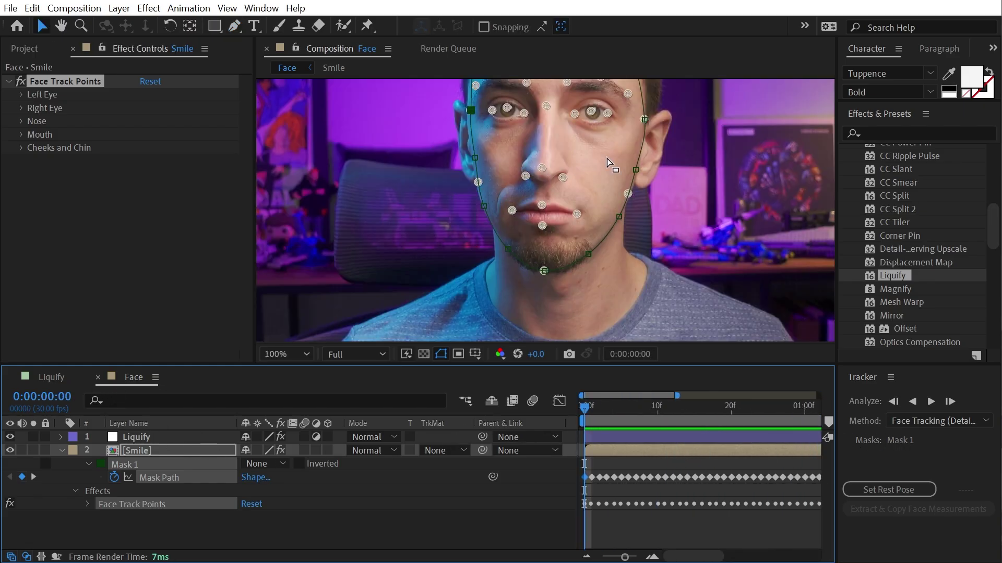
pyautogui.moveTo(593, 126); pyautogui.dragTo(566, 194)
pyautogui.press('v')
pyautogui.moveTo(609, 411)
pyautogui.mouseDown()
pyautogui.moveTo(744, 414)
pyautogui.moveTo(628, 412)
pyautogui.mouseUp()
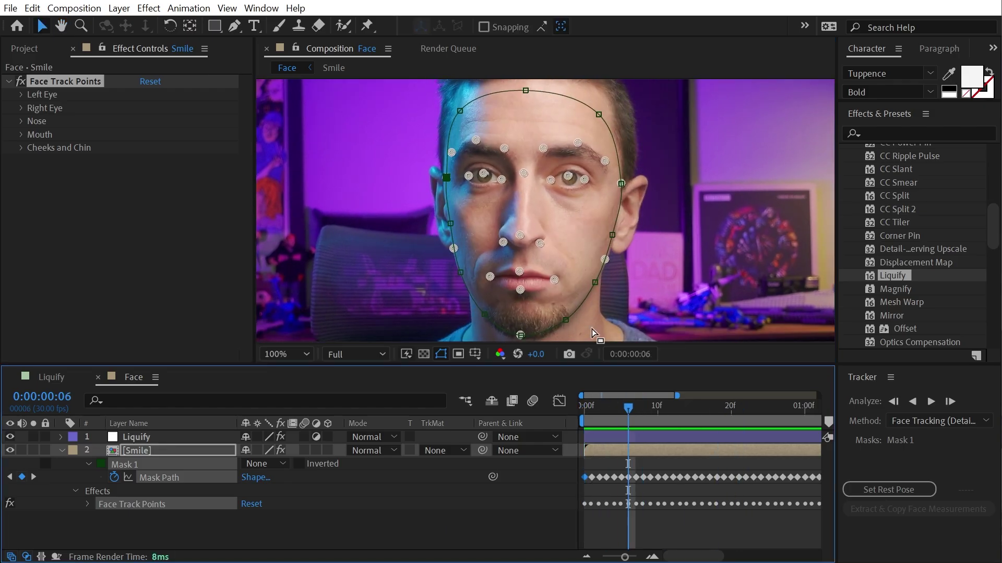
pyautogui.press('space')
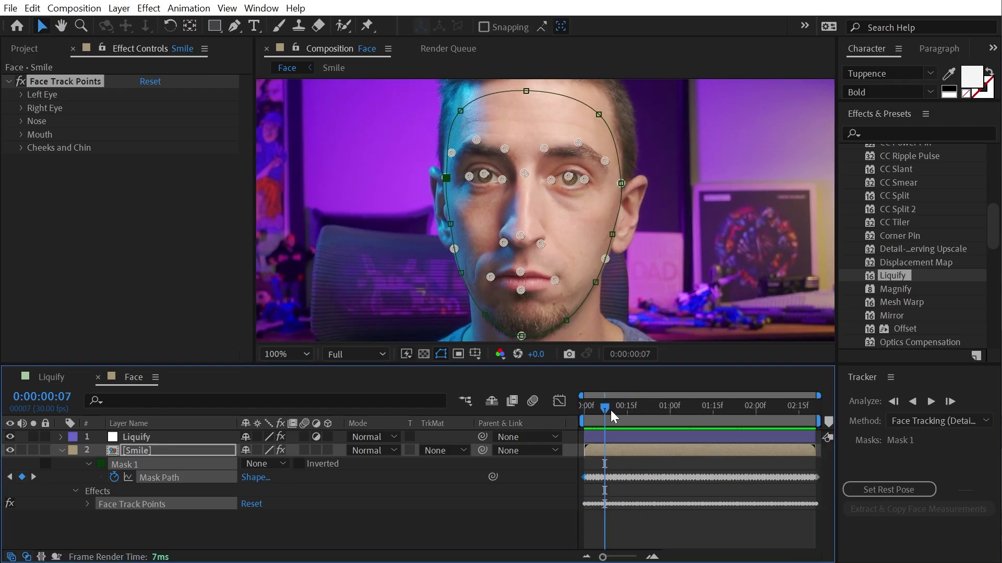
# - Show the Liquify effect's mesh on the adjustment layer at 0:00:00:08, with the mesh size set to Large
pyautogui.moveTo(610, 410)
pyautogui.mouseDown()
pyautogui.moveTo(717, 418)
pyautogui.moveTo(605, 411)
pyautogui.mouseUp()
pyautogui.moveTo(753, 407); pyautogui.dragTo(607, 407)
pyautogui.click(157, 443)
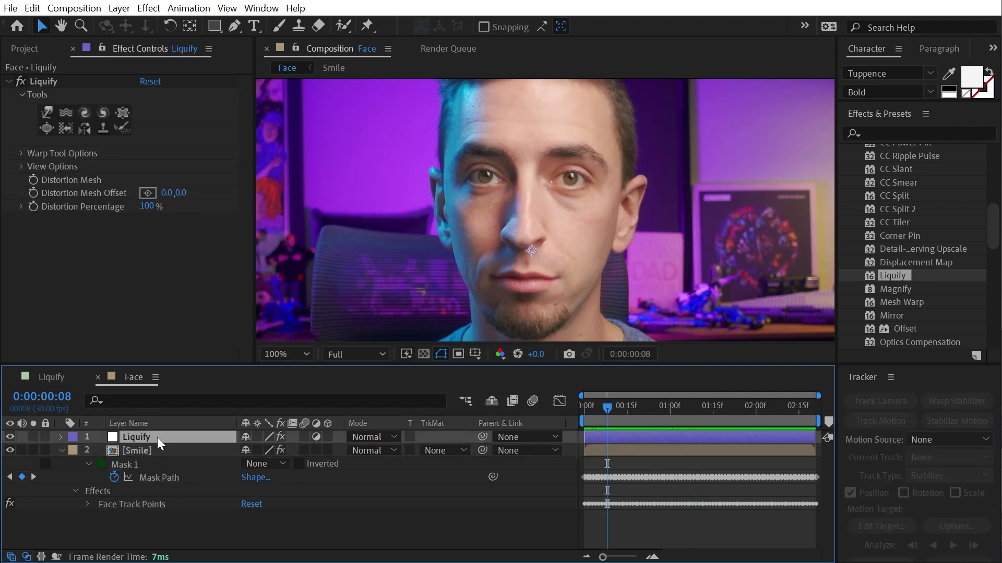
pyautogui.click(21, 166)
pyautogui.click(144, 180)
pyautogui.click(177, 193)
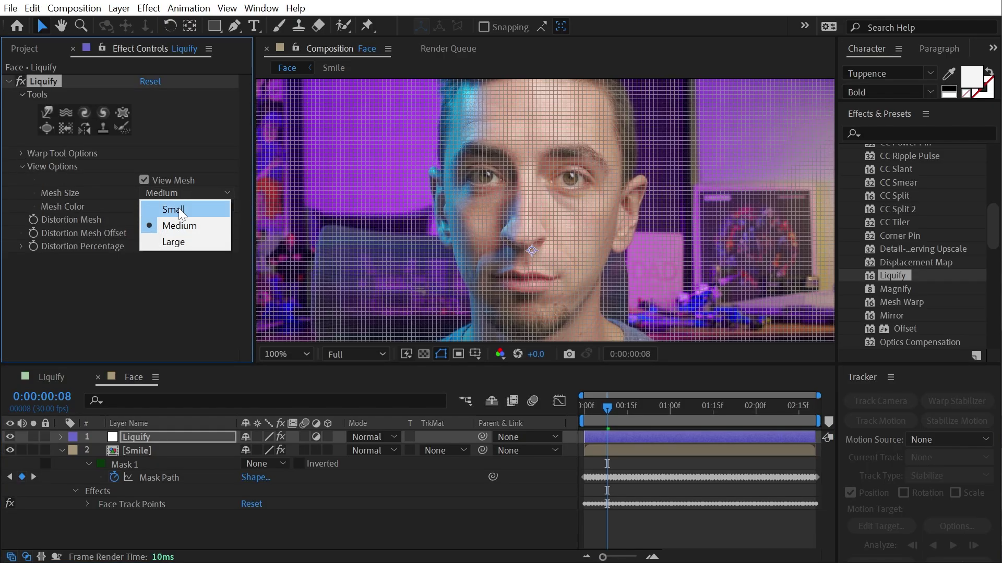
pyautogui.click(180, 242)
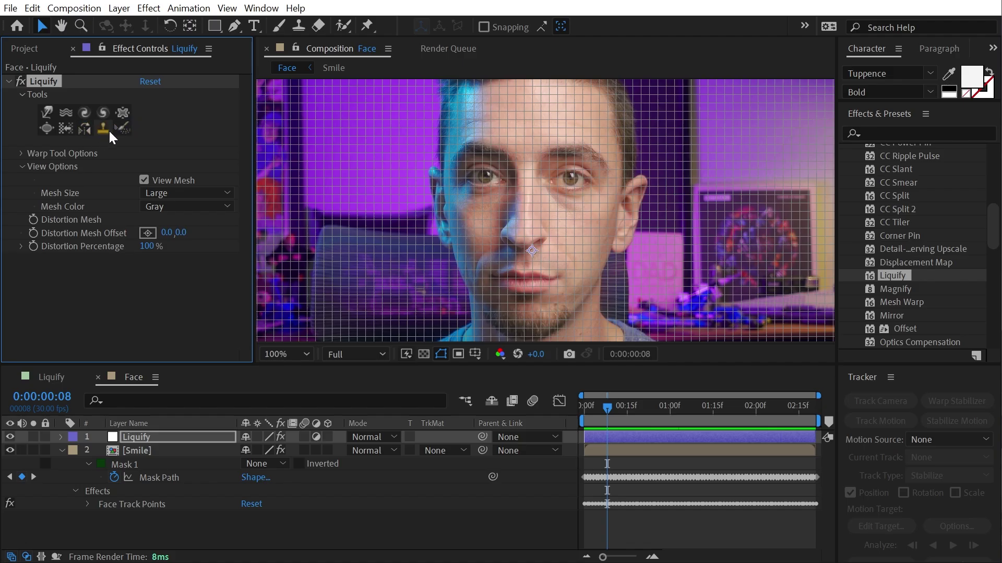
# - Isolate the Nose Bridge face track point among the Smile layer's properties at 0:00:00:10
pyautogui.moveTo(616, 412)
pyautogui.mouseDown()
pyautogui.moveTo(669, 408)
pyautogui.moveTo(595, 402)
pyautogui.moveTo(632, 408)
pyautogui.moveTo(630, 399)
pyautogui.moveTo(600, 399)
pyautogui.moveTo(636, 412)
pyautogui.moveTo(614, 412)
pyautogui.mouseUp()
pyautogui.click(88, 504)
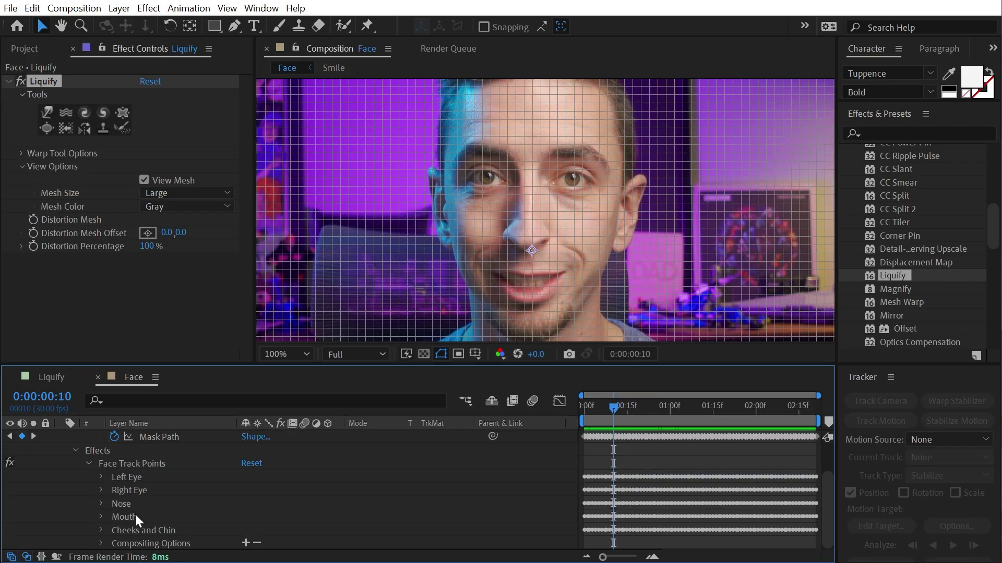
pyautogui.click(101, 504)
pyautogui.click(183, 506)
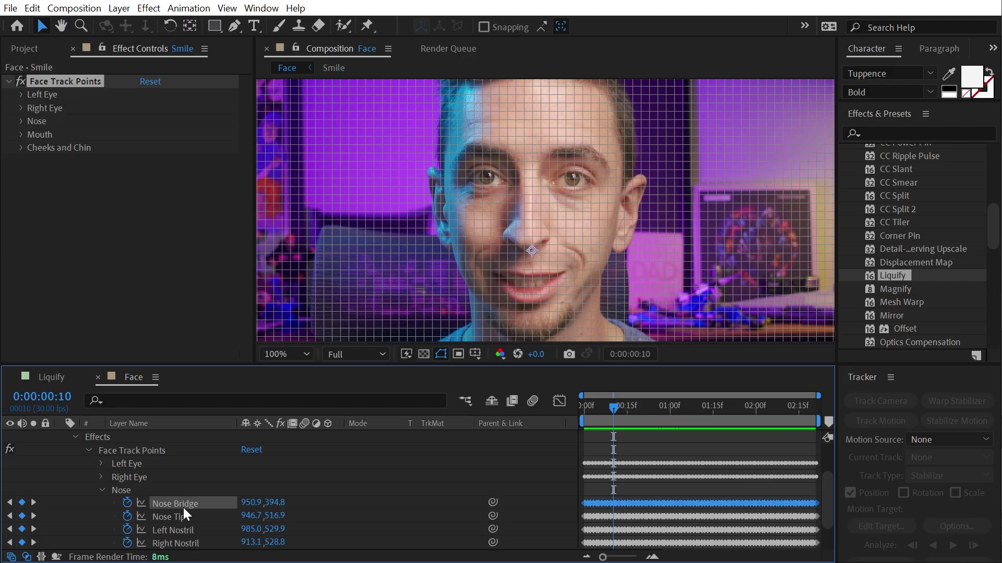
pyautogui.press('s')
pyautogui.press('s')
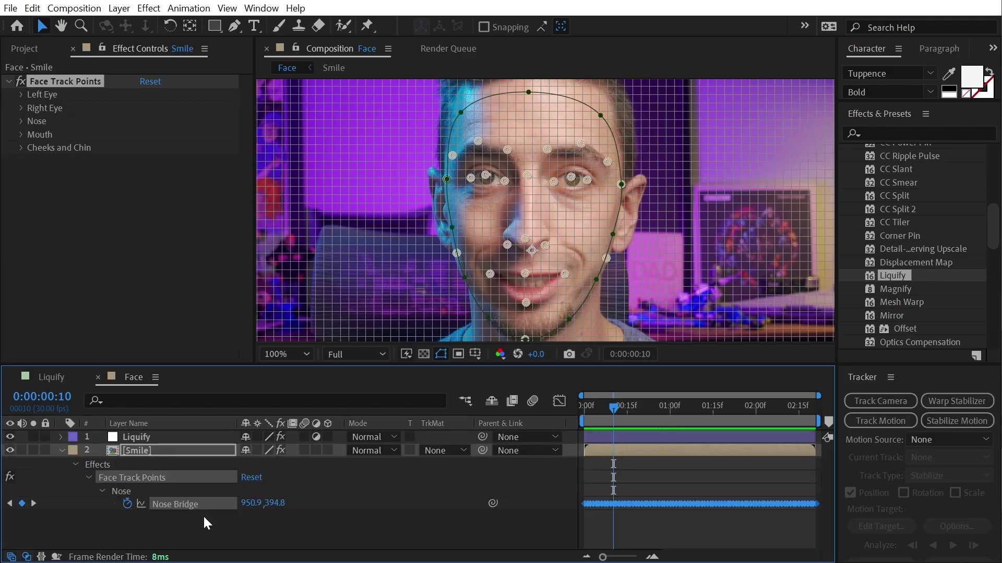
# - Isolate the Liquify layer's Distortion Mesh Offset and link it to the Smile layer's Nose Bridge track point
pyautogui.click(151, 438)
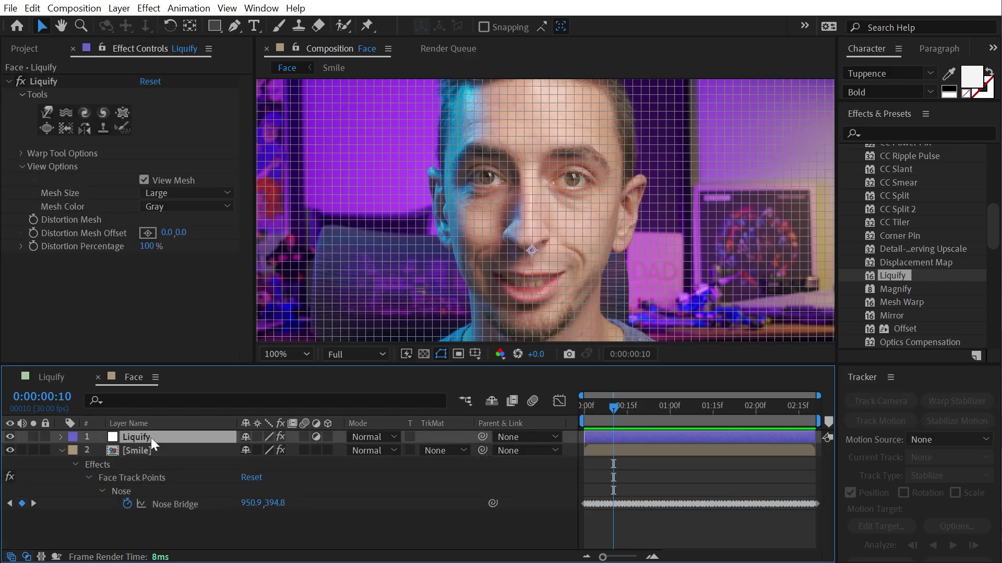
pyautogui.press('e')
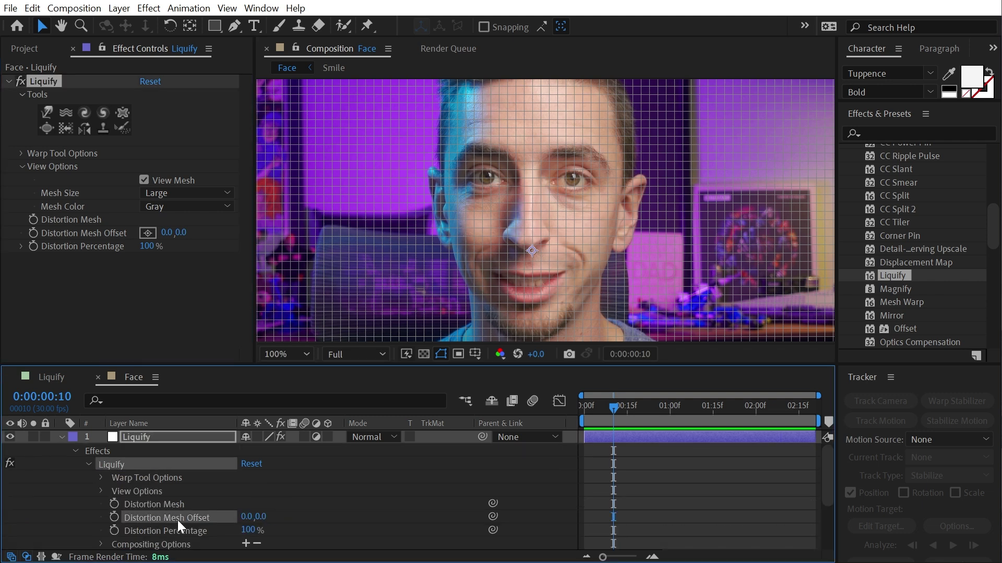
pyautogui.press('s')
pyautogui.press('s')
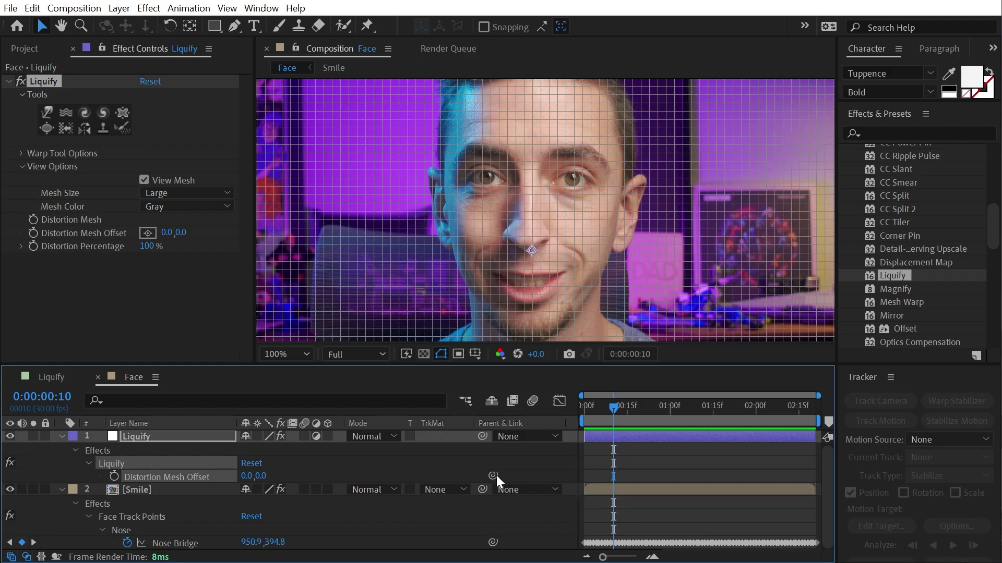
pyautogui.moveTo(493, 476)
pyautogui.mouseDown()
pyautogui.moveTo(309, 475)
pyautogui.moveTo(177, 543)
pyautogui.mouseUp()
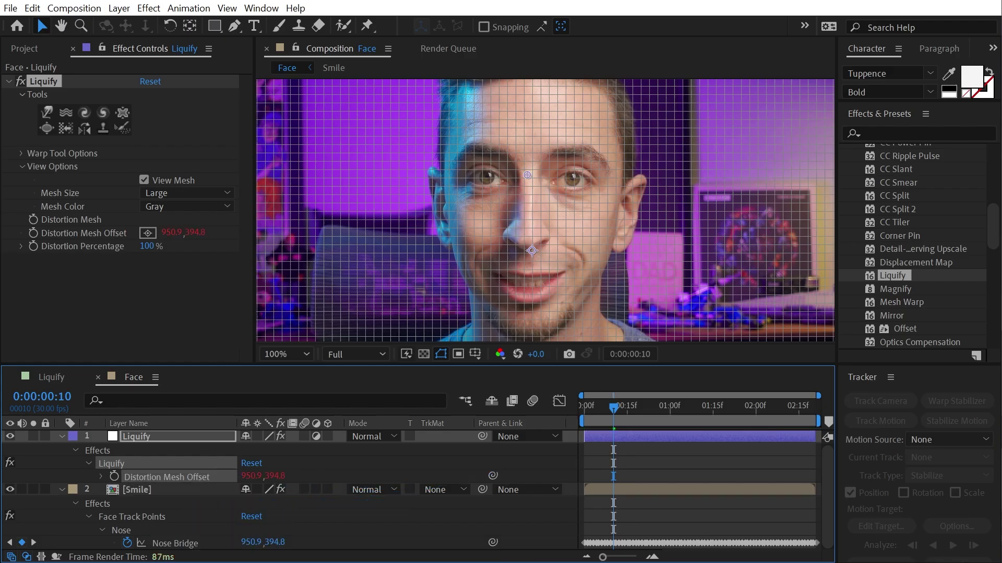
pyautogui.click(356, 472)
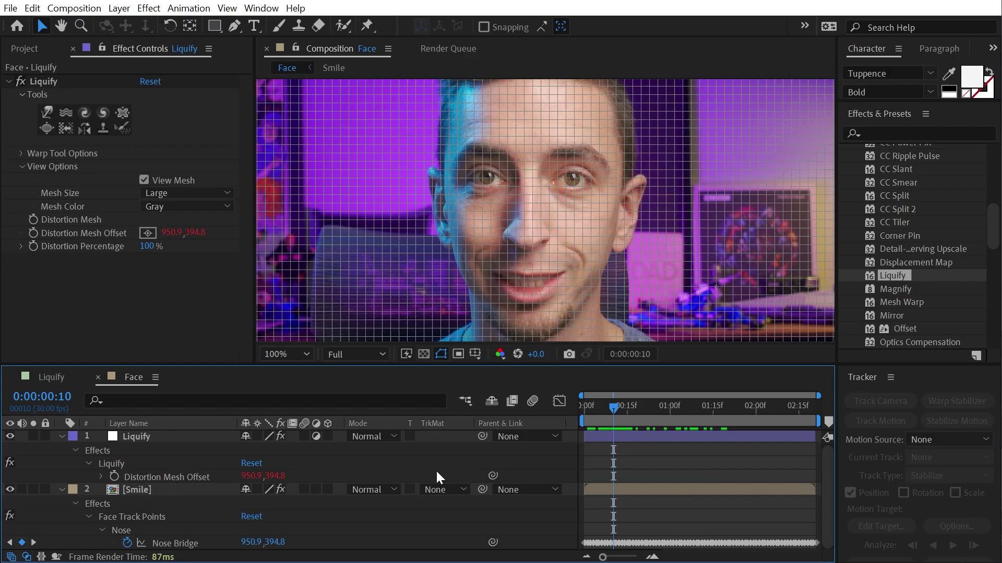
# - At 0:00:01:00, hide the Liquify mesh and enlarge the smiling mouth with the Bloat tool
pyautogui.moveTo(643, 407); pyautogui.dragTo(671, 409)
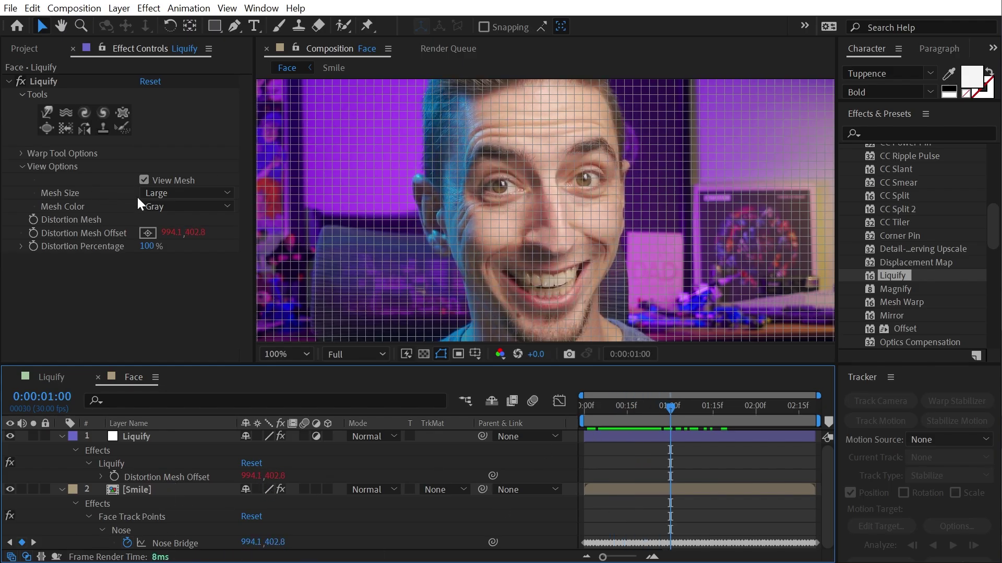
pyautogui.click(144, 180)
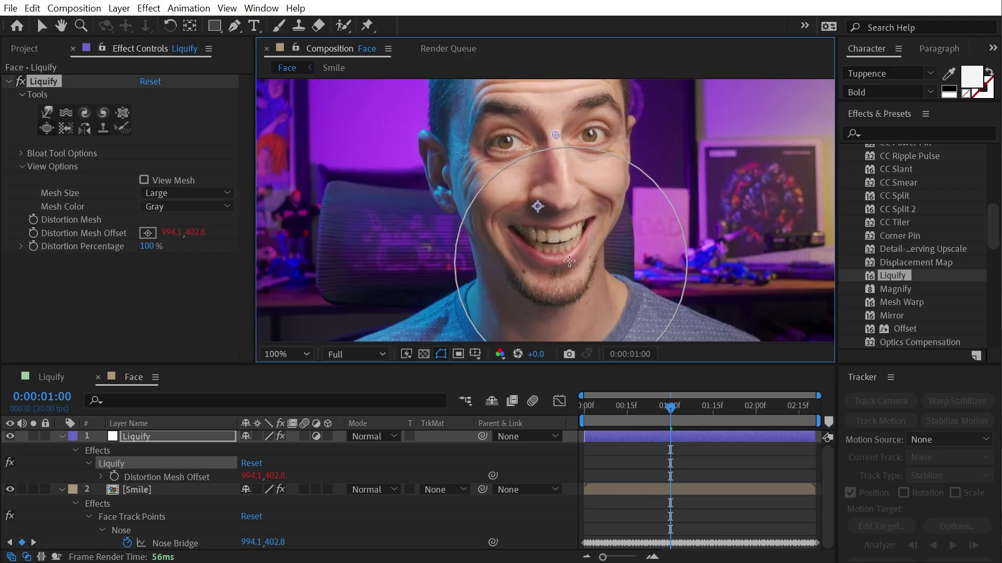
pyautogui.moveTo(557, 247)
pyautogui.mouseDown()
pyautogui.moveTo(568, 250)
pyautogui.moveTo(559, 250)
pyautogui.mouseUp()
pyautogui.scroll(-1, 699, 248)
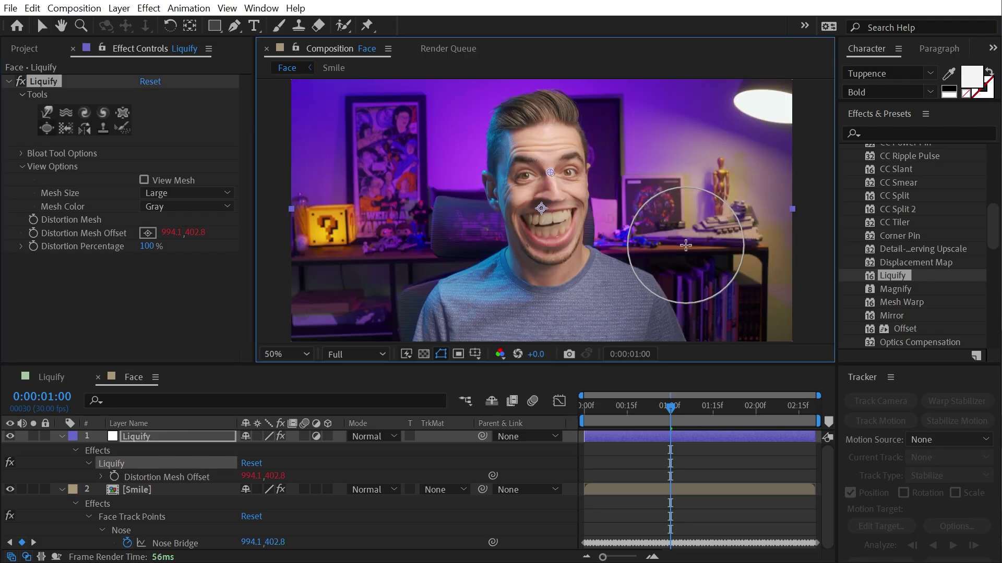
pyautogui.moveTo(648, 196); pyautogui.dragTo(614, 219)
pyautogui.moveTo(526, 247); pyautogui.dragTo(539, 247)
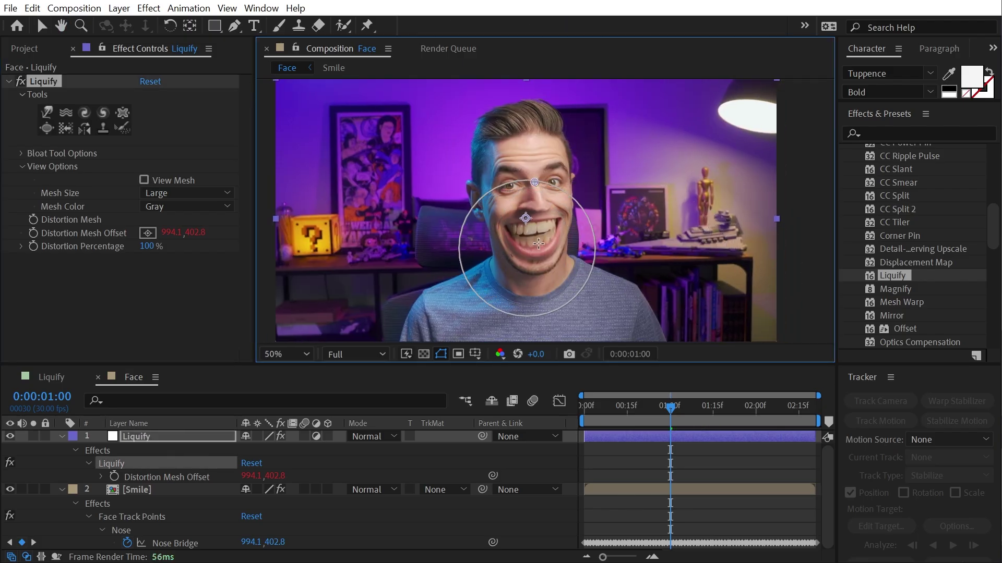
pyautogui.click(505, 254)
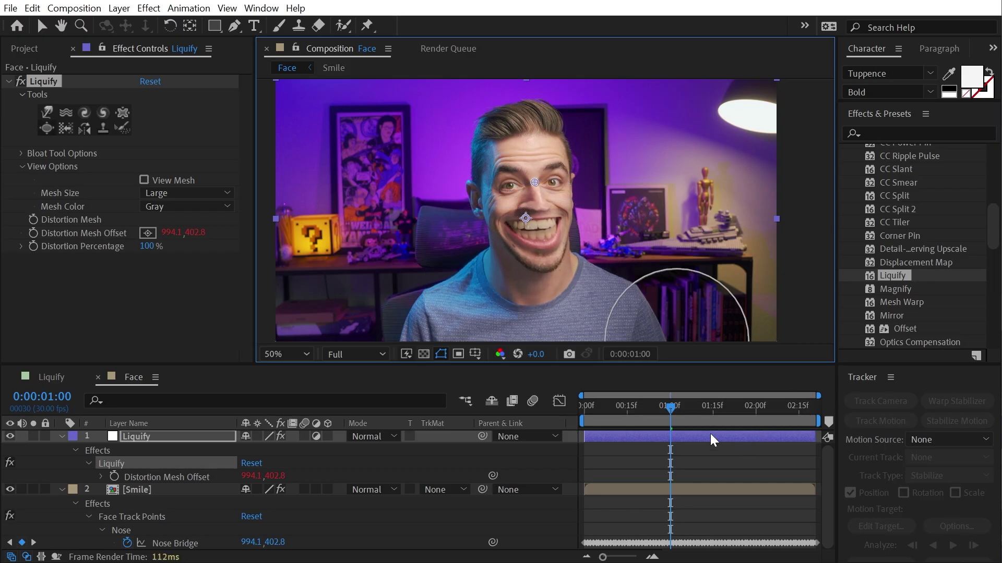
# - Enlarge both eyes at 0:00:01:00 with the Bloat tool, using a smaller brush about the size of an eye socket
pyautogui.moveTo(671, 409)
pyautogui.mouseDown()
pyautogui.moveTo(627, 418)
pyautogui.moveTo(662, 420)
pyautogui.moveTo(603, 427)
pyautogui.moveTo(664, 436)
pyautogui.moveTo(619, 432)
pyautogui.moveTo(610, 442)
pyautogui.moveTo(644, 449)
pyautogui.moveTo(599, 449)
pyautogui.moveTo(647, 443)
pyautogui.mouseUp()
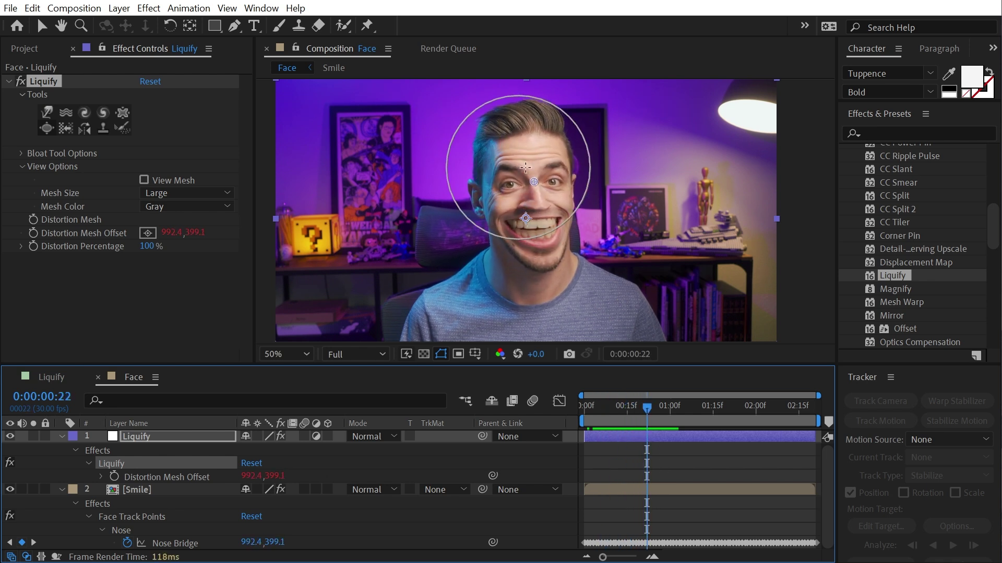
pyautogui.moveTo(636, 409); pyautogui.dragTo(591, 444)
pyautogui.scroll(2, 557, 195)
pyautogui.moveTo(616, 412)
pyautogui.mouseDown()
pyautogui.moveTo(656, 412)
pyautogui.moveTo(604, 412)
pyautogui.moveTo(649, 412)
pyautogui.mouseUp()
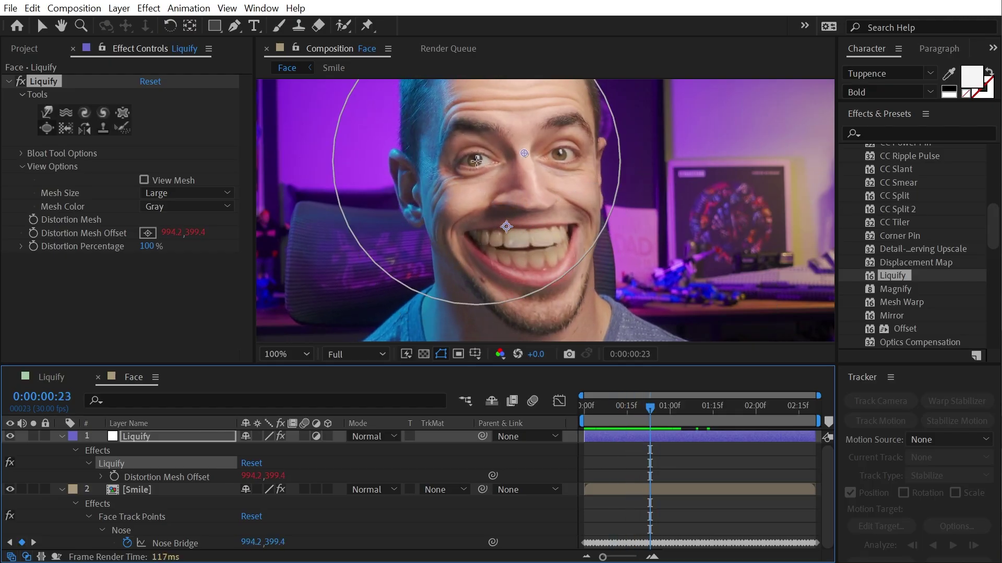
pyautogui.click(670, 411)
pyautogui.moveTo(453, 135)
pyautogui.mouseDown()
pyautogui.moveTo(418, 152)
pyautogui.moveTo(349, 151)
pyautogui.mouseUp()
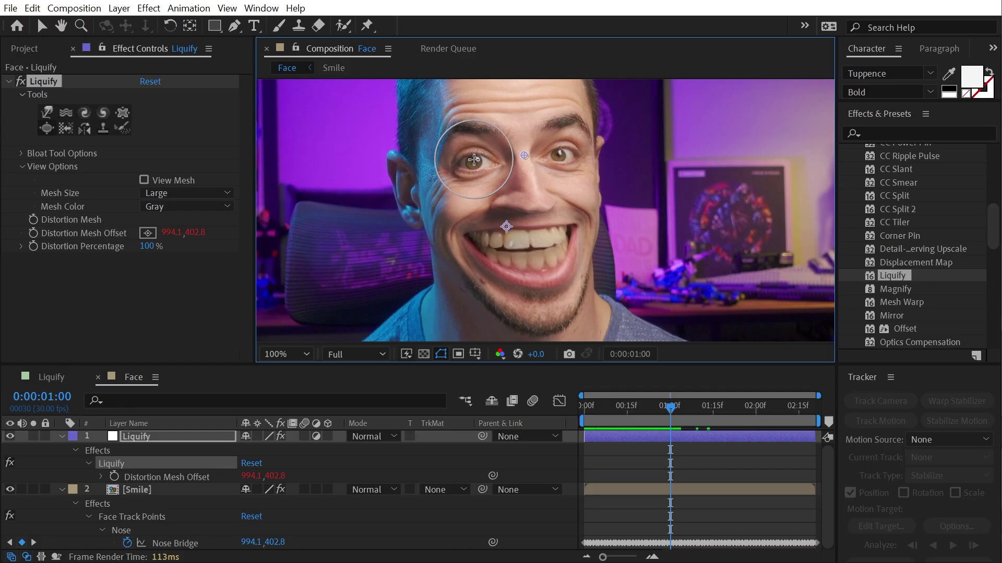
pyautogui.moveTo(473, 159); pyautogui.dragTo(475, 160)
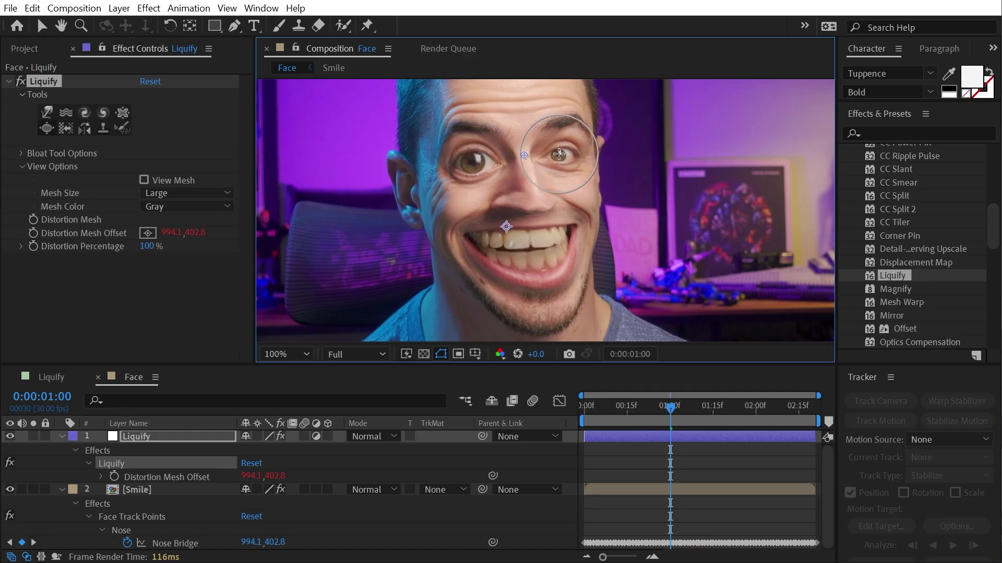
pyautogui.moveTo(559, 154); pyautogui.dragTo(559, 154)
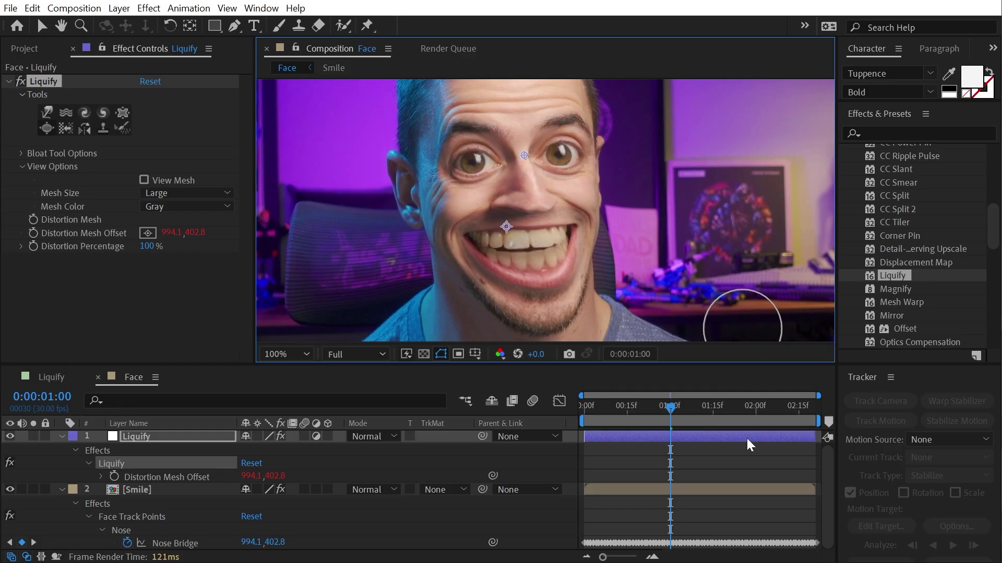
# - Check the enlarged eyes across the clip, and undo both eye distortions
pyautogui.moveTo(667, 415); pyautogui.dragTo(584, 418)
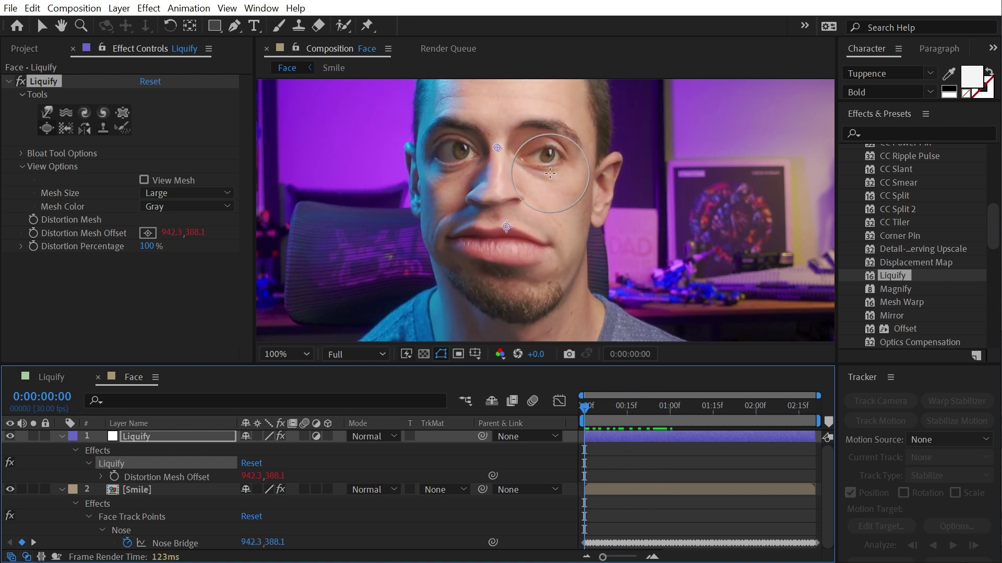
pyautogui.moveTo(614, 412); pyautogui.dragTo(686, 420)
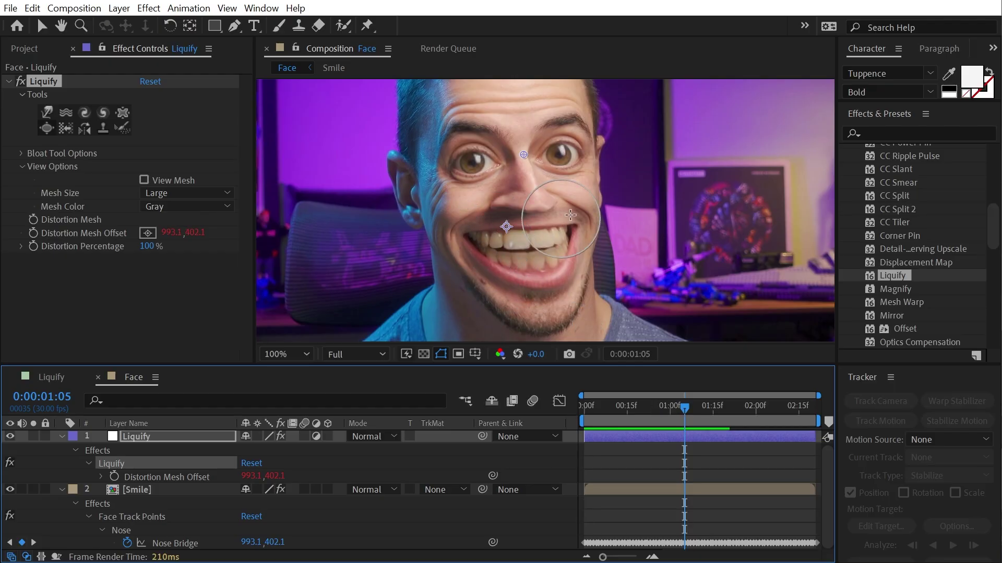
pyautogui.hotkey('ctrl', 'z')
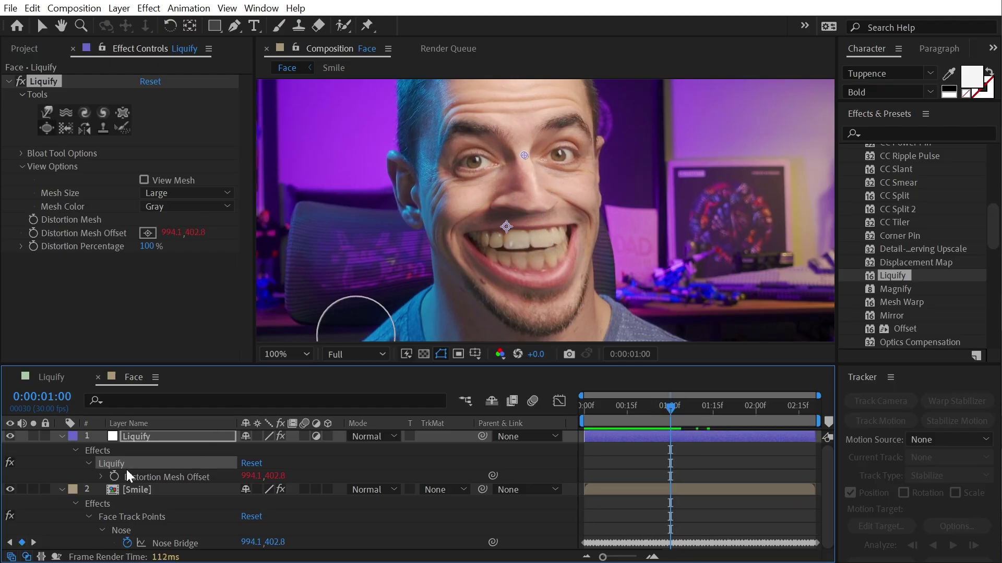
# - Rename the Liquify effect on the adjustment layer as Mouth
pyautogui.click(119, 463)
pyautogui.press('Return')
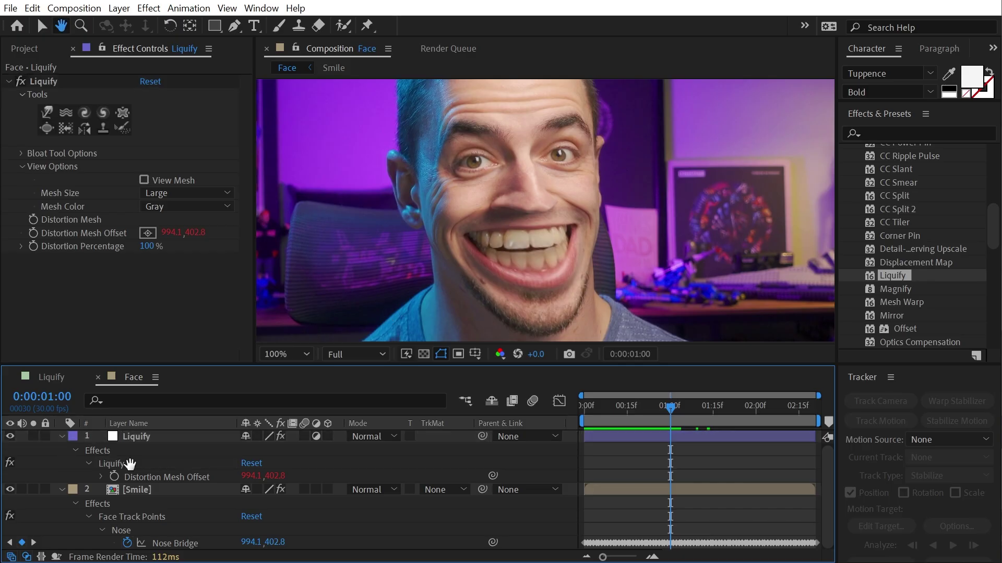
pyautogui.write('Mouth')
pyautogui.press('Return')
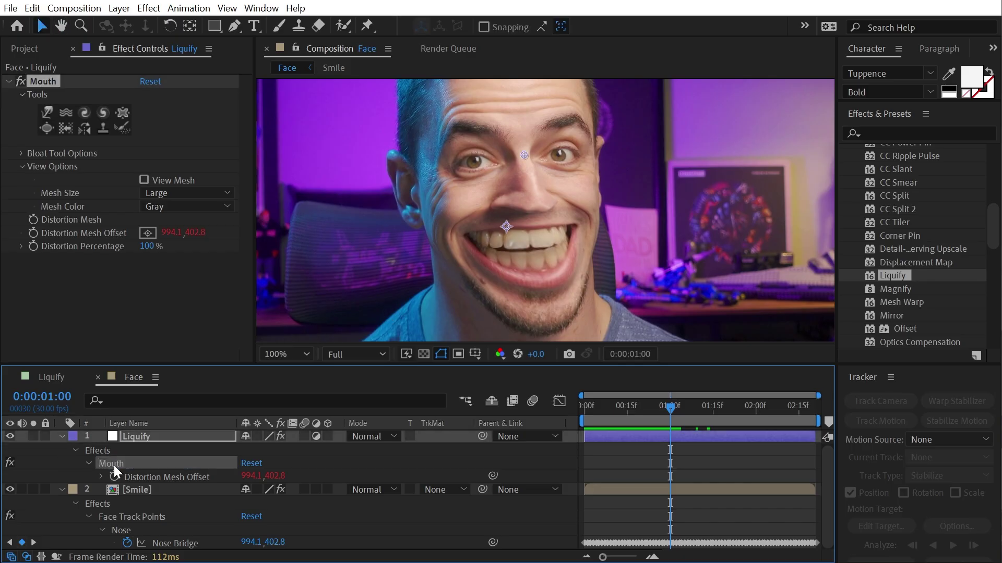
# - Duplicate the Mouth effect and rename the copy as Left Eye
pyautogui.hotkey('ctrl', 'd')
pyautogui.press('Return')
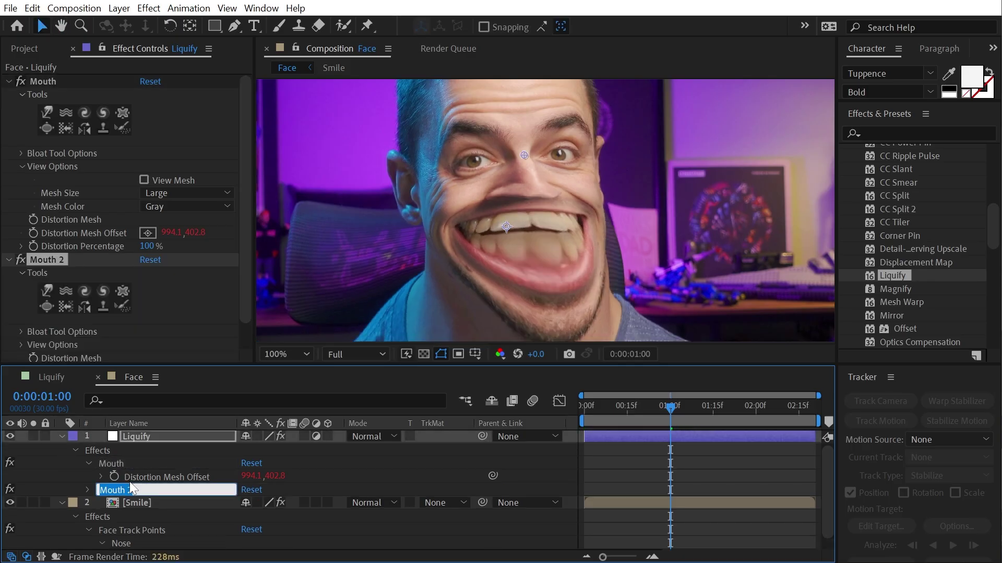
pyautogui.write('Left Eye')
pyautogui.press('Return')
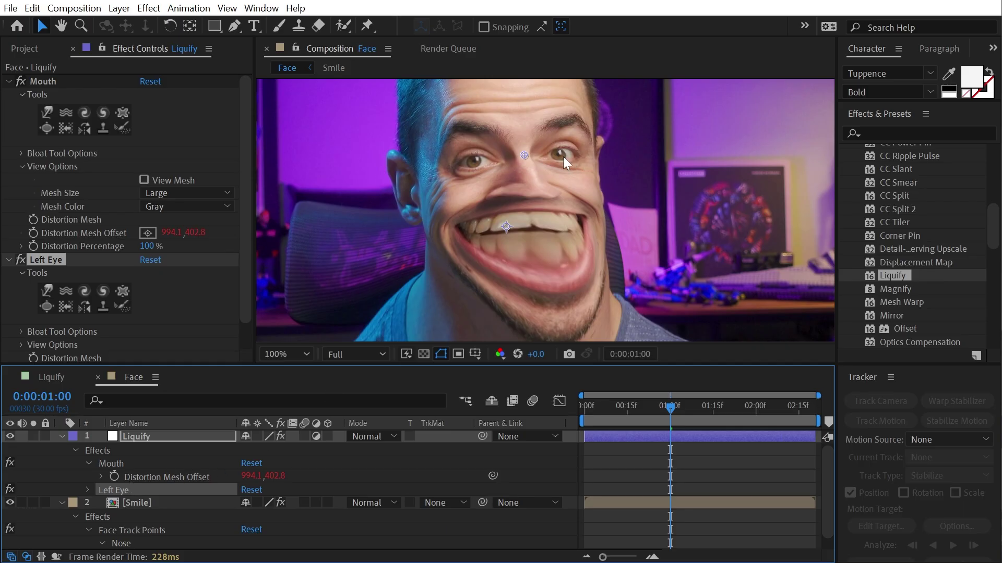
# - Reveal the Liquify layer's expressions and open the one on the Left Eye effect's Distortion Mesh Offset
pyautogui.press('e')
pyautogui.press('e')
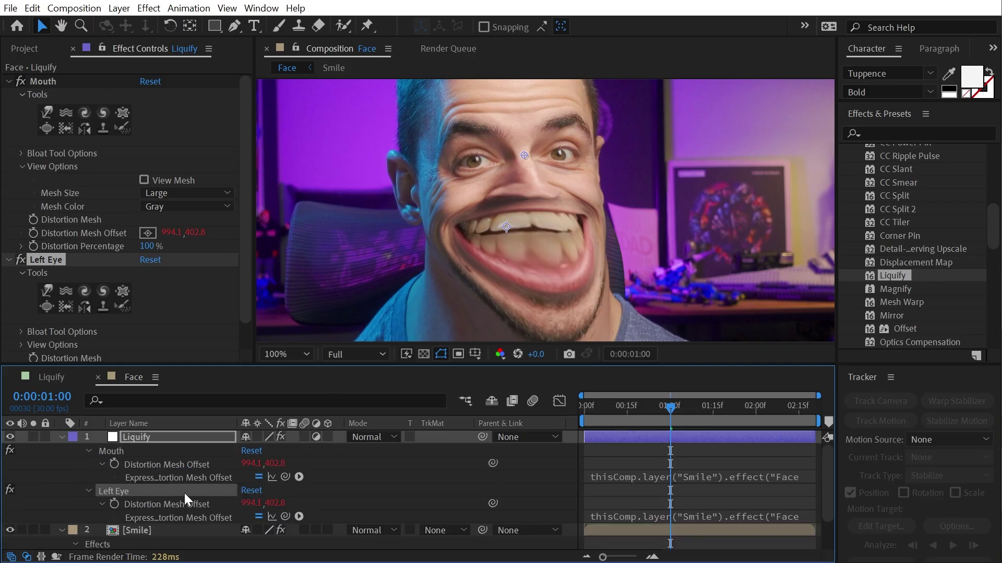
pyautogui.click(672, 514)
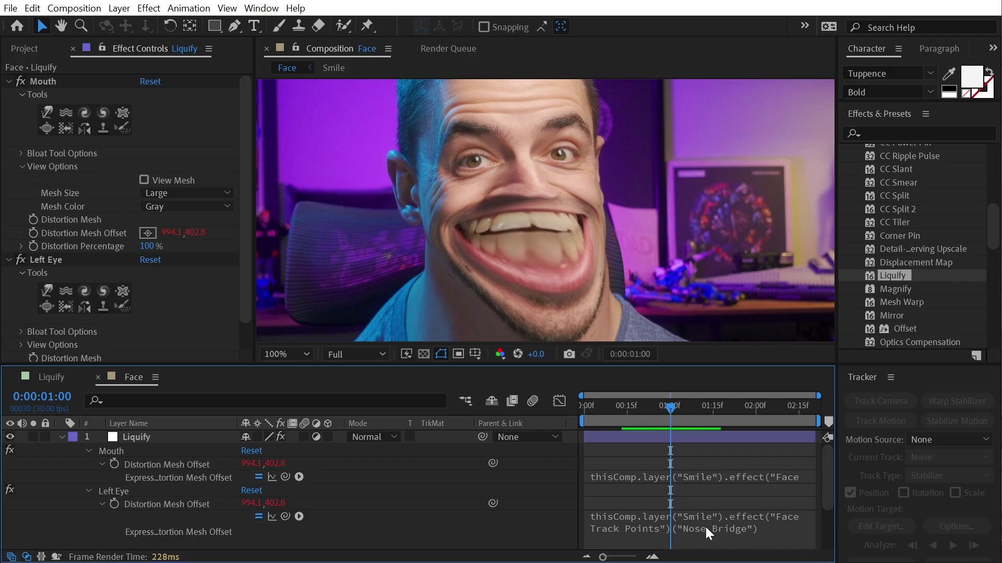
pyautogui.scroll(-2, 740, 528)
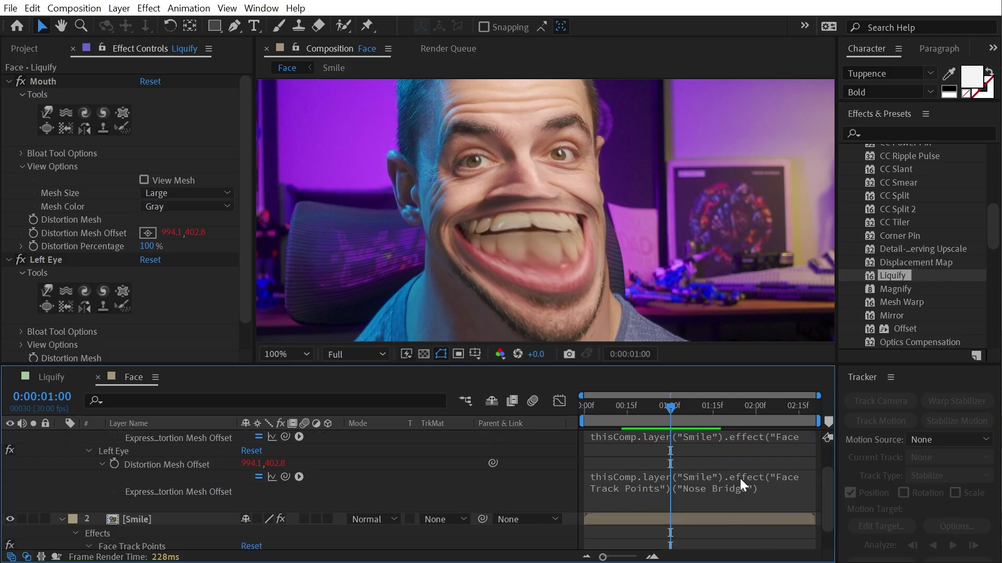
pyautogui.scroll(-2, 603, 486)
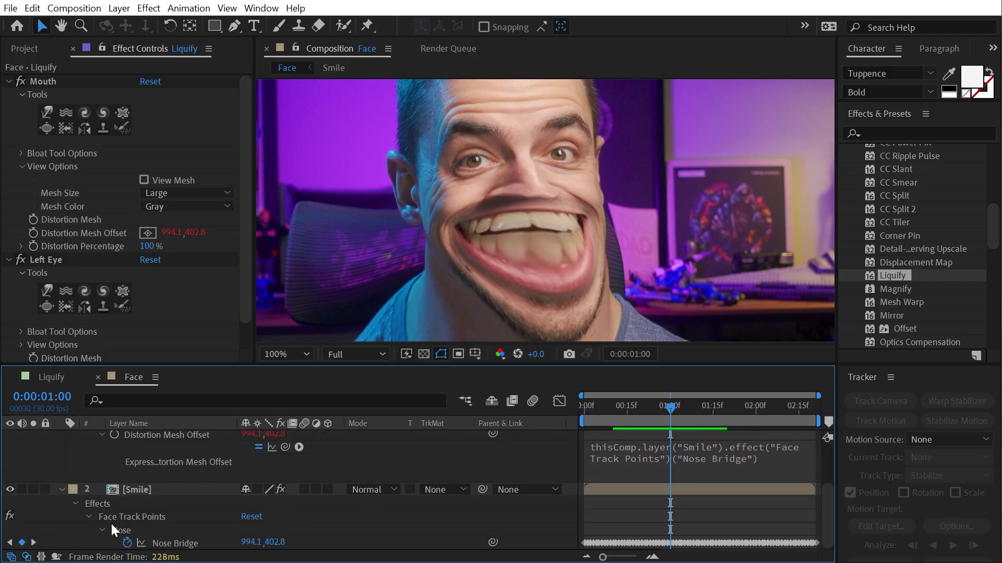
# - Reveal the Left Eye track points under the Smile layer's Face Track Points effect and select Left Pupil
pyautogui.click(87, 517)
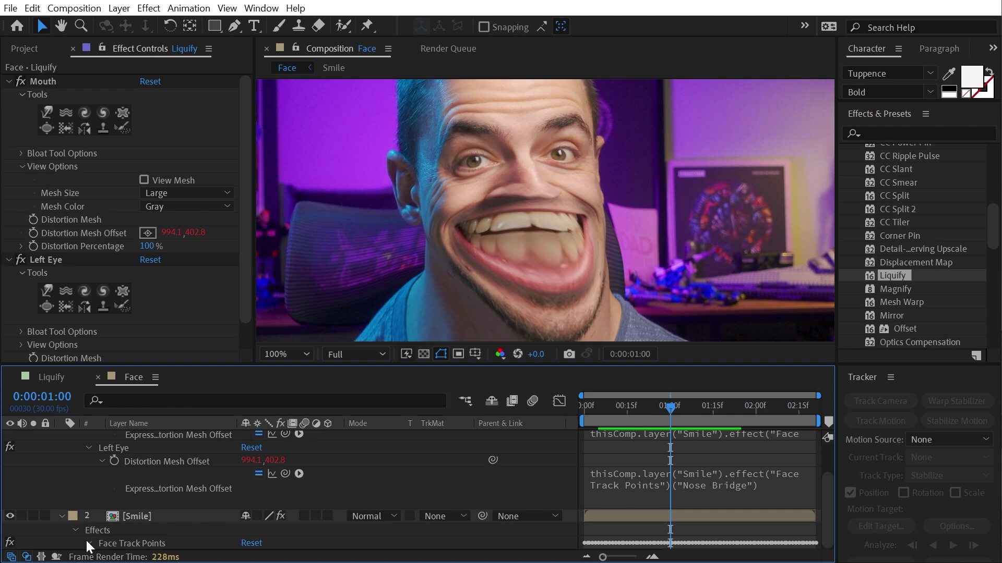
pyautogui.click(87, 541)
pyautogui.click(102, 478)
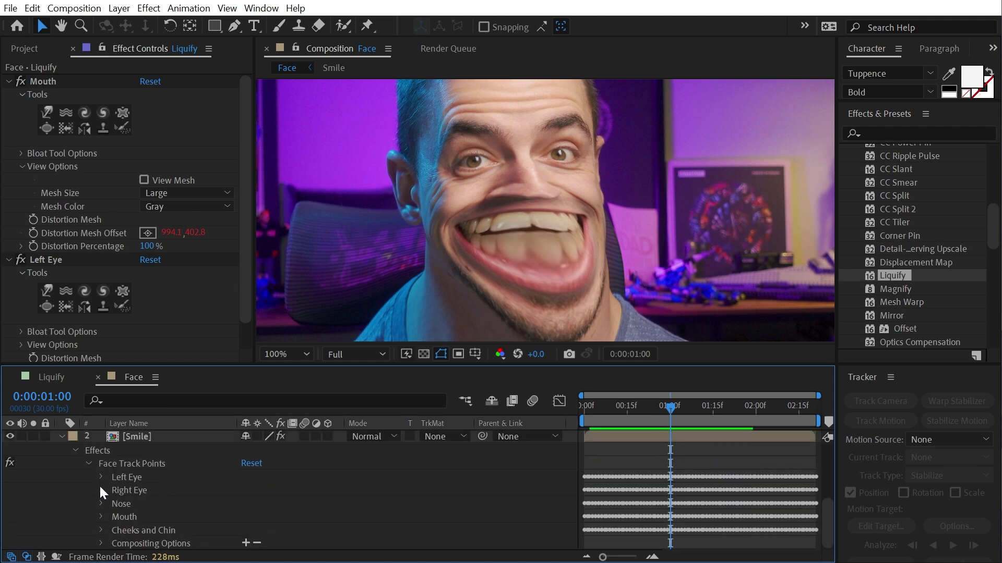
pyautogui.click(100, 476)
pyautogui.click(159, 530)
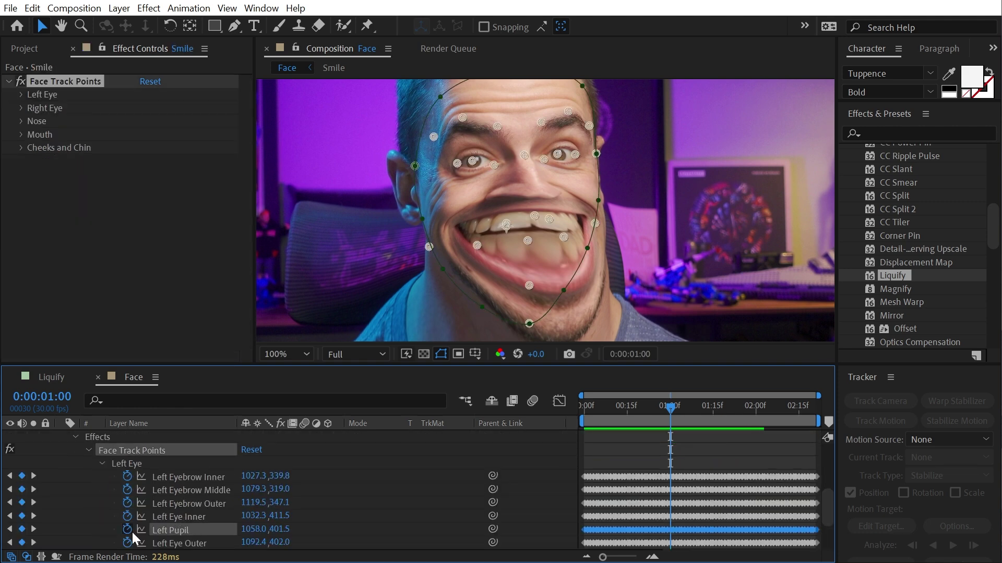
# - Replace Nose Bridge with Left Pupil in the Left Eye effect's Distortion Mesh Offset expression
pyautogui.scroll(5, 569, 447)
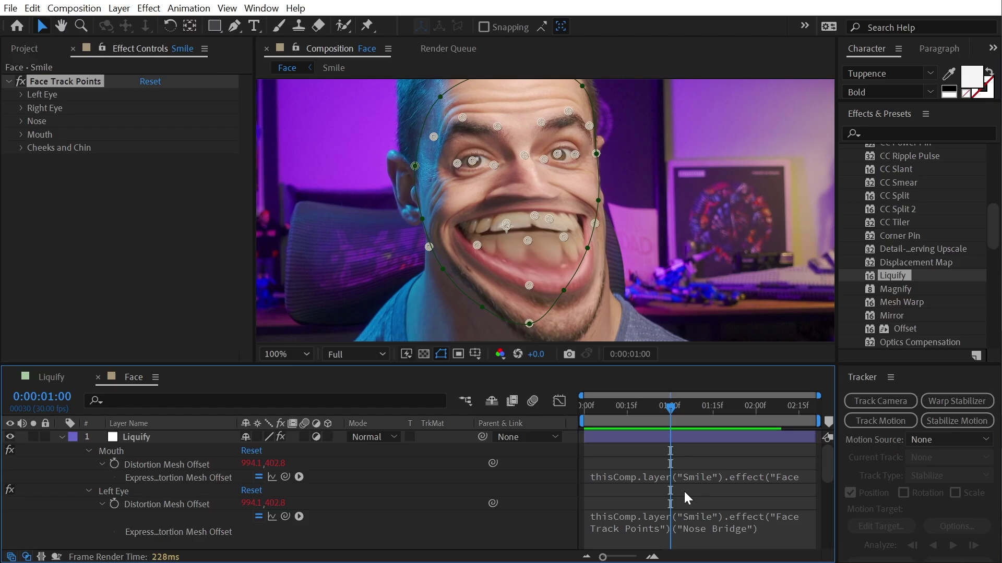
pyautogui.click(735, 524)
pyautogui.click(747, 530)
pyautogui.moveTo(744, 527); pyautogui.dragTo(654, 539)
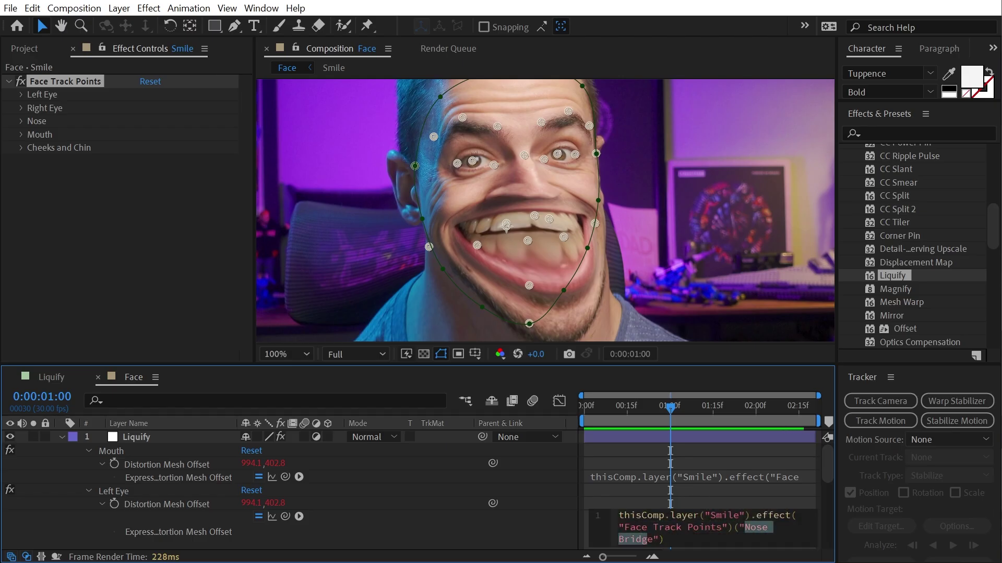
pyautogui.write('Left Pupil')
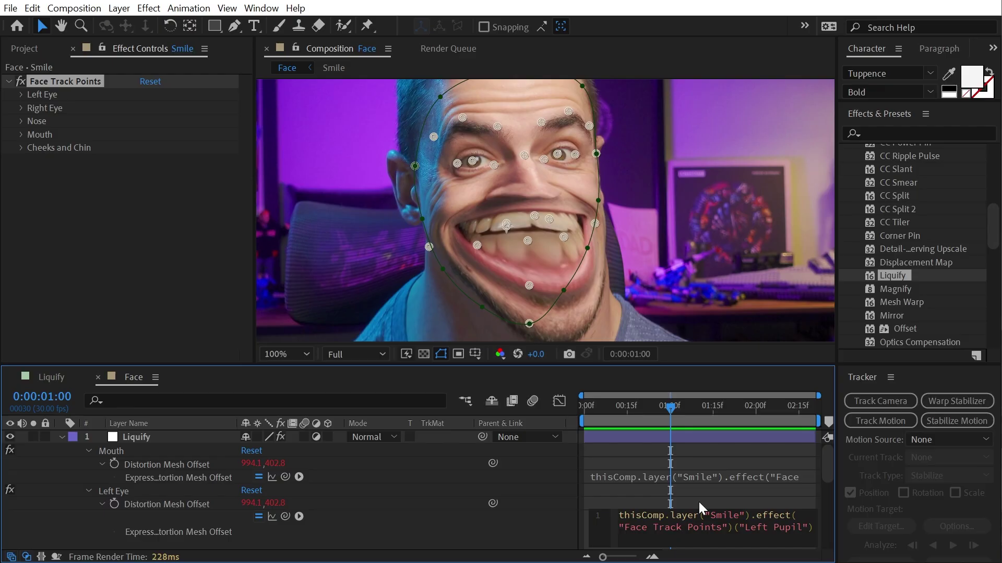
pyautogui.click(541, 517)
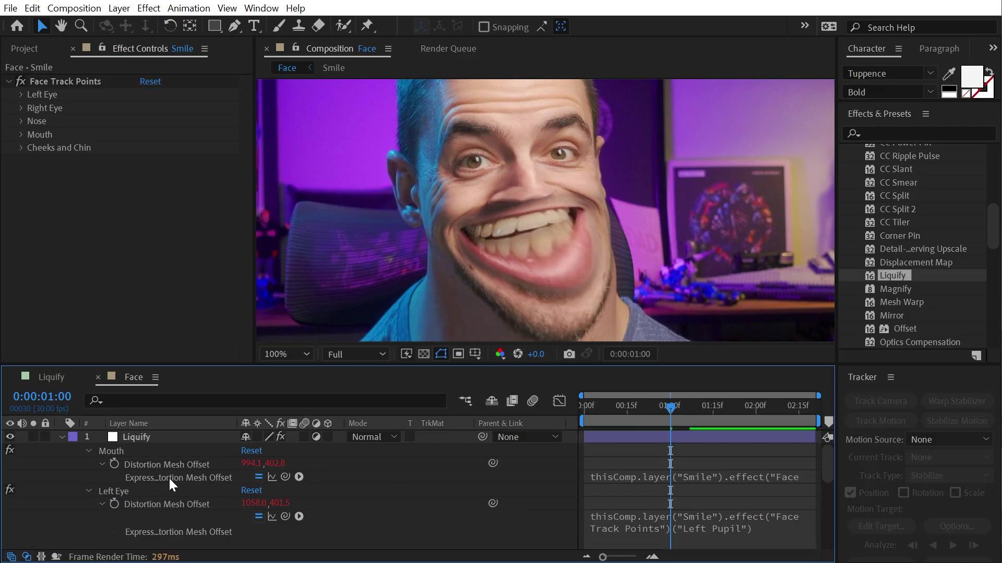
# - Reset the Left Eye effect's distortion, and enlarge the subject's left eye with the Mouth effect's Bloat brush
pyautogui.click(136, 499)
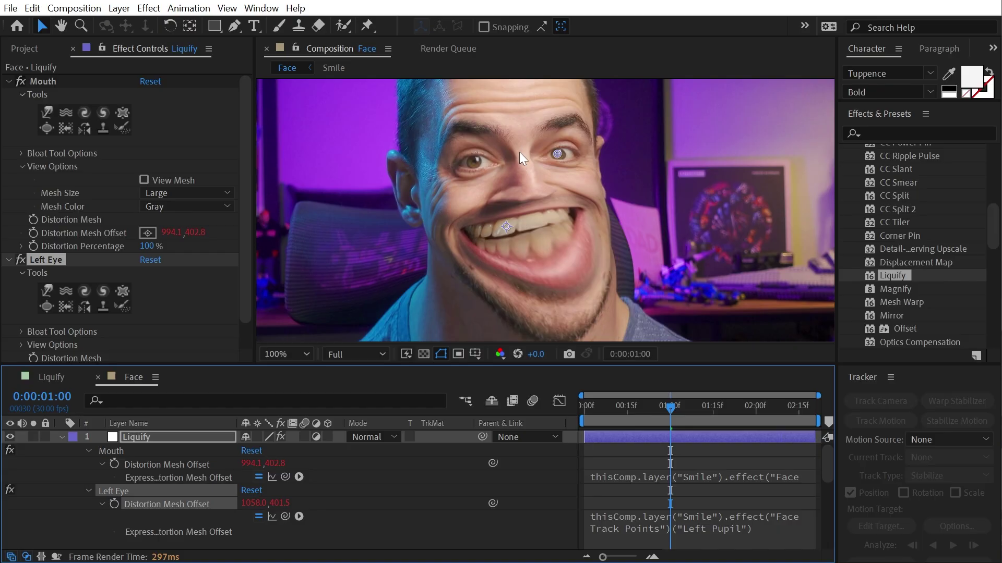
pyautogui.click(150, 261)
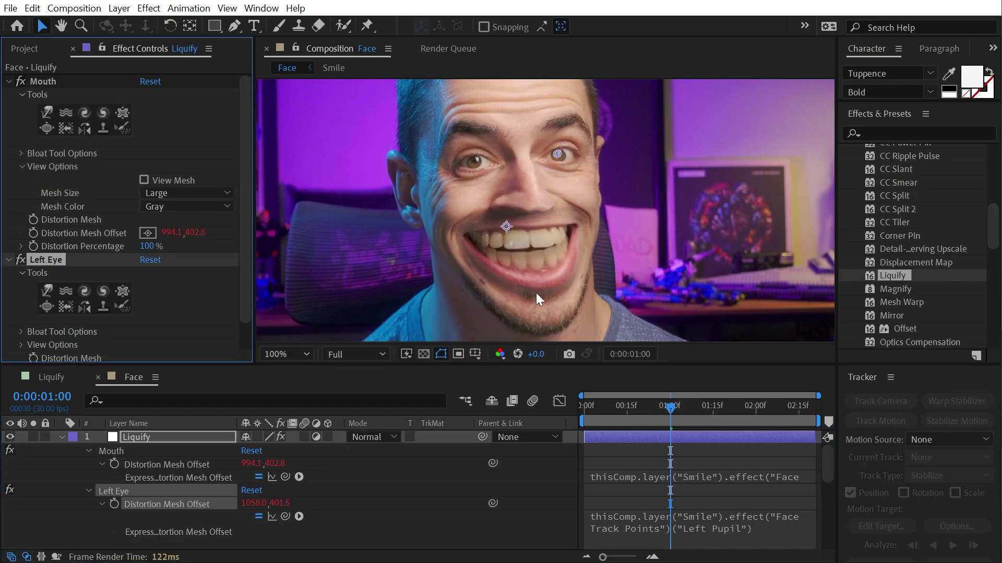
pyautogui.click(65, 112)
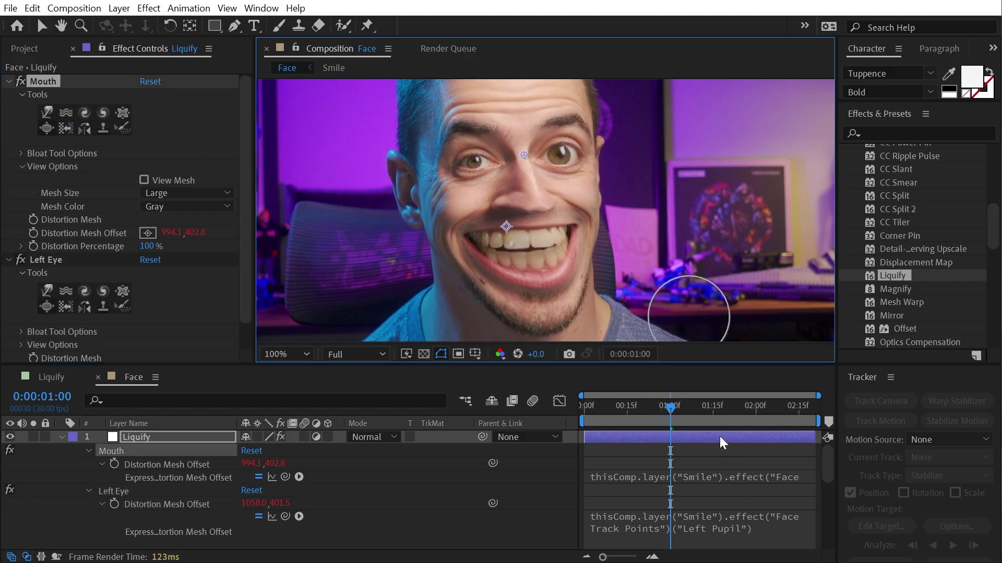
pyautogui.moveTo(673, 421)
pyautogui.mouseDown()
pyautogui.moveTo(581, 426)
pyautogui.moveTo(680, 428)
pyautogui.mouseUp()
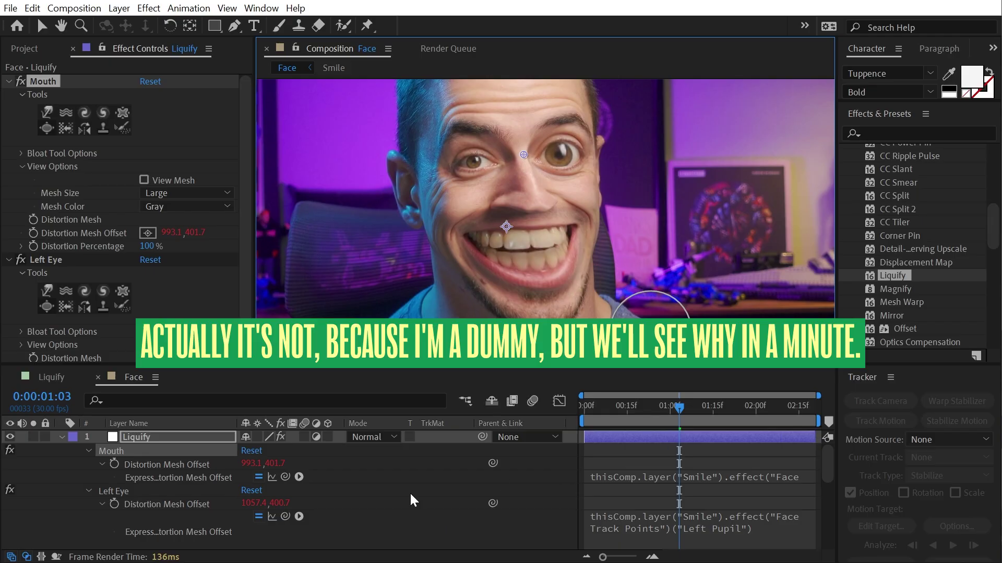
# - Duplicate the Left Eye effect and rename the copy as Right Eye
pyautogui.click(116, 493)
pyautogui.hotkey('ctrl', 'd')
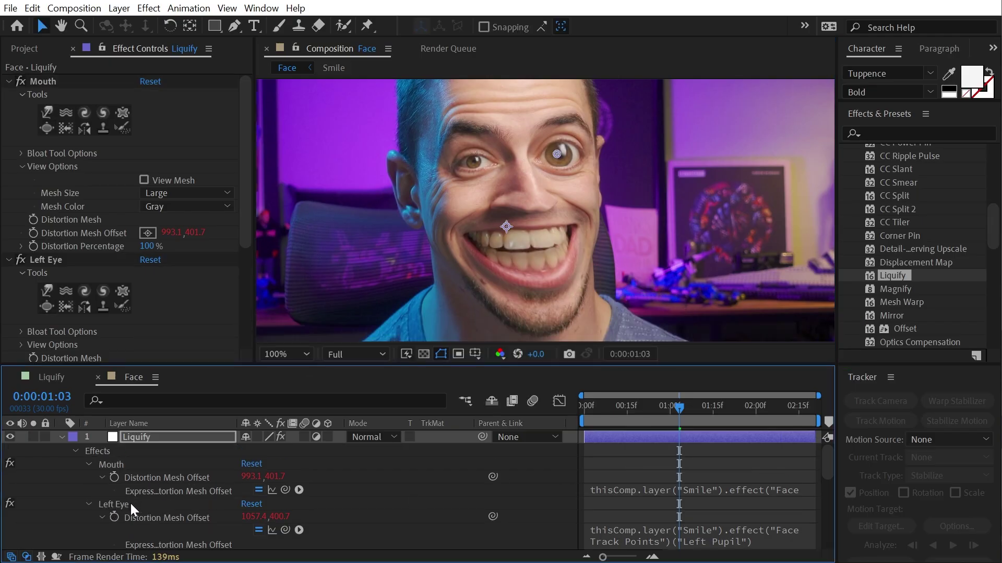
pyautogui.scroll(-2, 133, 503)
pyautogui.press('Return')
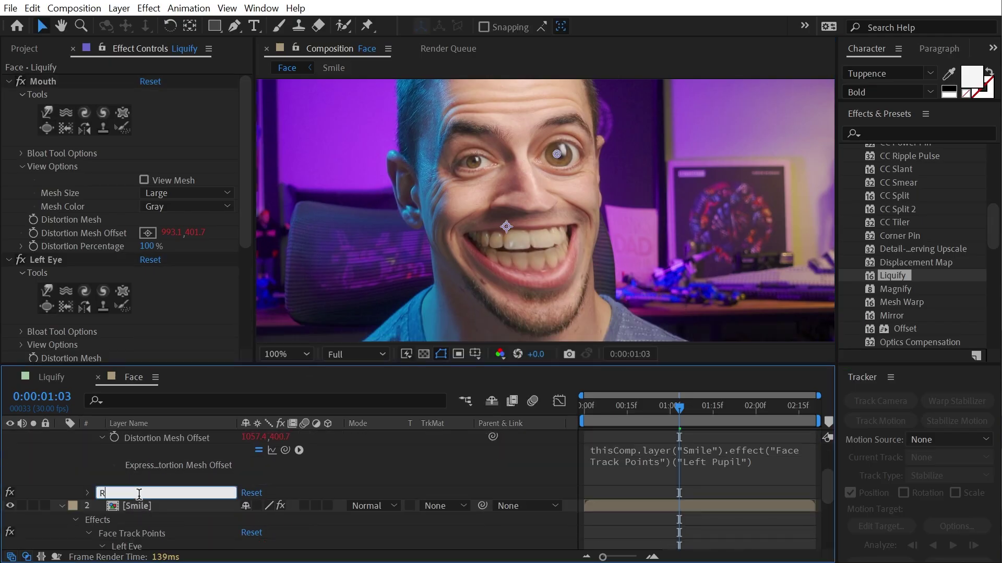
pyautogui.write('Right Eye')
pyautogui.press('Return')
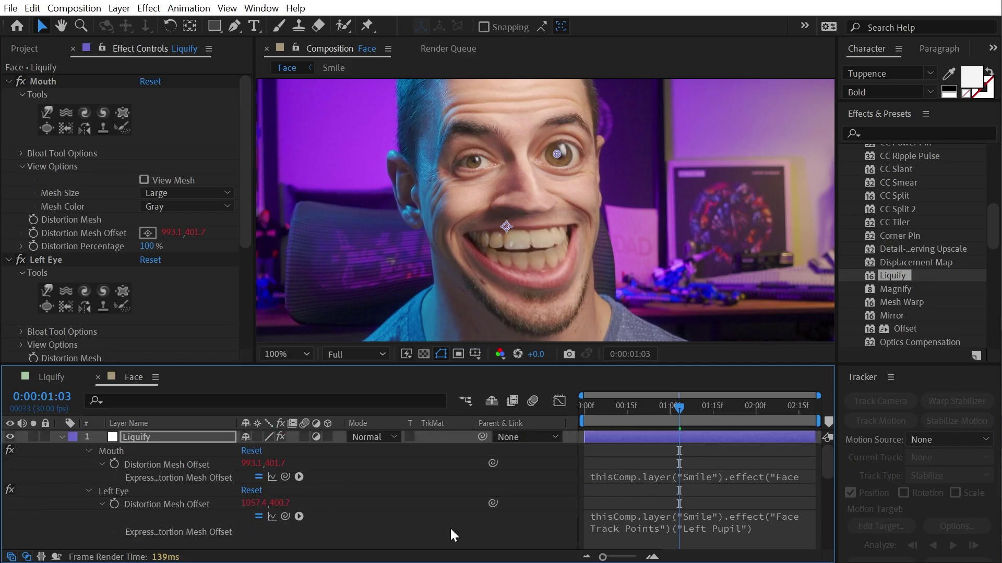
# - Change Left Pupil to Right Pupil in the Right Eye effect's Distortion Mesh Offset expression
pyautogui.click(727, 502)
pyautogui.click(773, 516)
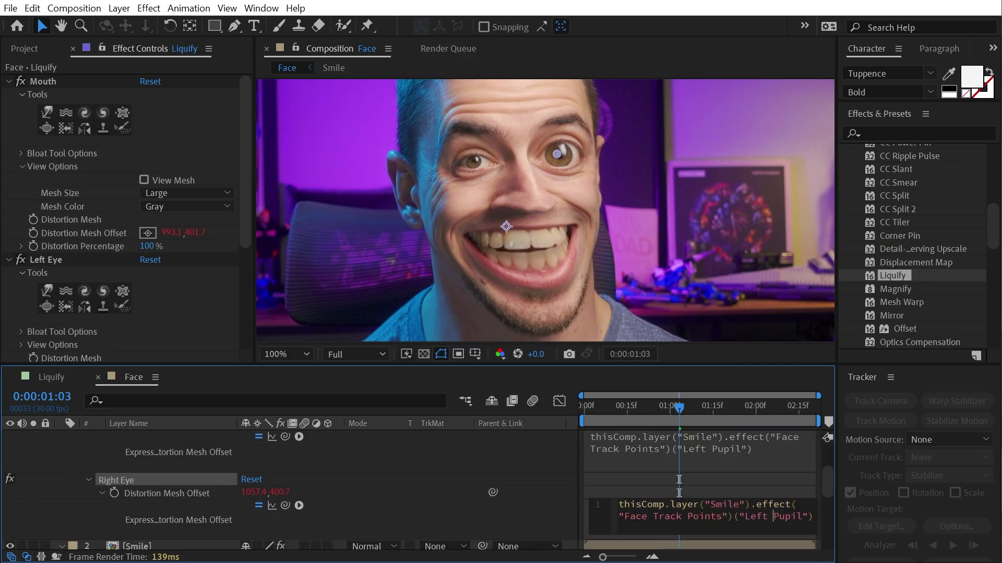
pyautogui.write('Right')
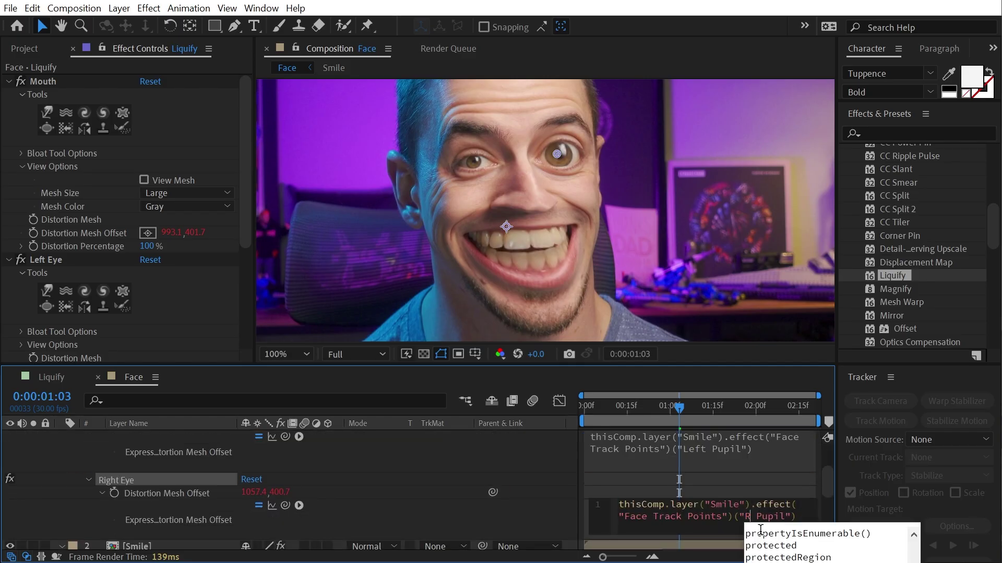
pyautogui.click(476, 451)
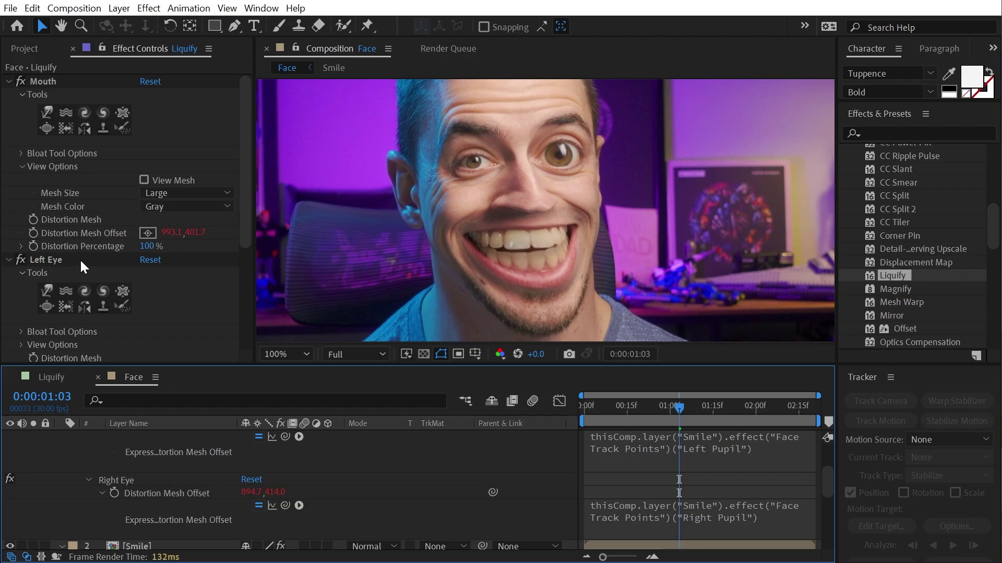
# - Enlarge the subject's right eye with the Right Eye effect's Bloat tool and set its Distortion Percentage to 78%
pyautogui.scroll(-4, 104, 261)
pyautogui.click(61, 232)
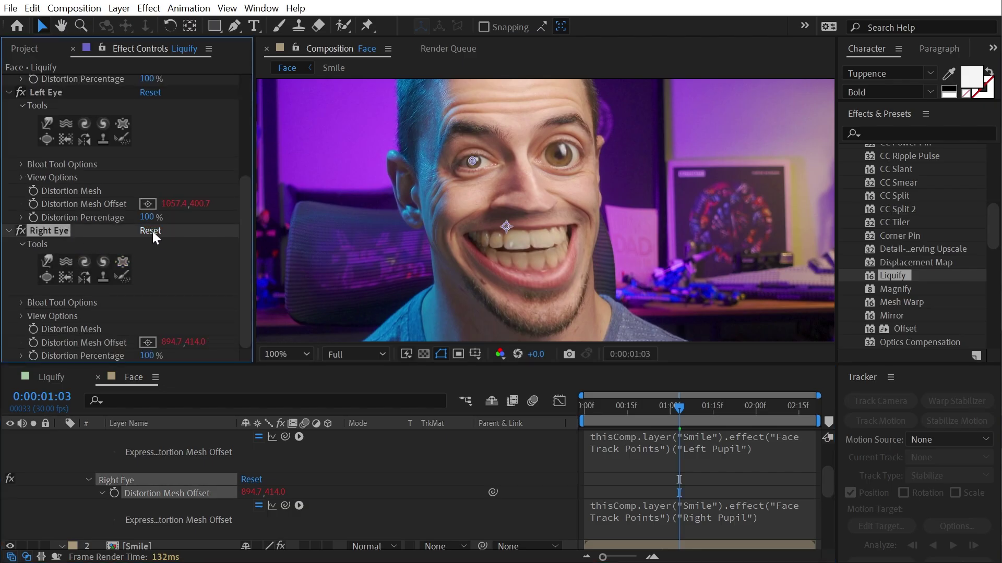
pyautogui.click(47, 277)
pyautogui.moveTo(493, 164); pyautogui.dragTo(503, 164)
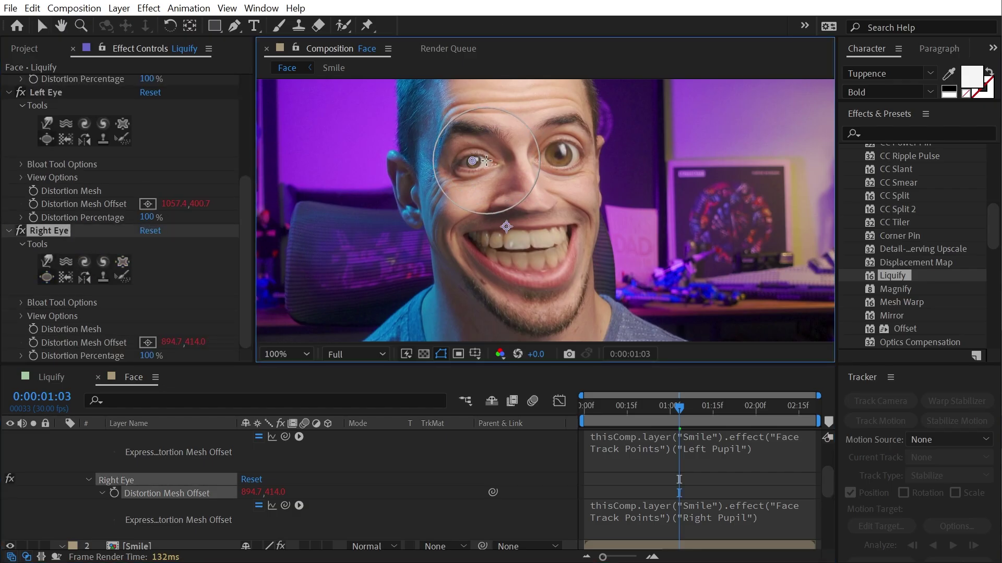
pyautogui.click(475, 160)
pyautogui.click(474, 160)
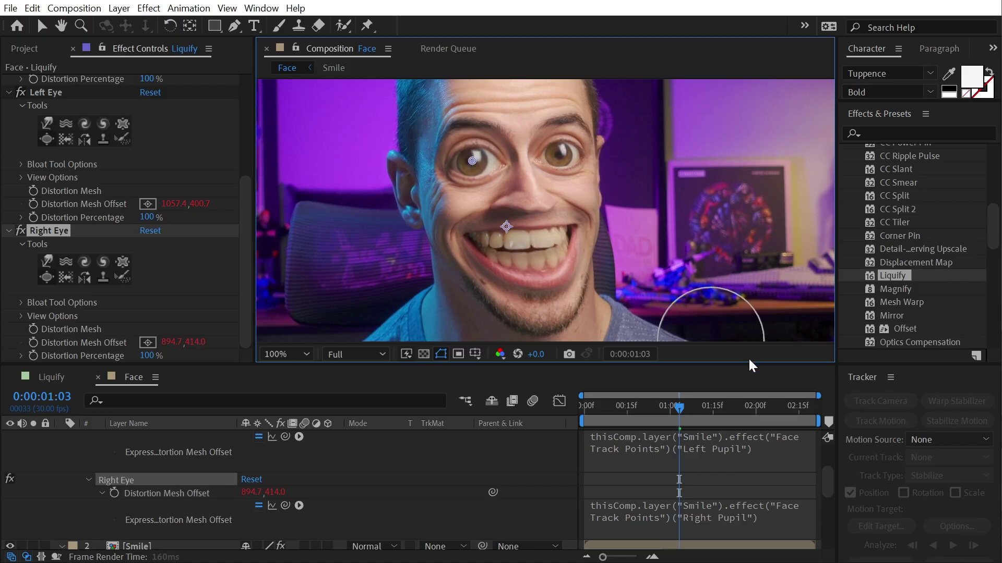
pyautogui.press(',')
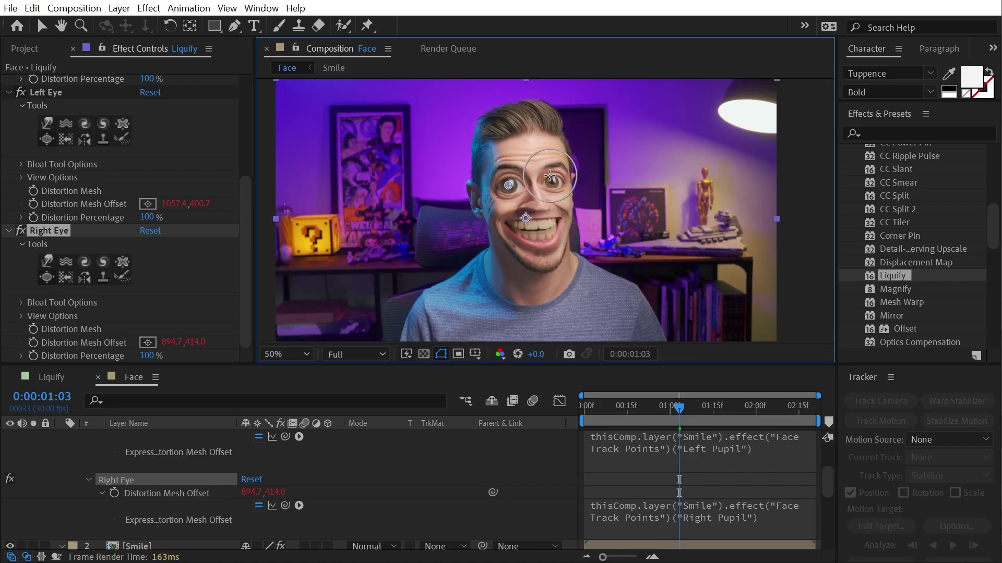
pyautogui.press('.')
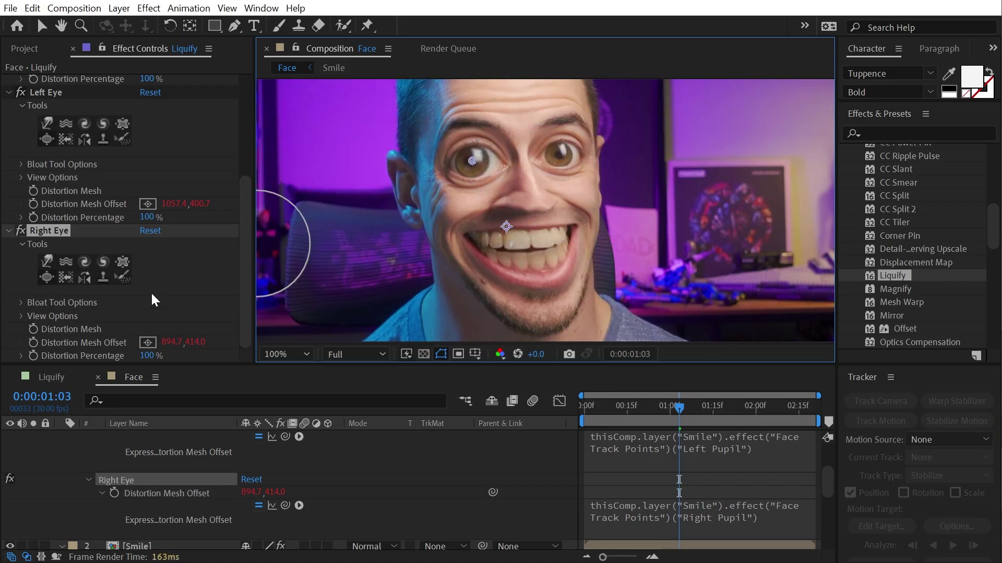
pyautogui.moveTo(146, 355); pyautogui.dragTo(123, 353)
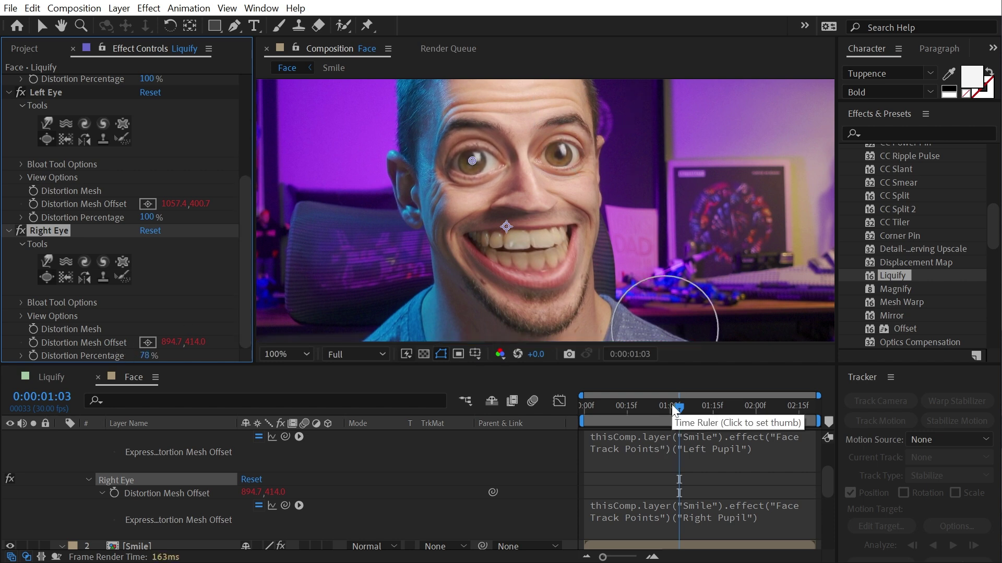
# - Scrub through the clip to 0:00:00:21, and toggle the Left Eye, Right Eye and Mouth effects off and on to compare their distortions
pyautogui.moveTo(662, 406); pyautogui.dragTo(593, 406)
pyautogui.moveTo(680, 415); pyautogui.dragTo(644, 404)
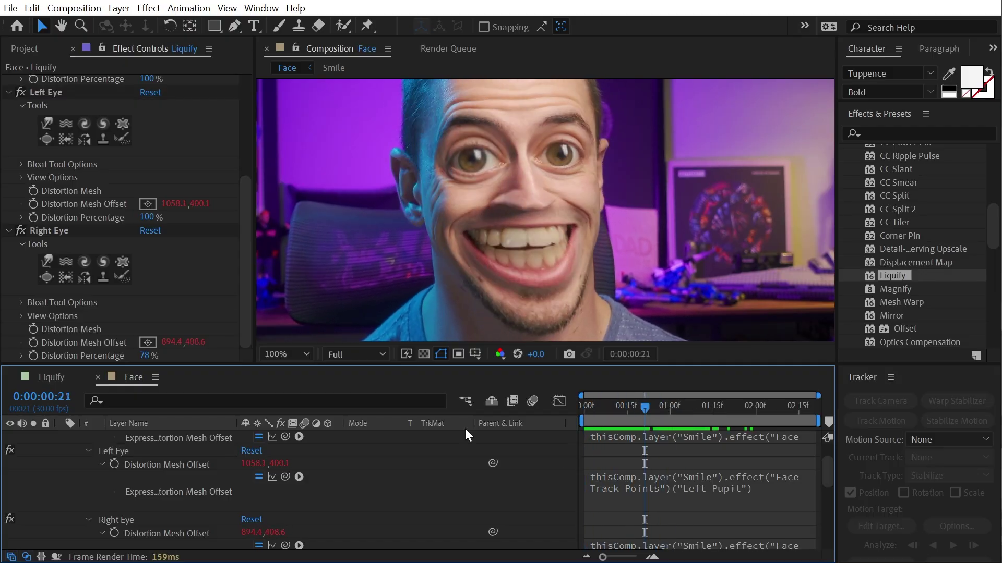
pyautogui.click(11, 451)
pyautogui.click(9, 518)
pyautogui.click(8, 518)
pyautogui.scroll(1, 8, 516)
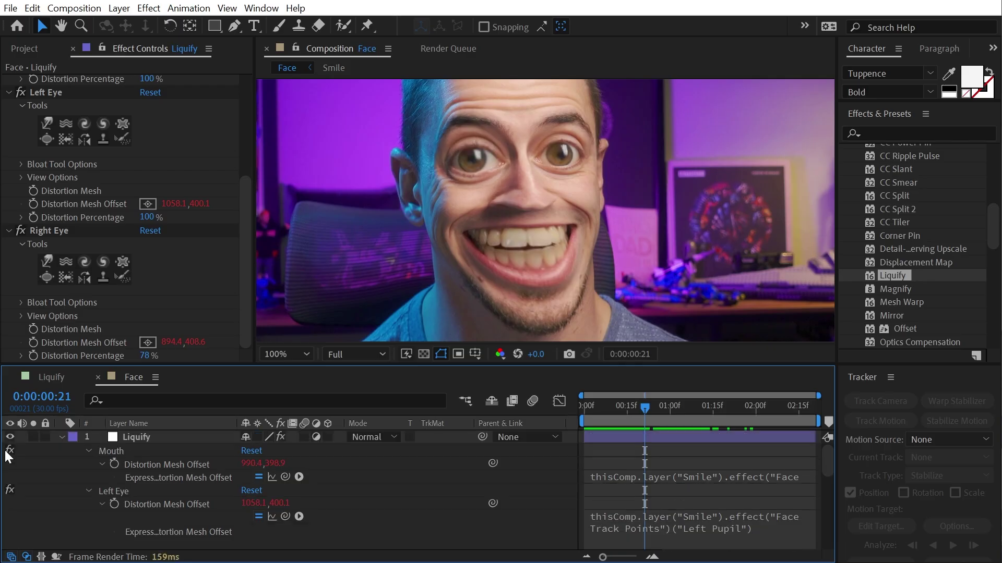
pyautogui.click(7, 450)
pyautogui.click(9, 450)
pyautogui.click(9, 450)
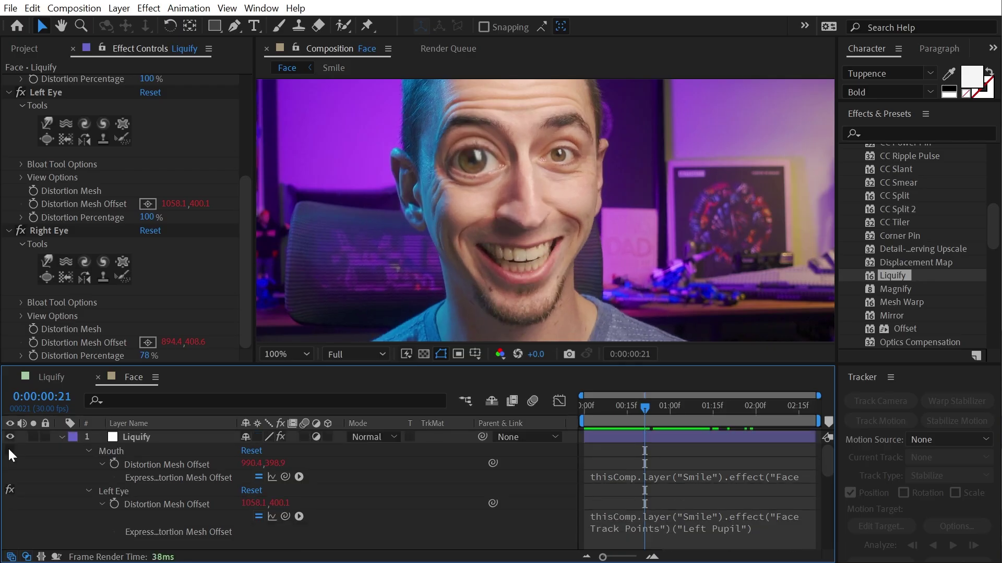
pyautogui.click(9, 451)
# - Restore the subject's left eye on the Mouth effect's mesh with the Reconstruction tool
pyautogui.click(116, 452)
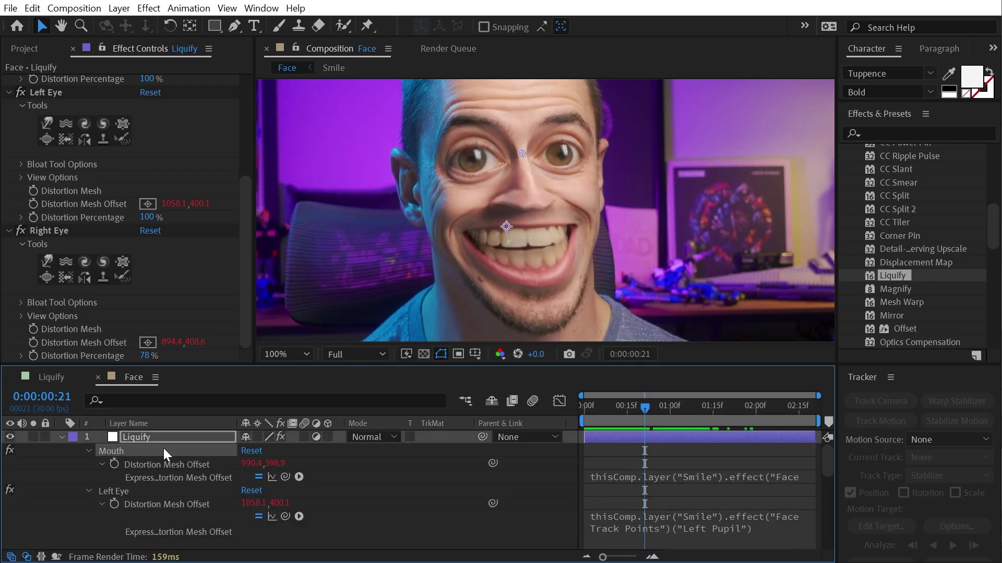
pyautogui.scroll(4, 57, 163)
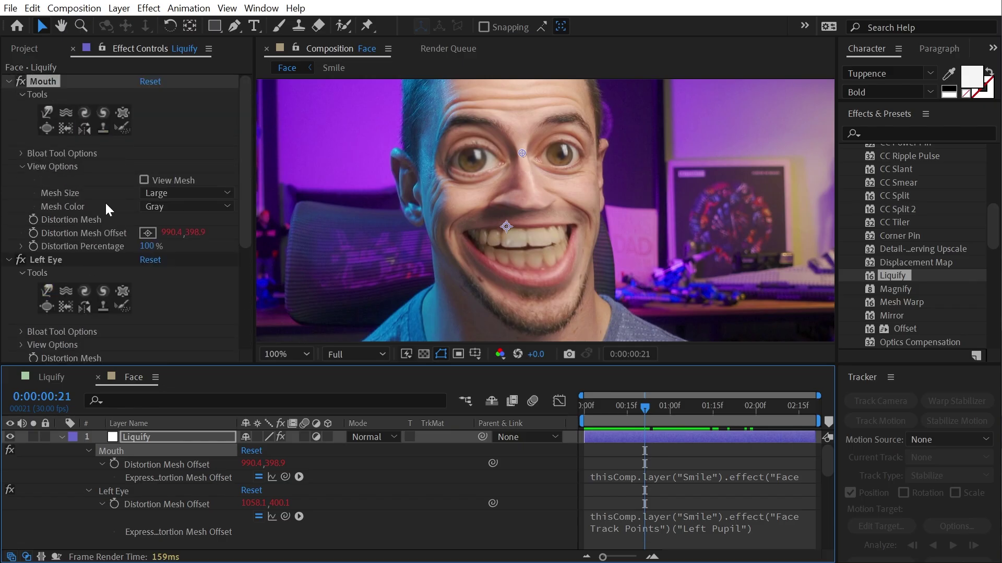
pyautogui.click(121, 125)
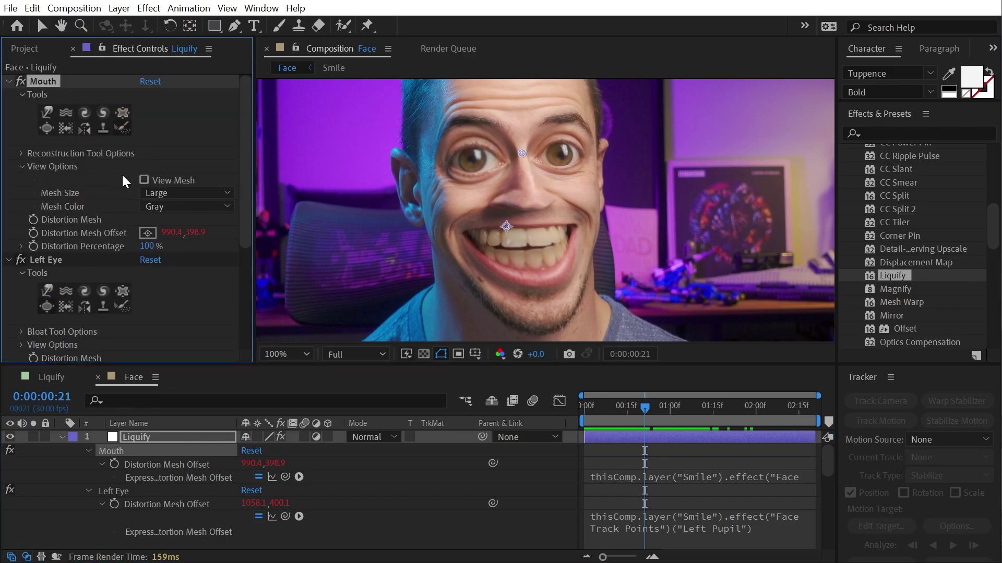
pyautogui.moveTo(561, 153)
pyautogui.mouseDown()
pyautogui.moveTo(568, 128)
pyautogui.moveTo(582, 148)
pyautogui.moveTo(585, 130)
pyautogui.moveTo(539, 124)
pyautogui.moveTo(536, 147)
pyautogui.moveTo(567, 134)
pyautogui.mouseUp()
# - Collapse the Mouth effect, and ready the Left Eye effect's Bloat brush over the subject's left pupil
pyautogui.click(55, 256)
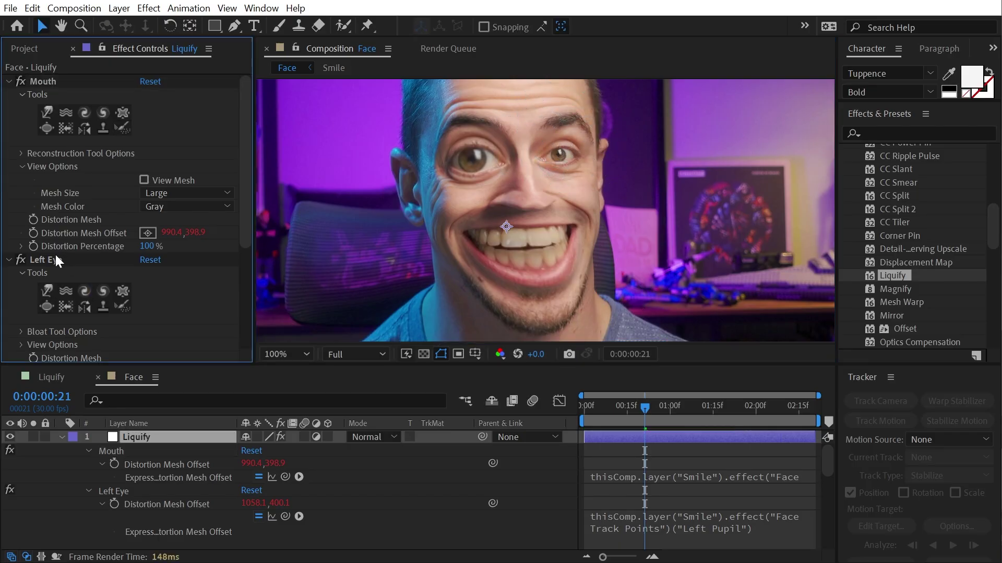
pyautogui.click(9, 80)
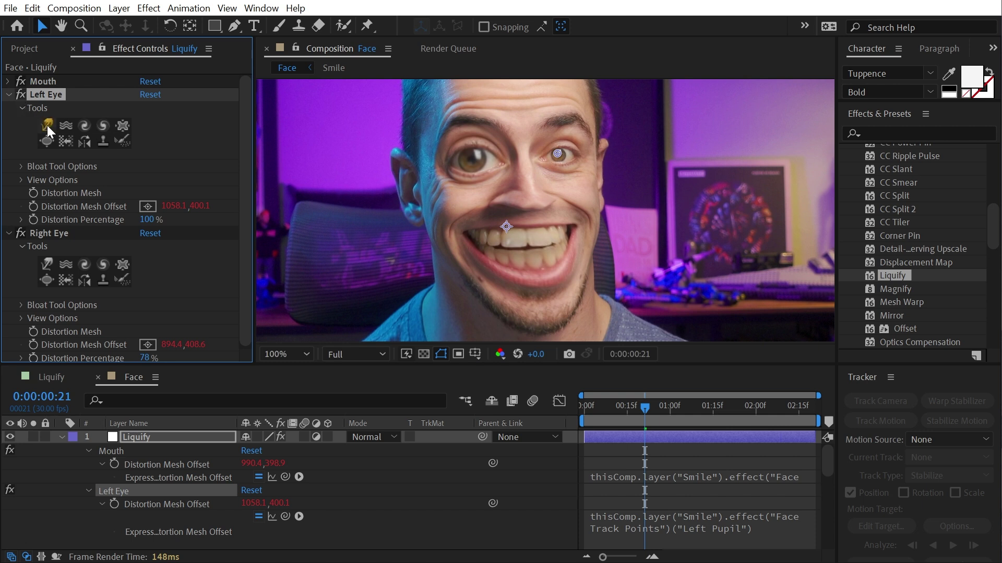
pyautogui.click(50, 142)
pyautogui.click(557, 155)
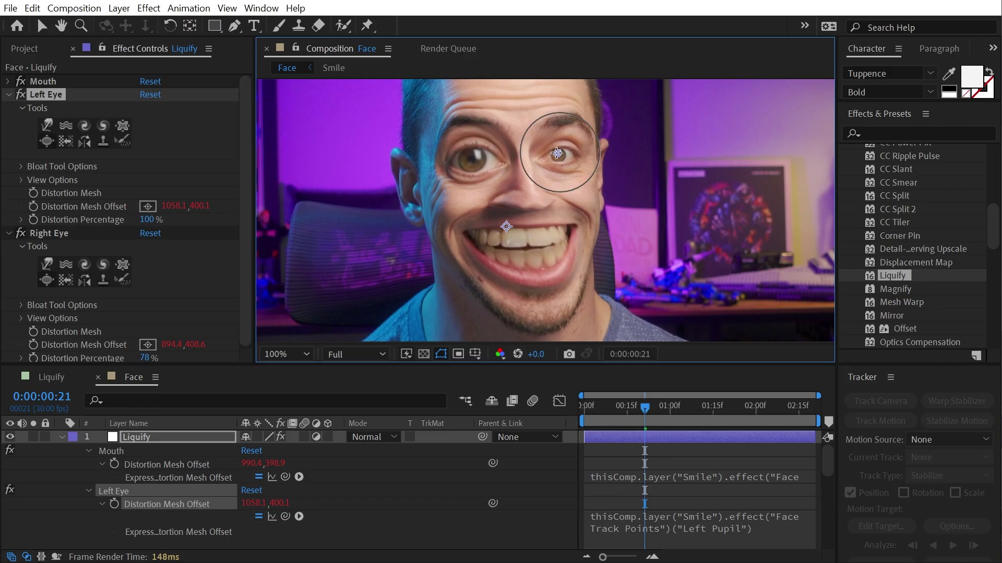
# - Inspect the Left Eye effect's Distortion Mesh Offset expression, and close the Tracker panel to widen the timeline
pyautogui.doubleClick(84, 207)
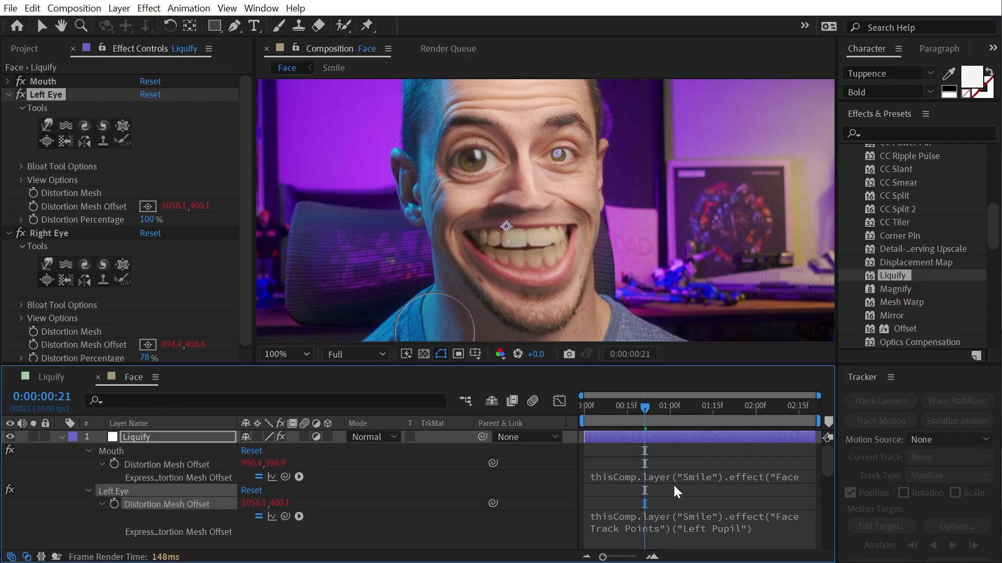
pyautogui.scroll(-3, 676, 492)
pyautogui.click(774, 500)
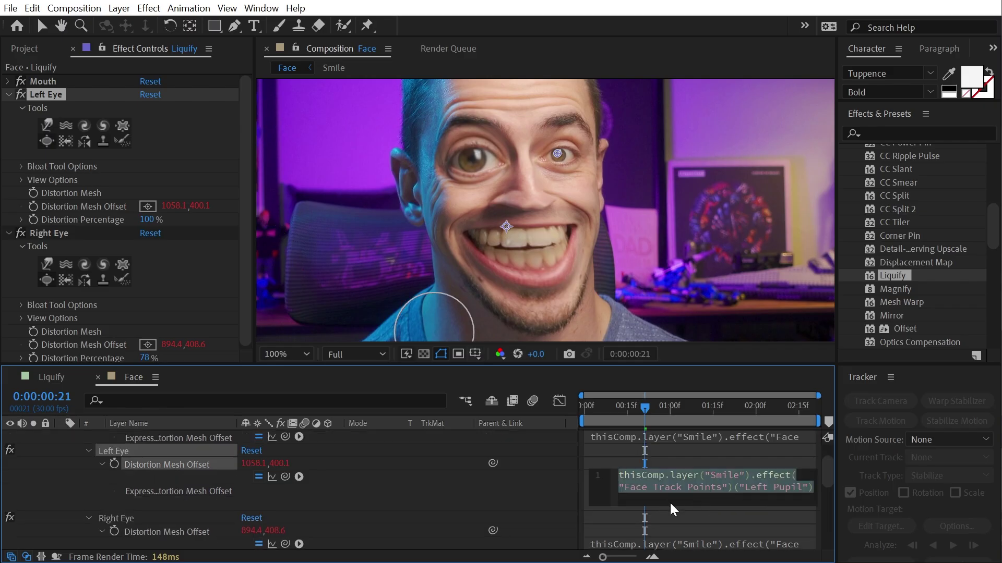
pyautogui.click(569, 477)
pyautogui.rightClick(870, 377)
pyautogui.click(877, 388)
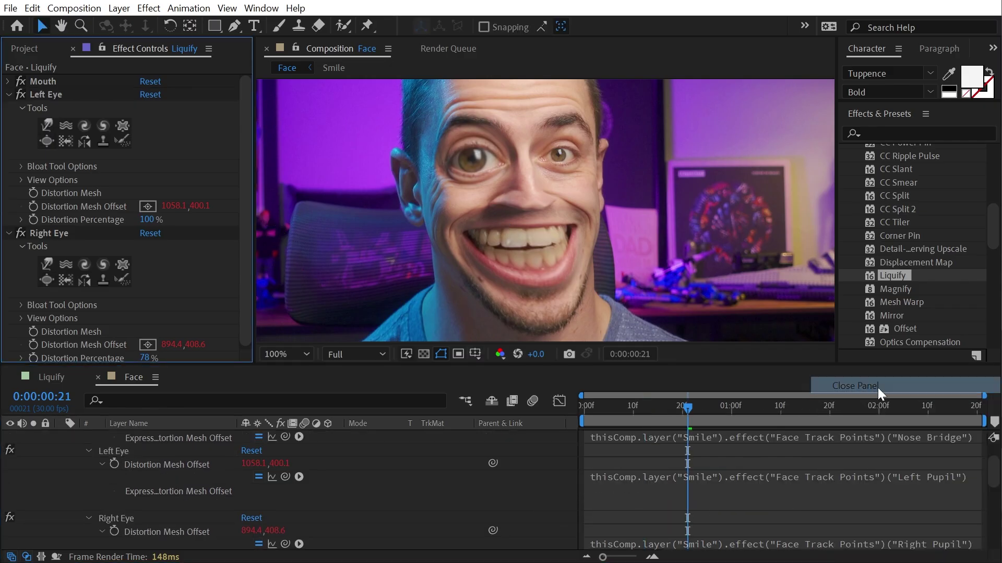
# - Hide the Mode and TrkMat columns, and append +value to the Left Eye effect's Distortion Mesh Offset expression
pyautogui.click(26, 557)
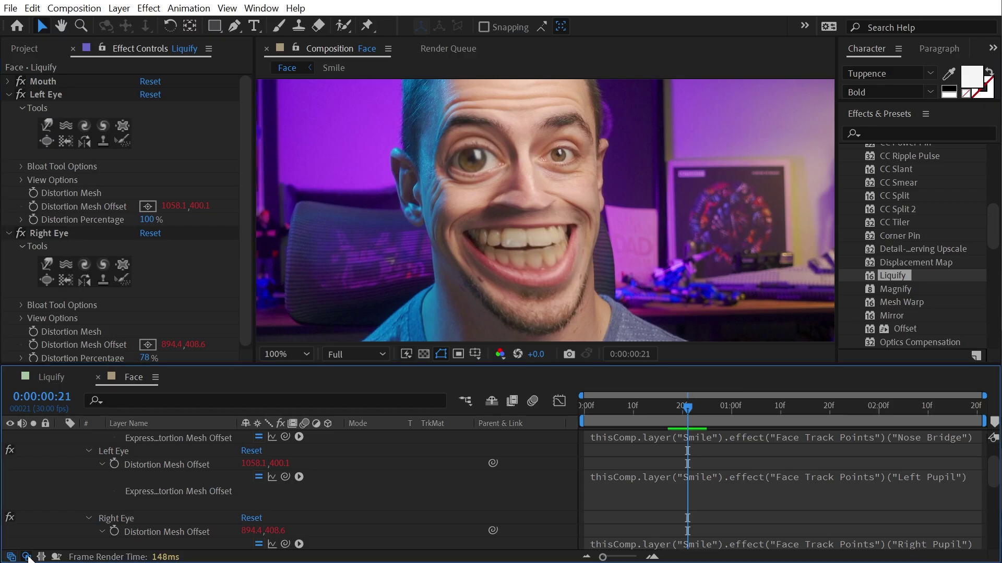
pyautogui.click(769, 482)
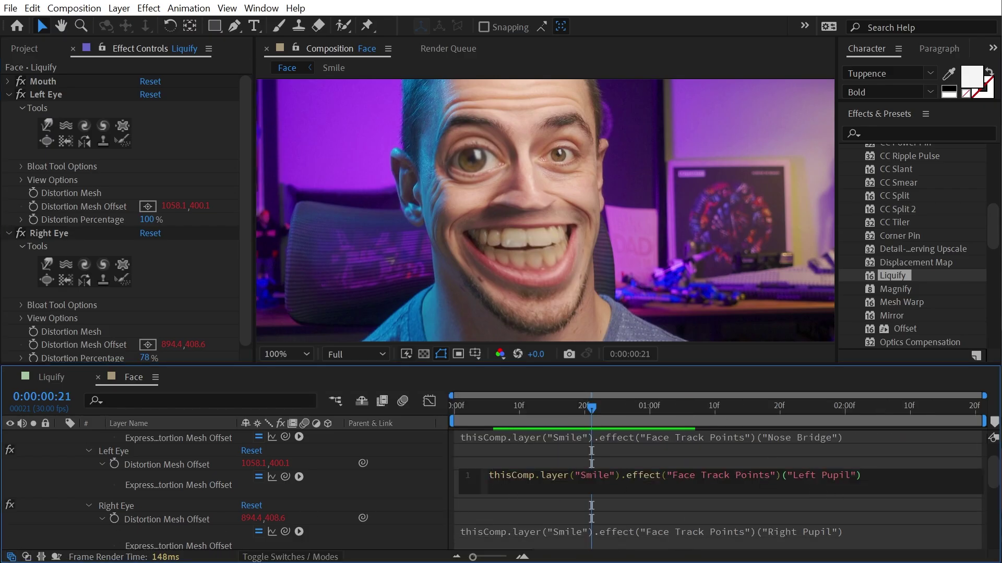
pyautogui.write('value')
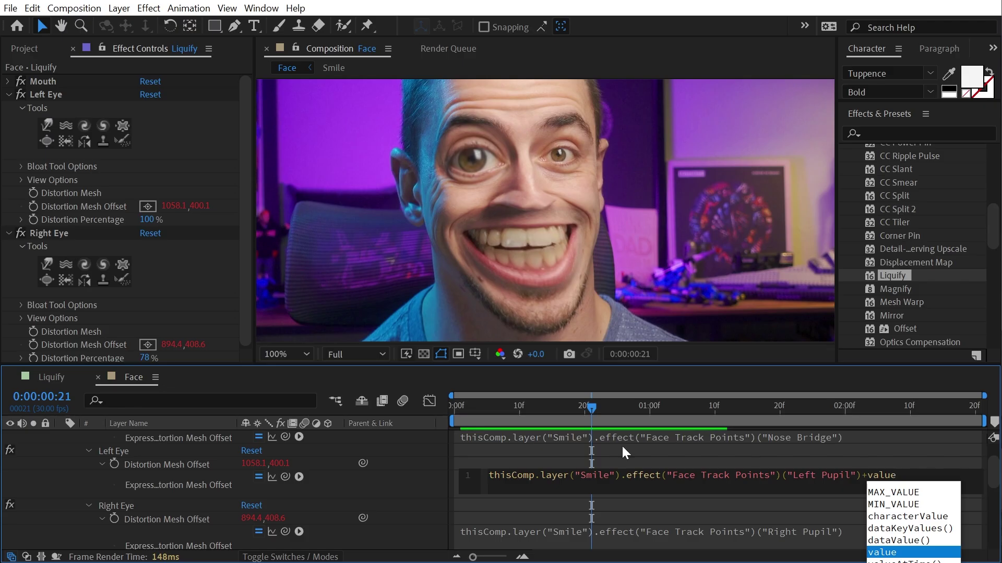
pyautogui.click(623, 451)
# - Shift the Left Eye effect's mesh offset point to the nose bridge, and bloat the subject's left pupil at 0:00:00:20
pyautogui.moveTo(529, 145); pyautogui.dragTo(553, 167)
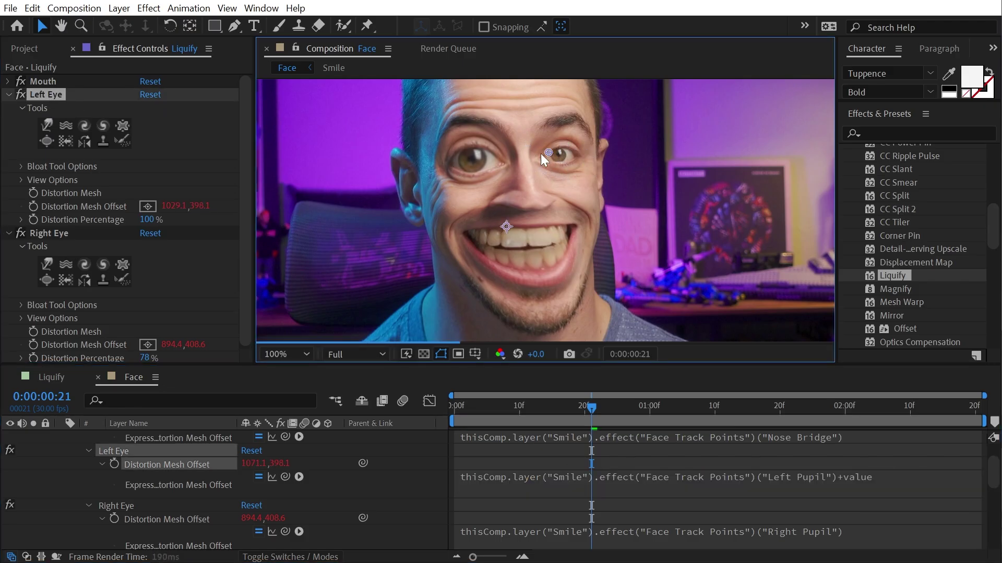
pyautogui.moveTo(592, 406)
pyautogui.mouseDown()
pyautogui.moveTo(501, 410)
pyautogui.moveTo(627, 420)
pyautogui.moveTo(585, 410)
pyautogui.mouseUp()
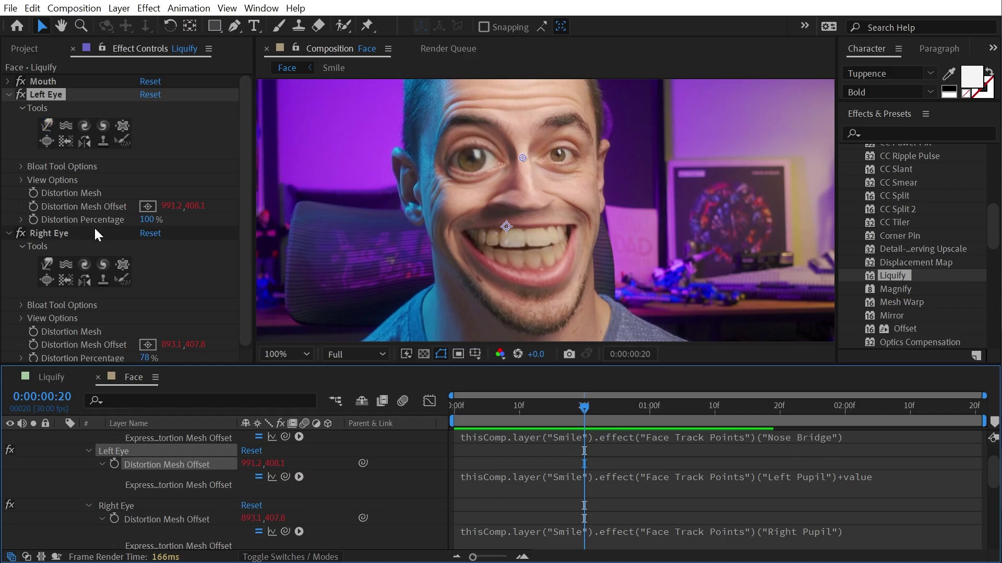
pyautogui.click(48, 140)
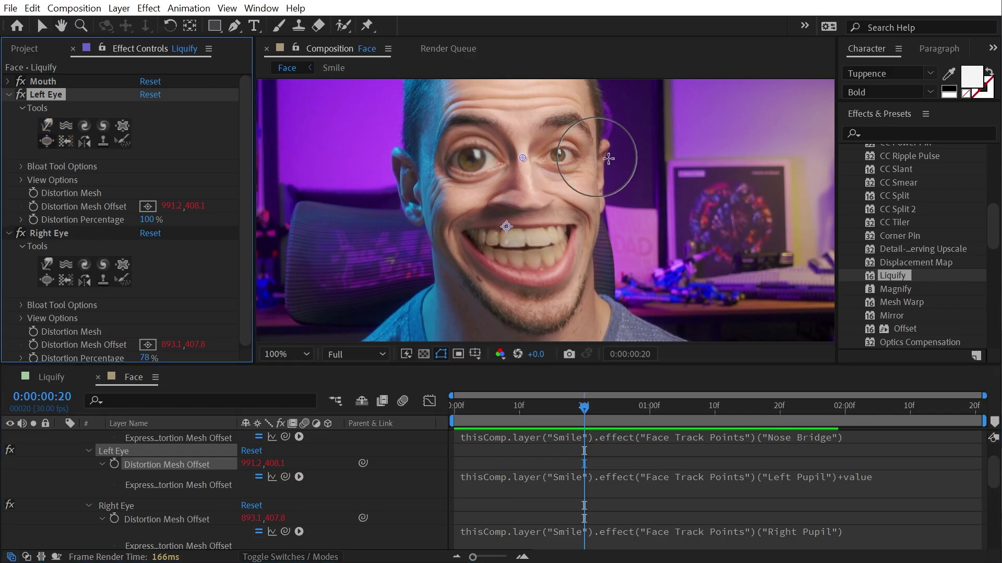
pyautogui.click(557, 153)
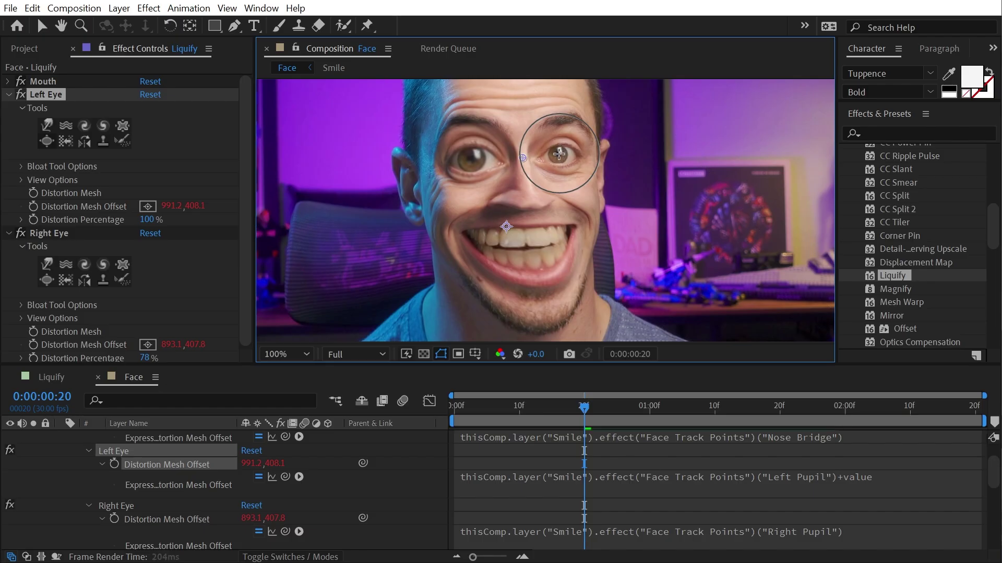
# - Preview the clip from the first frame with the whole composition in view to check the eye distortions
pyautogui.scroll(-2, 600, 209)
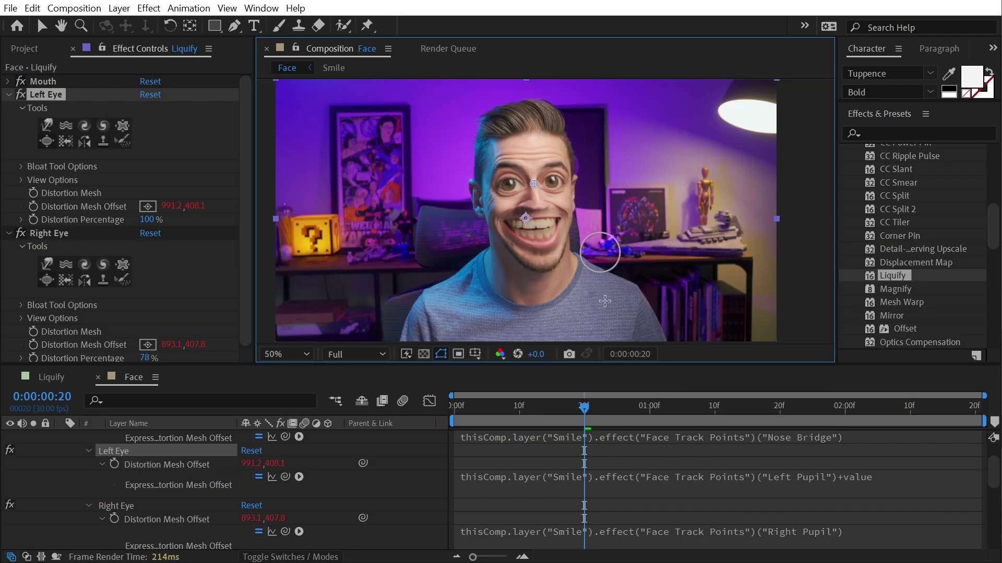
pyautogui.moveTo(584, 407); pyautogui.dragTo(407, 422)
pyautogui.press('space')
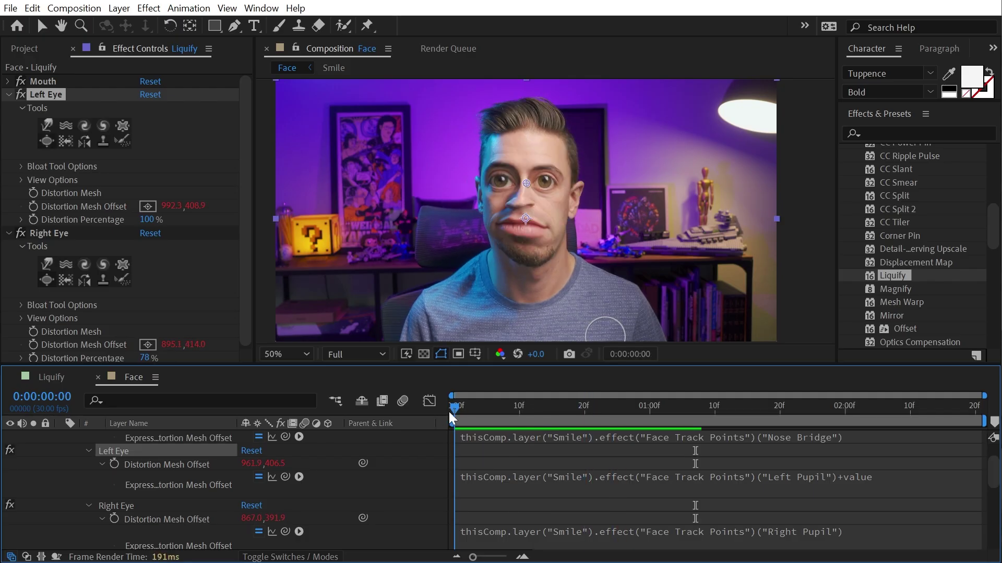
pyautogui.press('space')
# - At 0:00:00:25, enable keyframing of Distortion Percentage on the Left Eye, Right Eye and Mouth effects
pyautogui.press('pageup')
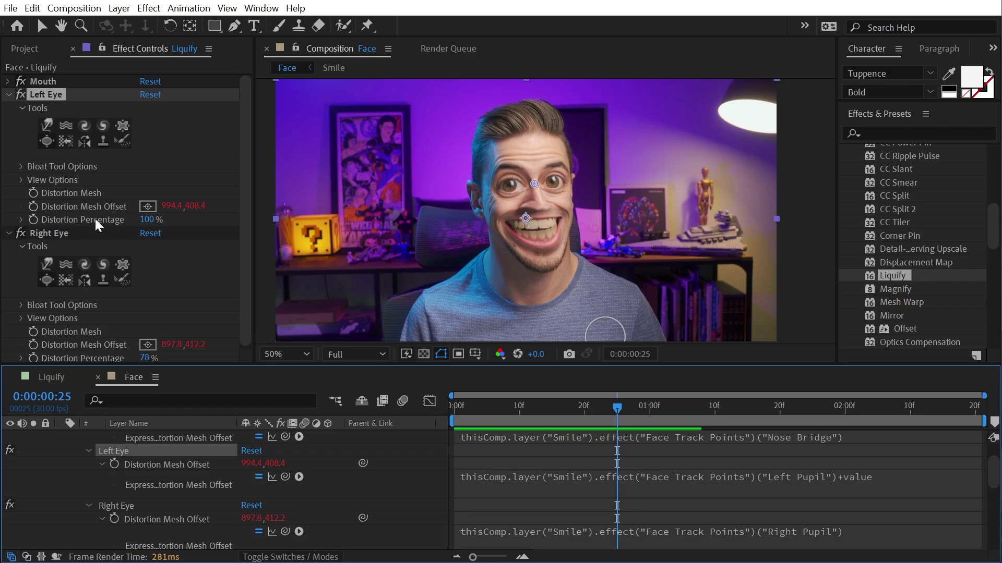
pyautogui.click(33, 220)
pyautogui.click(34, 358)
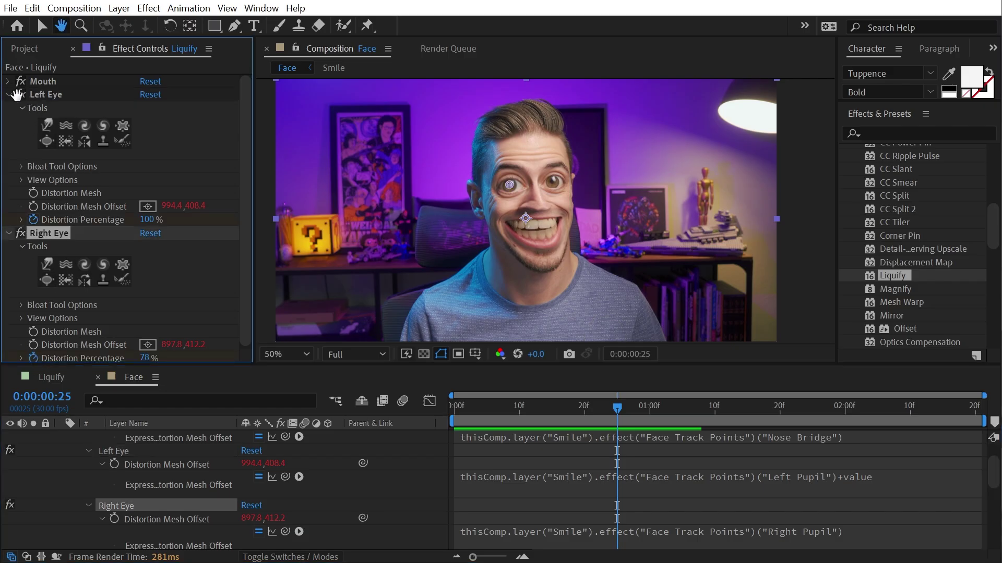
pyautogui.click(8, 81)
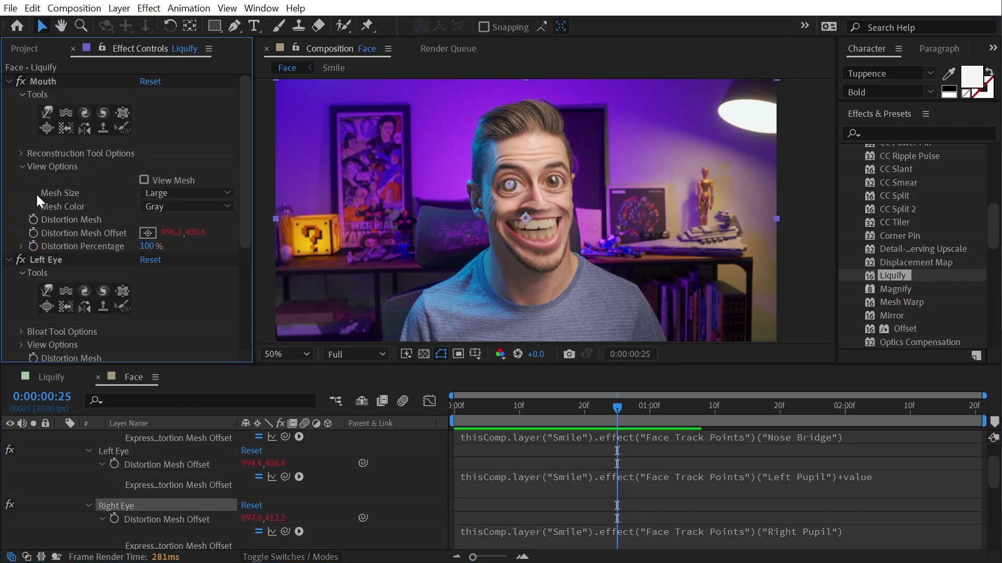
pyautogui.click(33, 244)
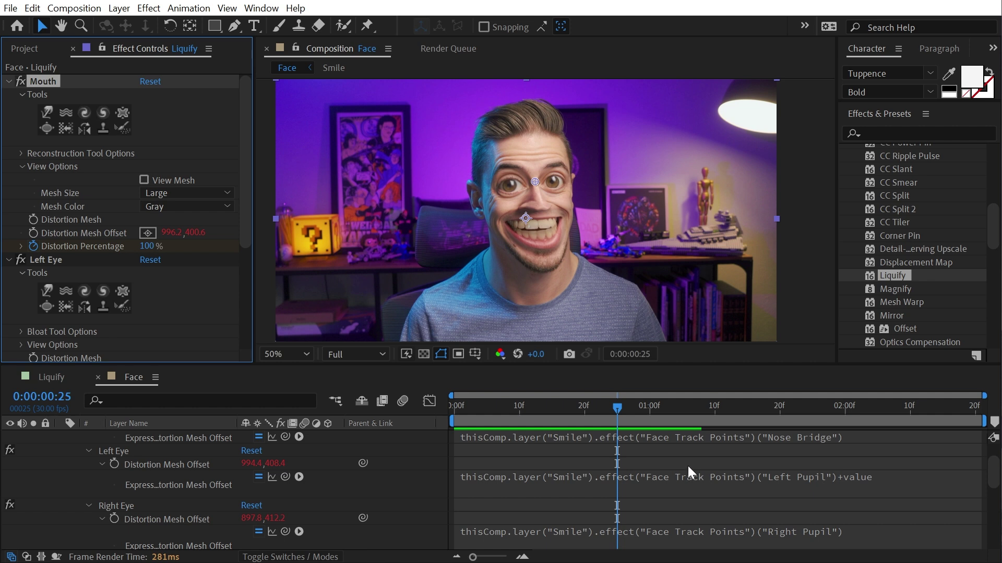
# - Reveal the layer's keyframes, and set the Distortion Percentage of Mouth, Left Eye and Right Eye to 0% at 0:00:00:07
pyautogui.press('u')
pyautogui.moveTo(614, 410); pyautogui.dragTo(501, 418)
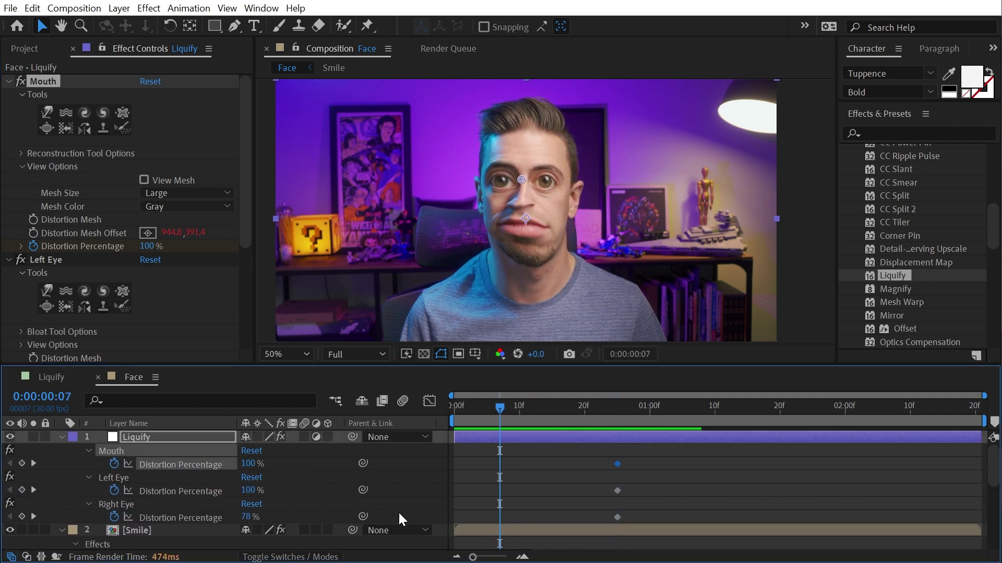
pyautogui.click(253, 464)
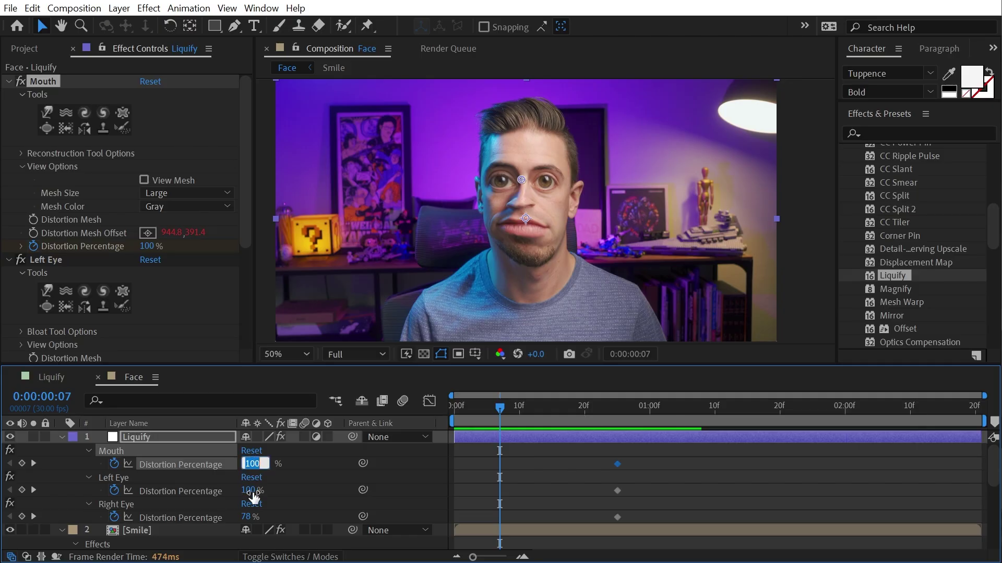
pyautogui.write('0')
pyautogui.press('Tab')
pyautogui.write('0')
pyautogui.press('Tab')
pyautogui.write('0')
pyautogui.press('Return')
# - Ease all the Distortion Percentage keyframes into smooth S-curves in the Graph Editor, and preview the animation from the start
pyautogui.moveTo(642, 457); pyautogui.dragTo(464, 523)
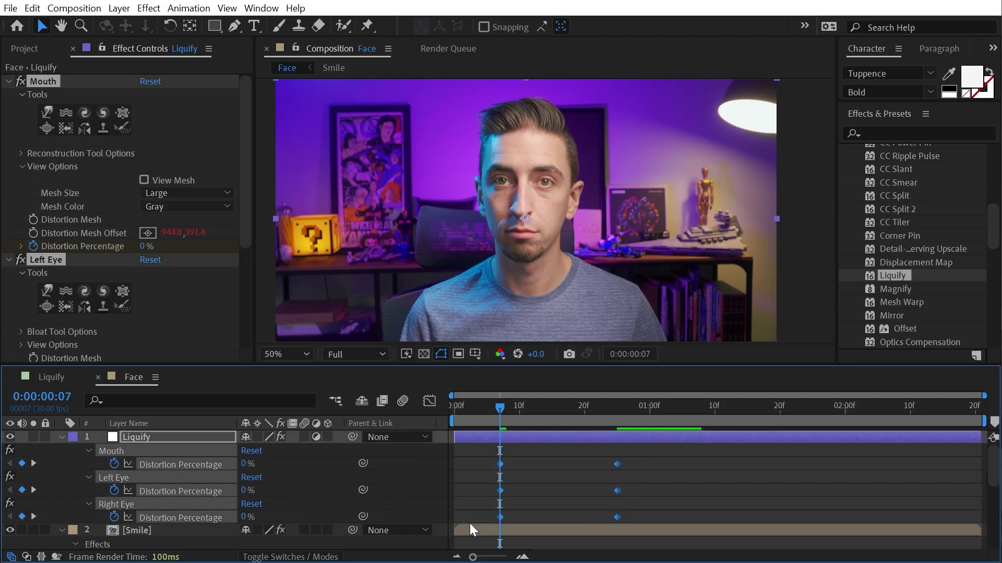
pyautogui.click(429, 400)
pyautogui.moveTo(639, 469); pyautogui.dragTo(594, 422)
pyautogui.moveTo(578, 456); pyautogui.dragTo(546, 456)
pyautogui.click(500, 519)
pyautogui.moveTo(538, 519); pyautogui.dragTo(554, 519)
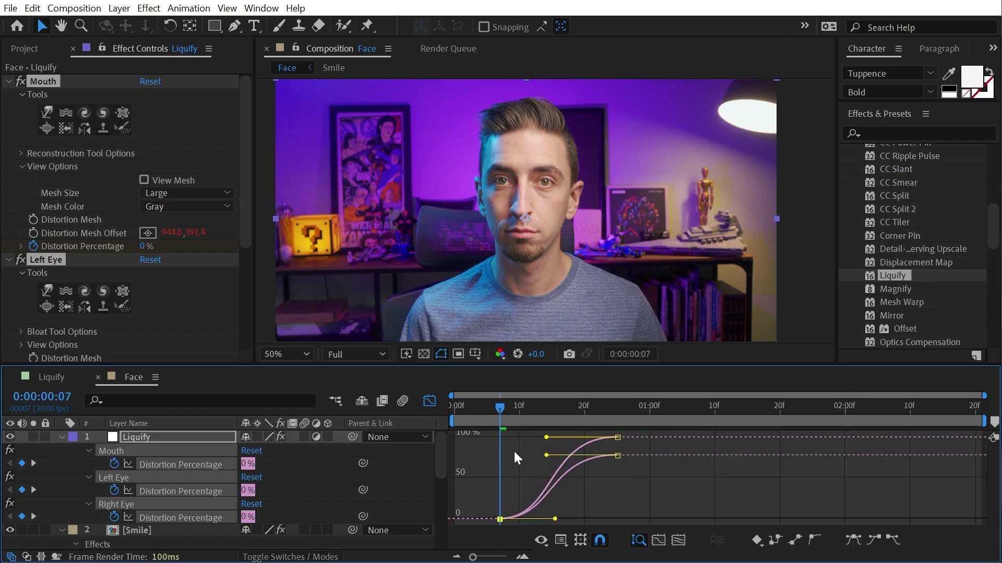
pyautogui.press('Home')
pyautogui.press('space')
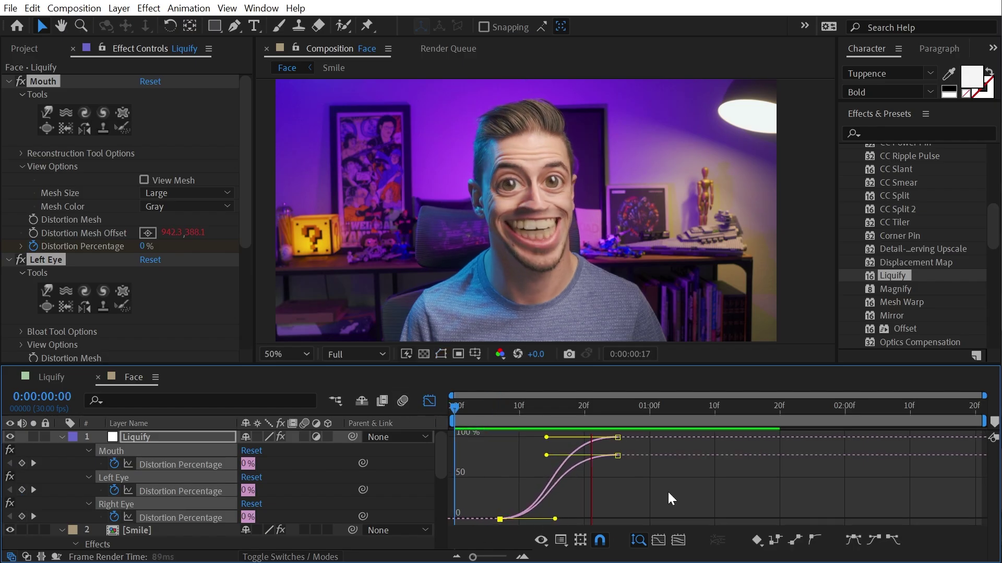
# - Duplicate the Distortion Percentage keyframes at 0:00:01:27 in reversed order so the distortions fade out, and preview the result
pyautogui.moveTo(751, 422); pyautogui.dragTo(825, 428)
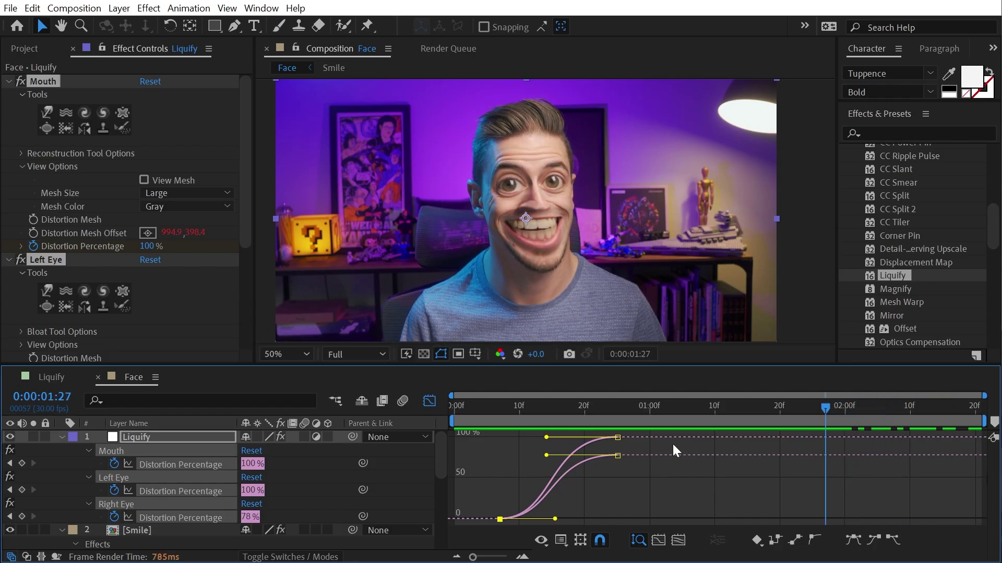
pyautogui.moveTo(651, 432); pyautogui.dragTo(481, 526)
pyautogui.hotkey('shift', 'F3')
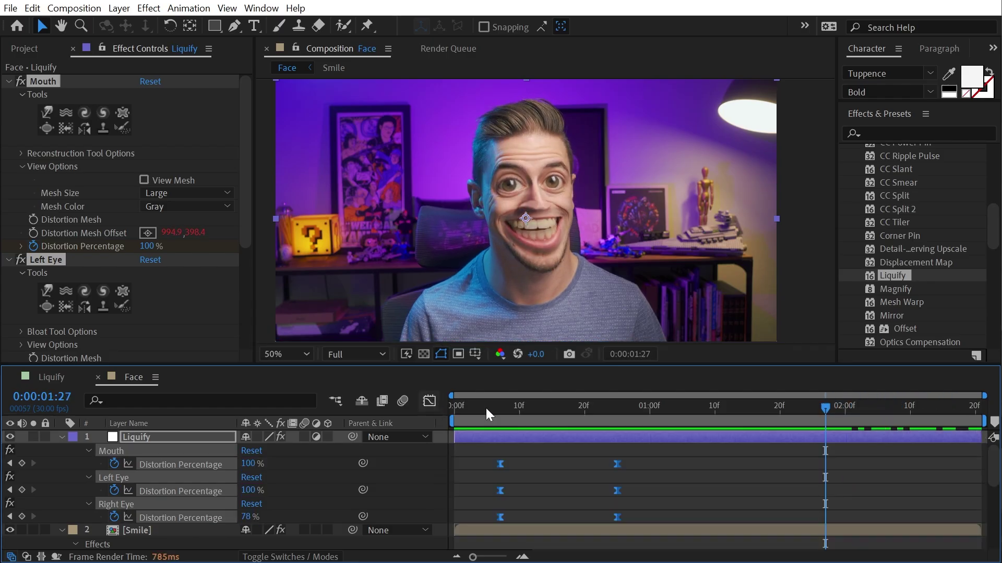
pyautogui.hotkey('ctrl', 'v')
pyautogui.rightClick(824, 463)
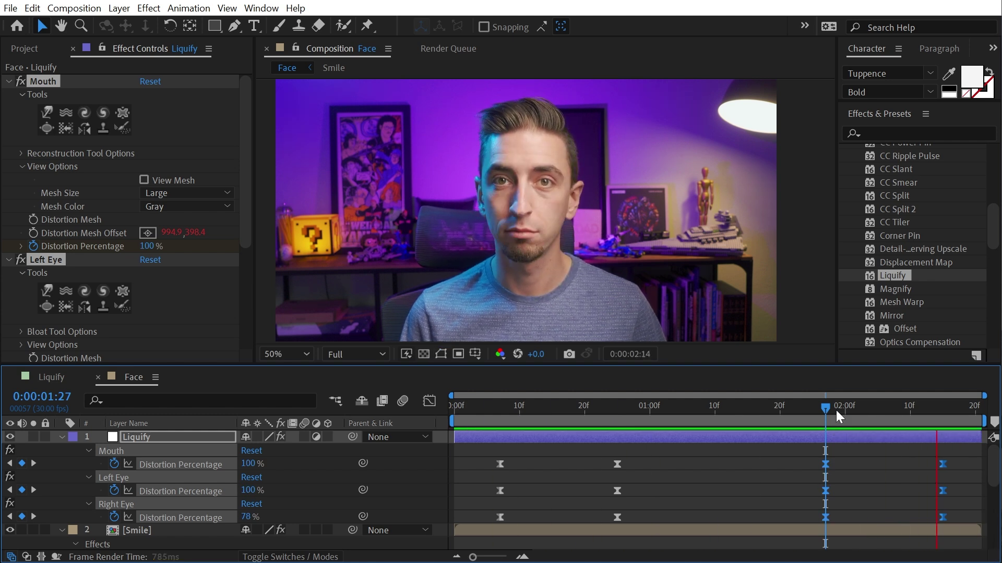
pyautogui.press('space')
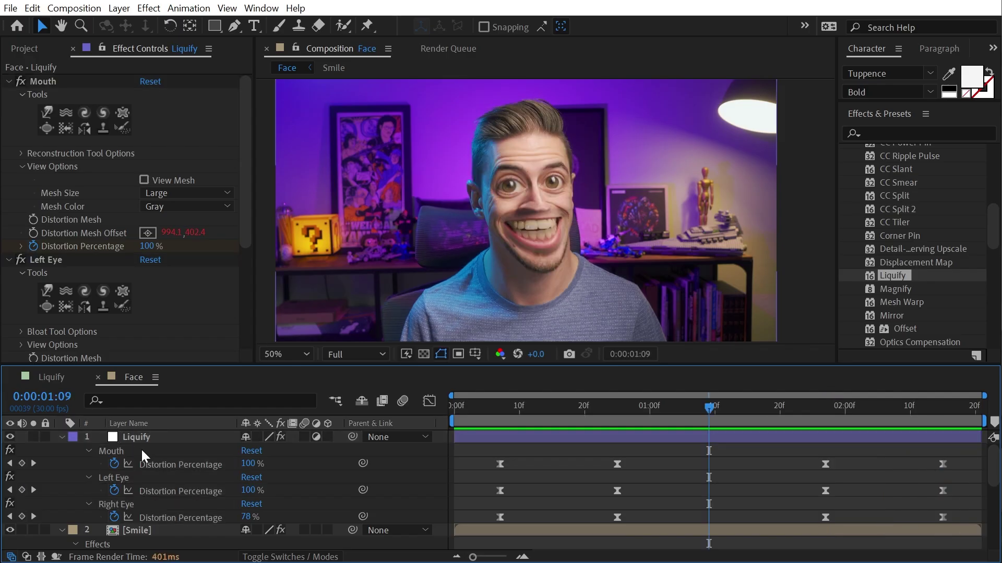
# - Bloat the subject's forehead on the Mouth effect with an enlarged Bloat brush
pyautogui.click(130, 449)
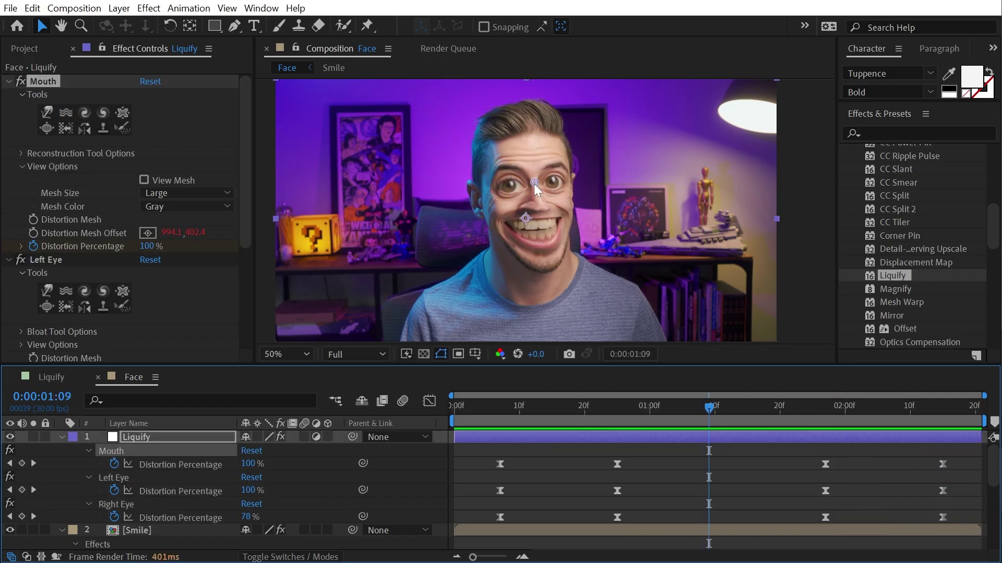
pyautogui.click(47, 127)
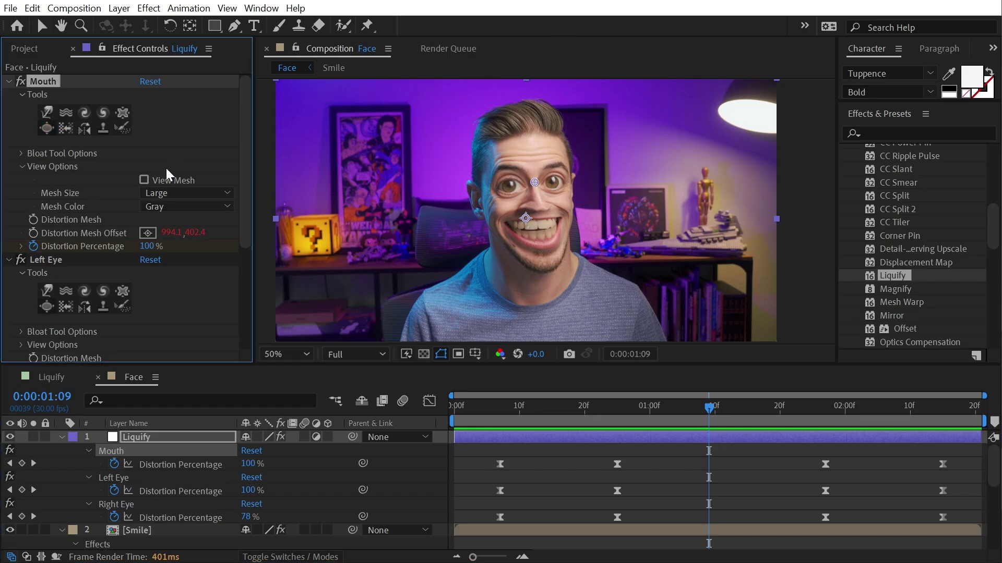
pyautogui.keyDown('ctrl'); pyautogui.moveTo(552, 144); pyautogui.dragTo(536, 148); pyautogui.keyUp('ctrl')
# - Collapse the three effects, move Mouth below Right Eye, and toggle Mouth off and on to compare
pyautogui.click(8, 81)
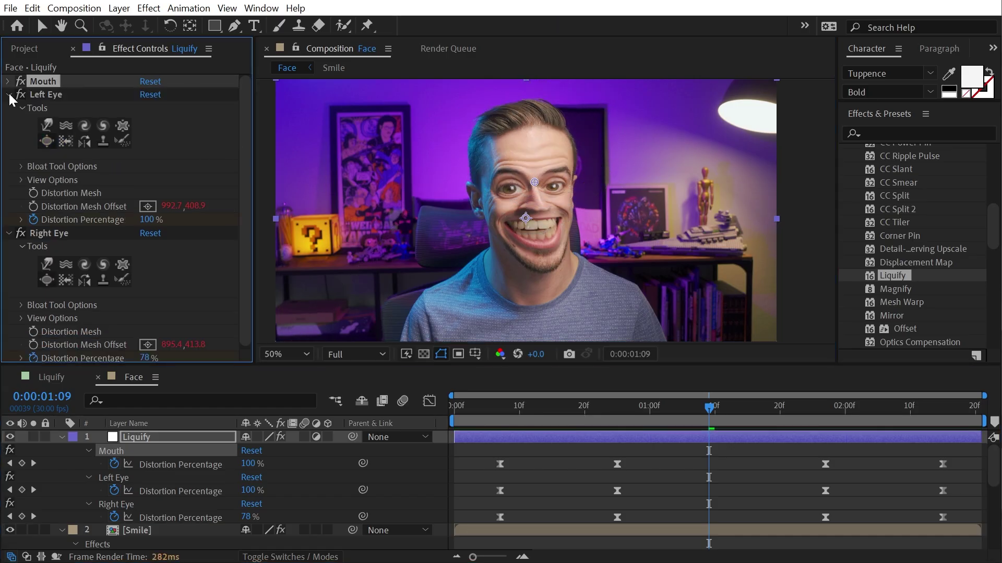
pyautogui.click(8, 95)
pyautogui.click(8, 108)
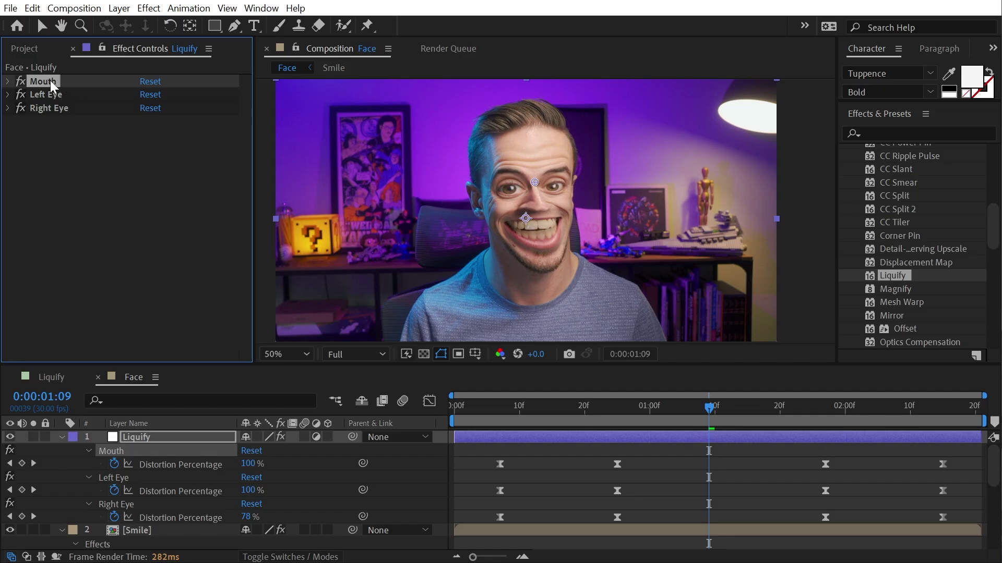
pyautogui.moveTo(50, 80); pyautogui.dragTo(52, 123)
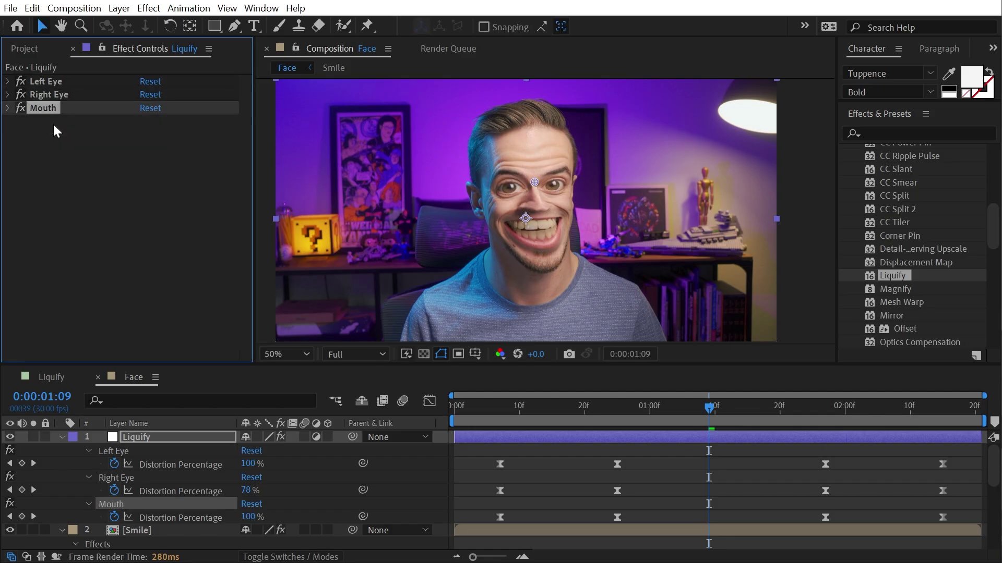
pyautogui.click(22, 107)
pyautogui.click(22, 107)
# - Bloat the subject's hair on the Mouth effect with the Bloat tool, and preview the animation
pyautogui.click(8, 108)
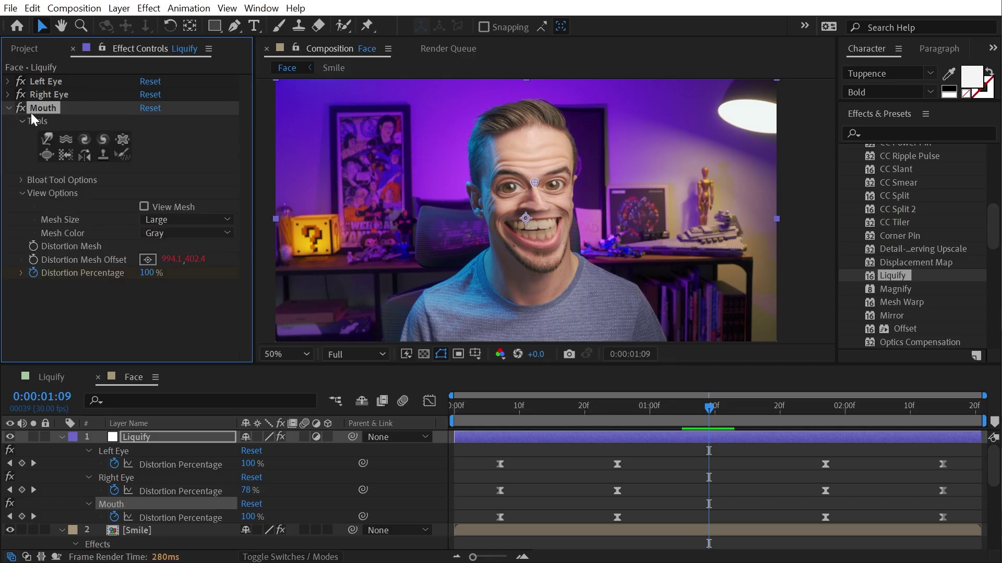
pyautogui.click(47, 154)
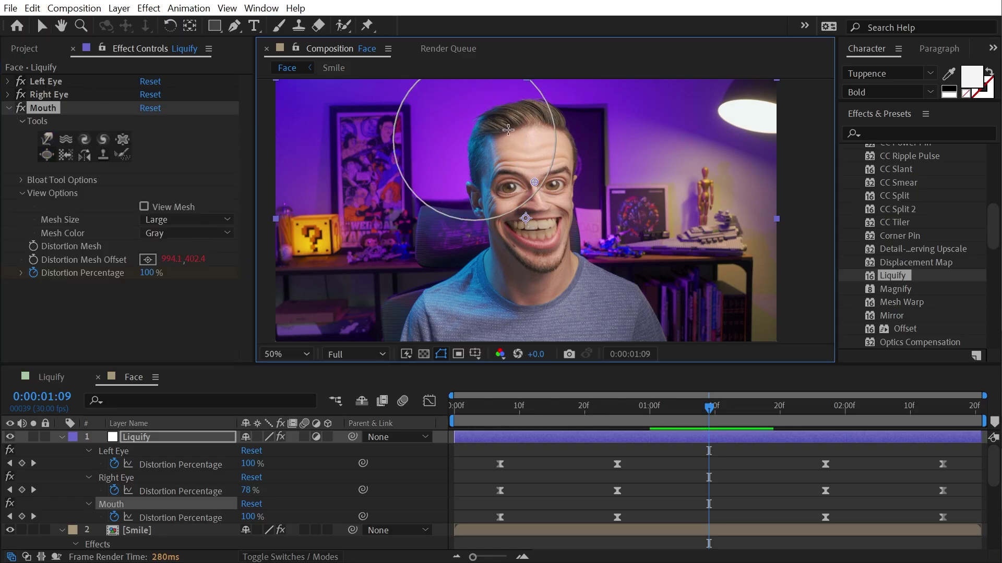
pyautogui.moveTo(495, 113)
pyautogui.mouseDown()
pyautogui.moveTo(493, 104)
pyautogui.moveTo(558, 118)
pyautogui.mouseUp()
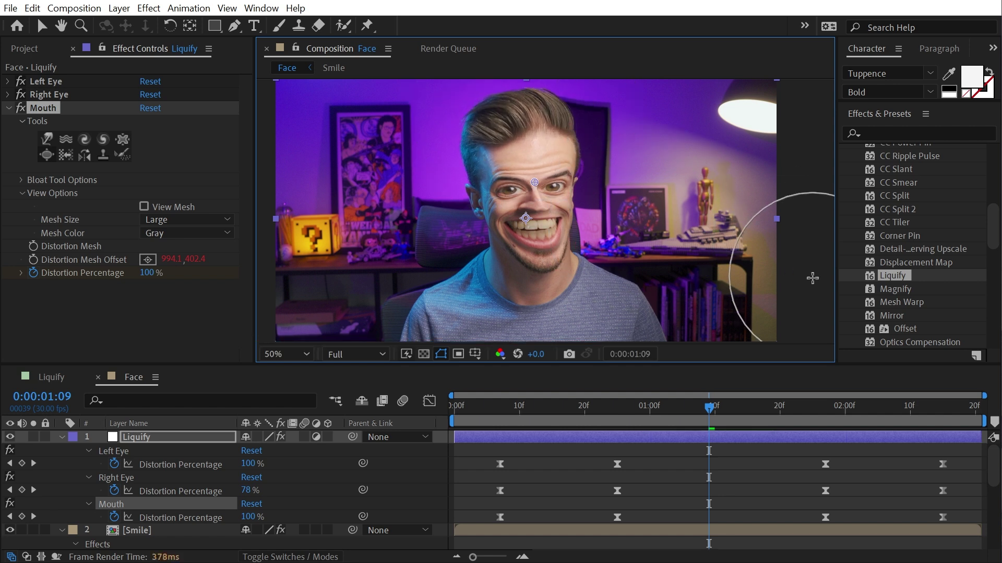
pyautogui.press('space')
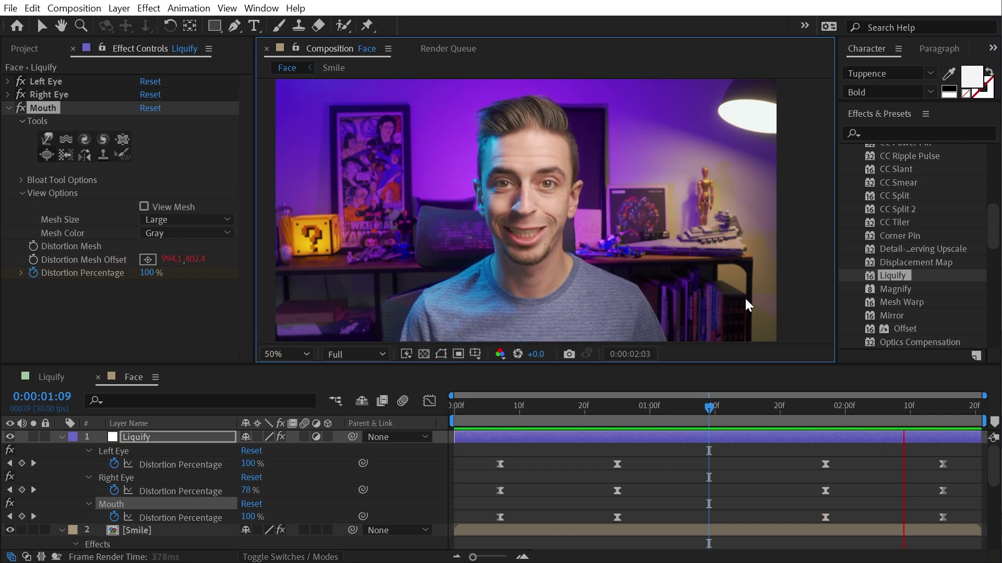